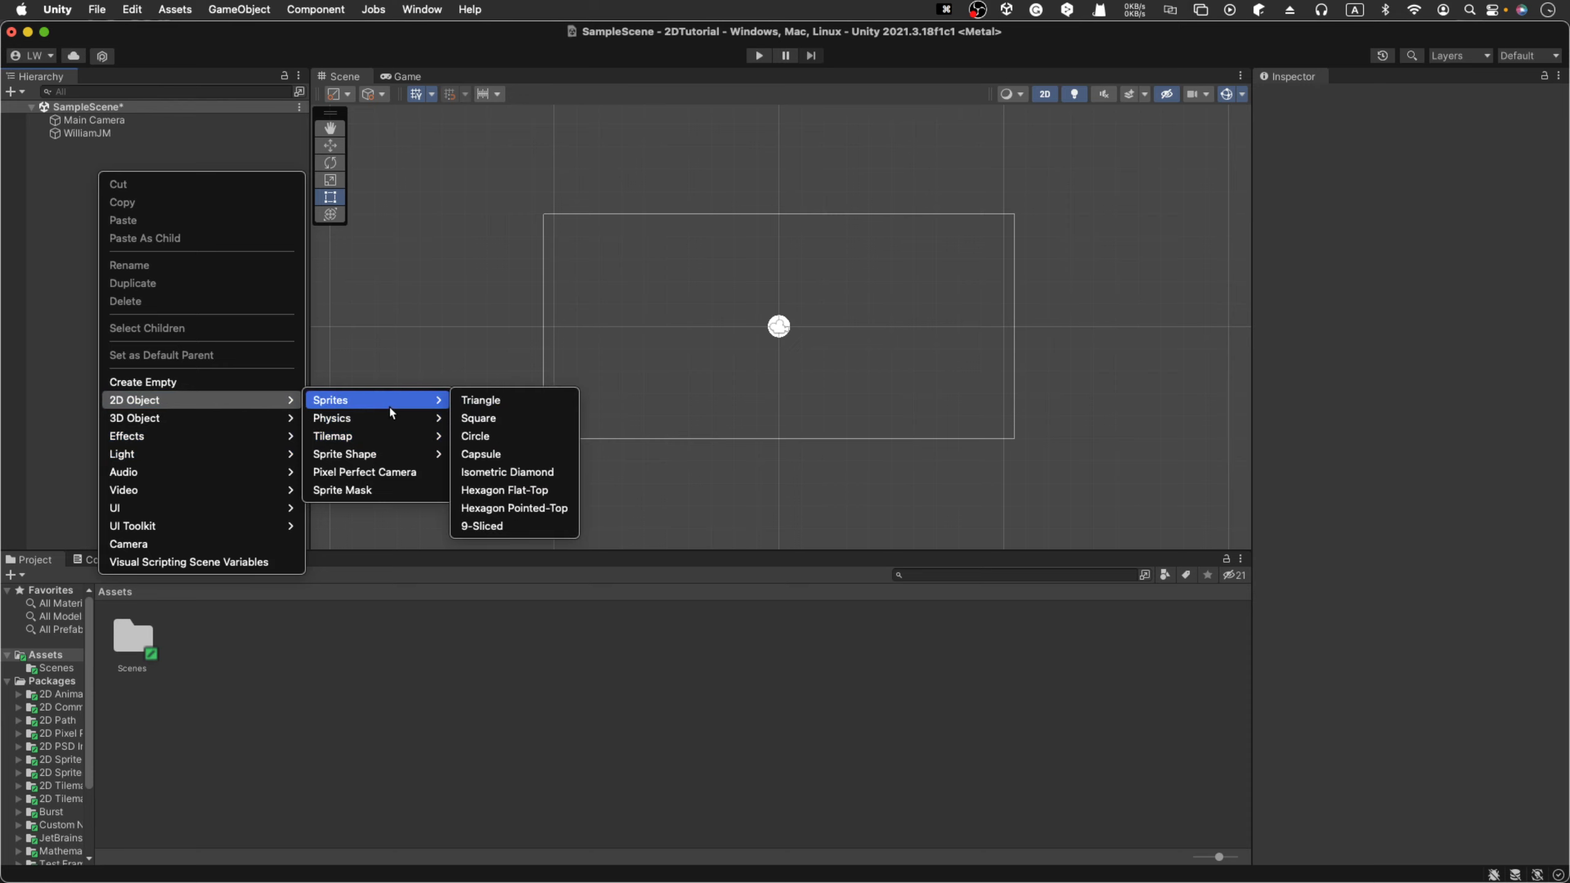
- Create a 2D square sprite in the scene and name it Ground
left_click(549, 418)
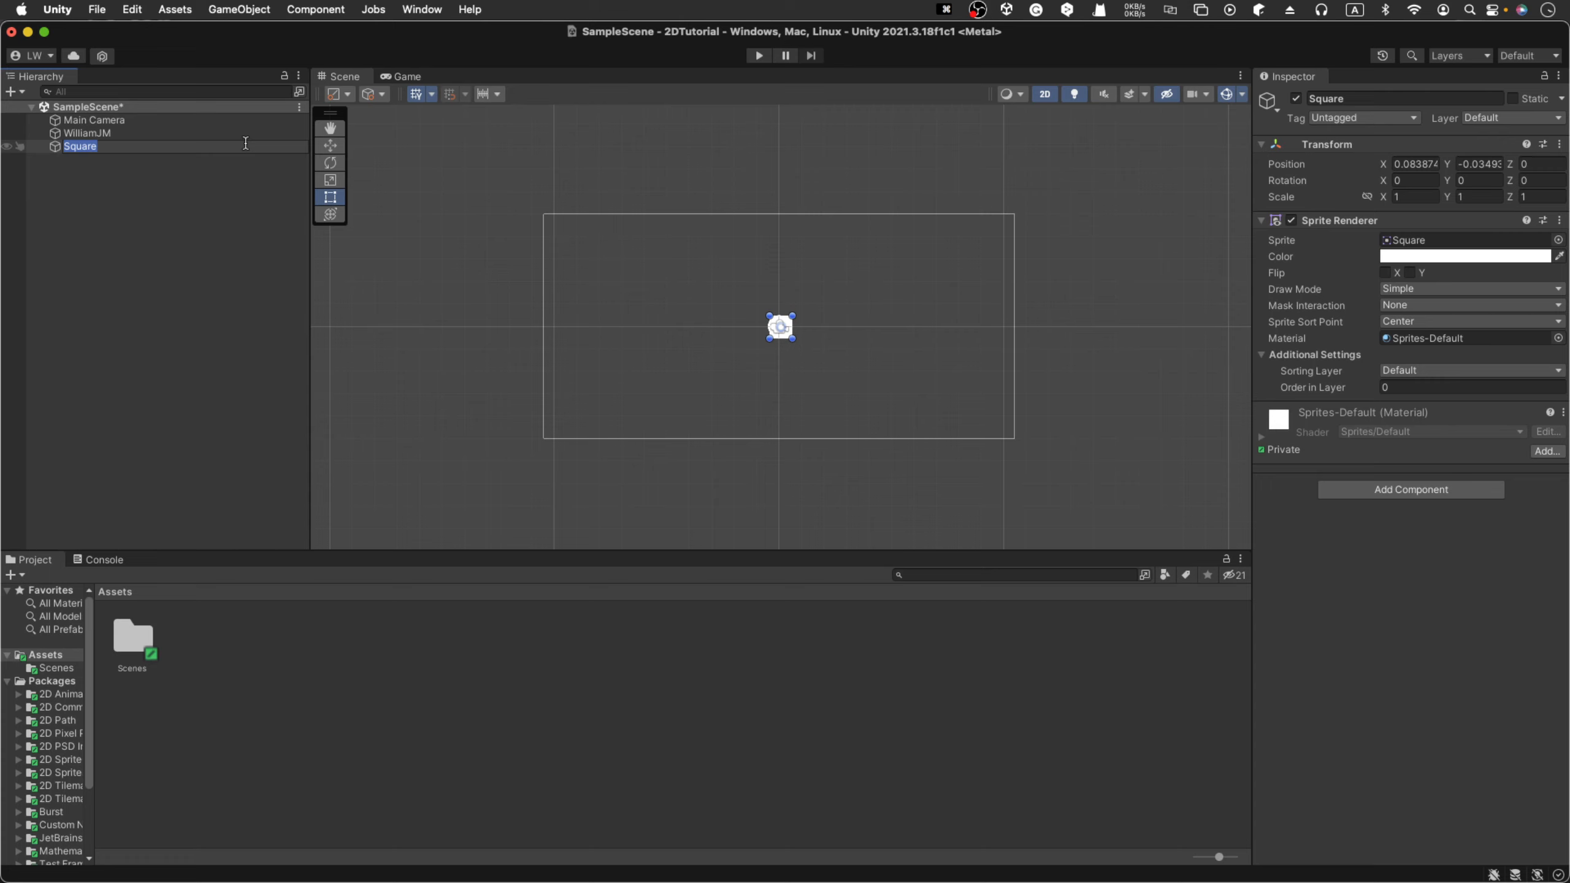
type("Ground")
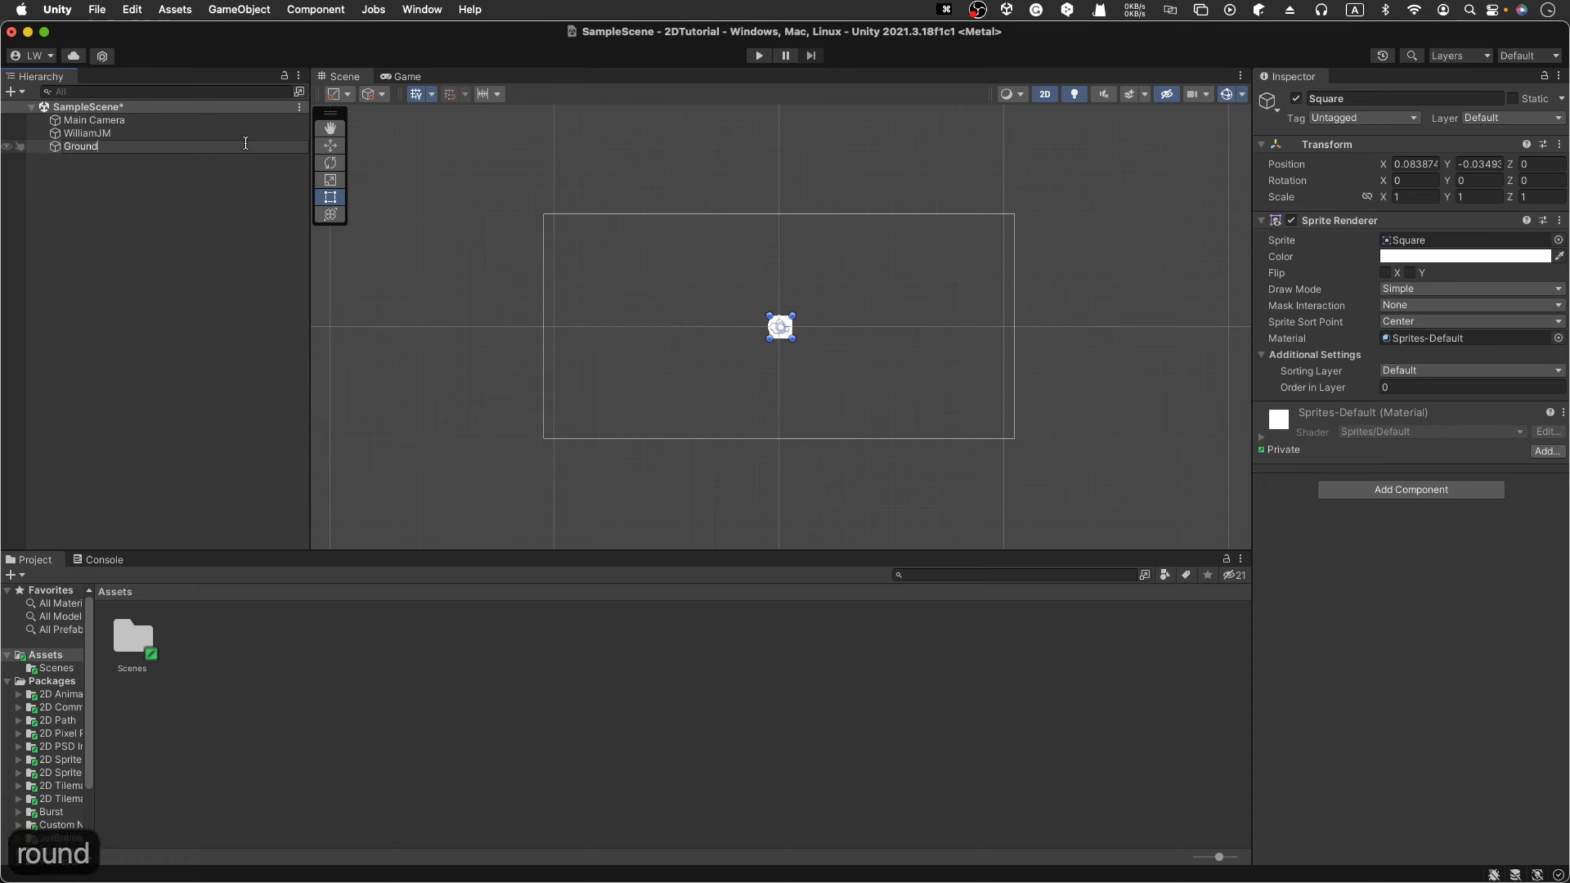
key("super+a")
key("super+c")
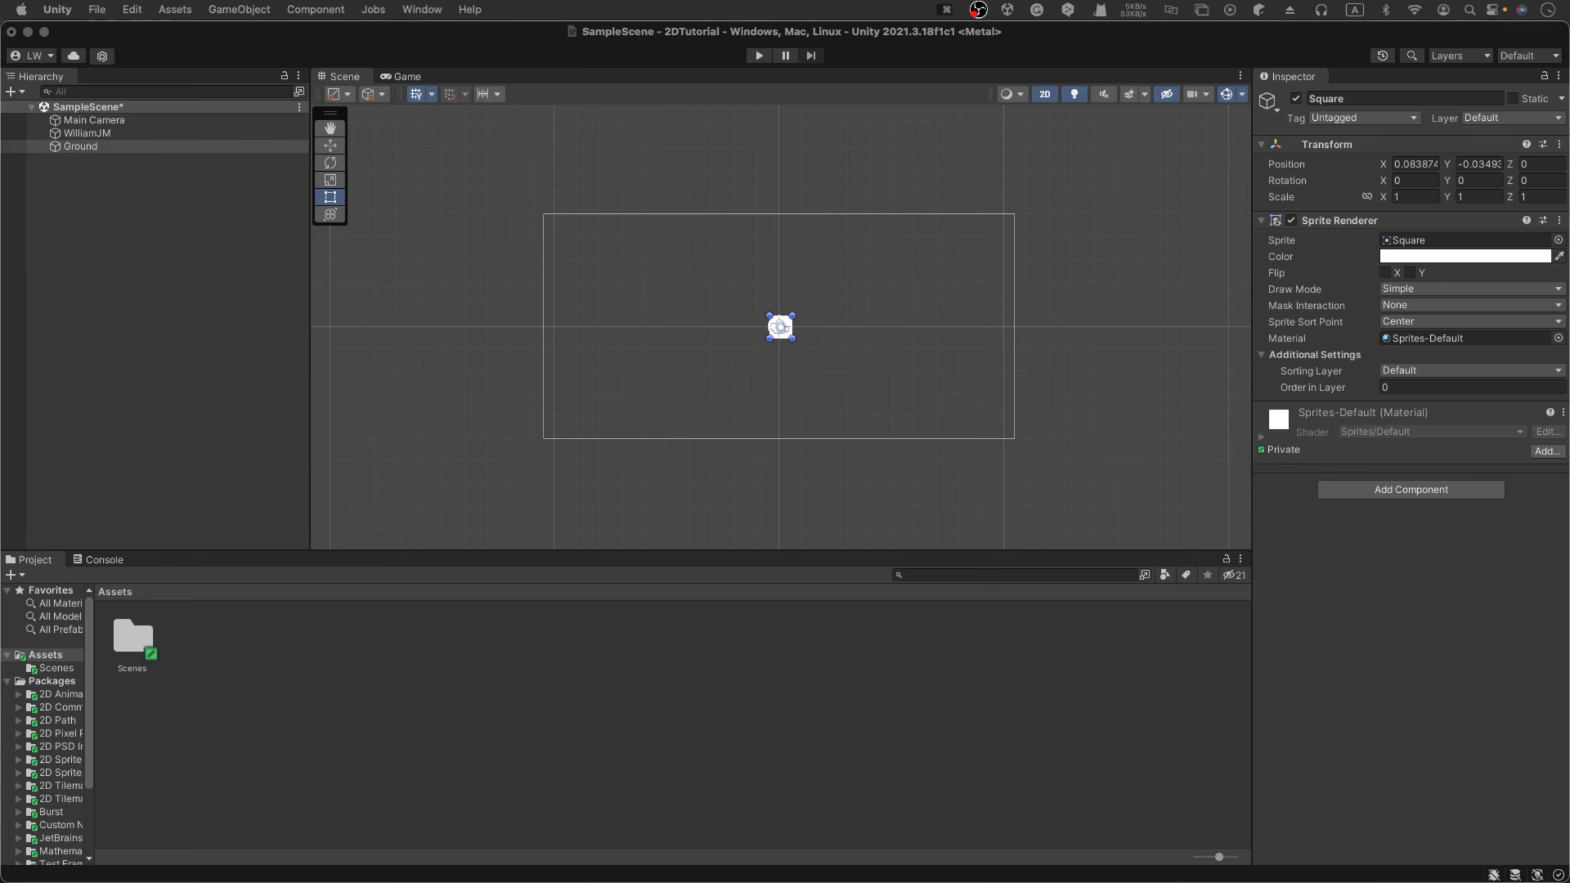
key("super+v")
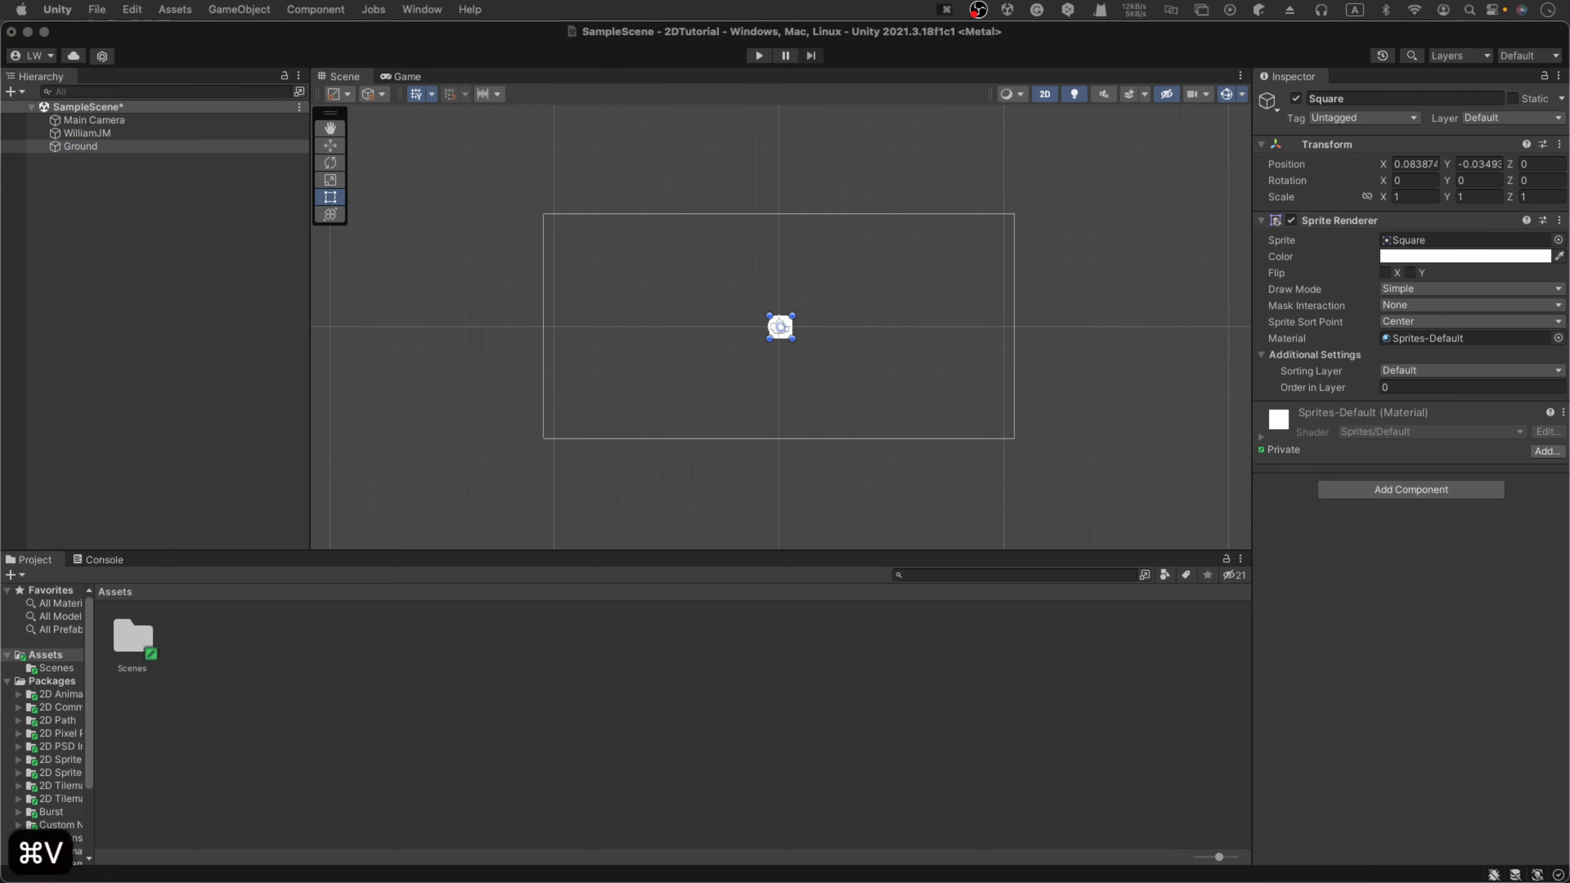
key("Return")
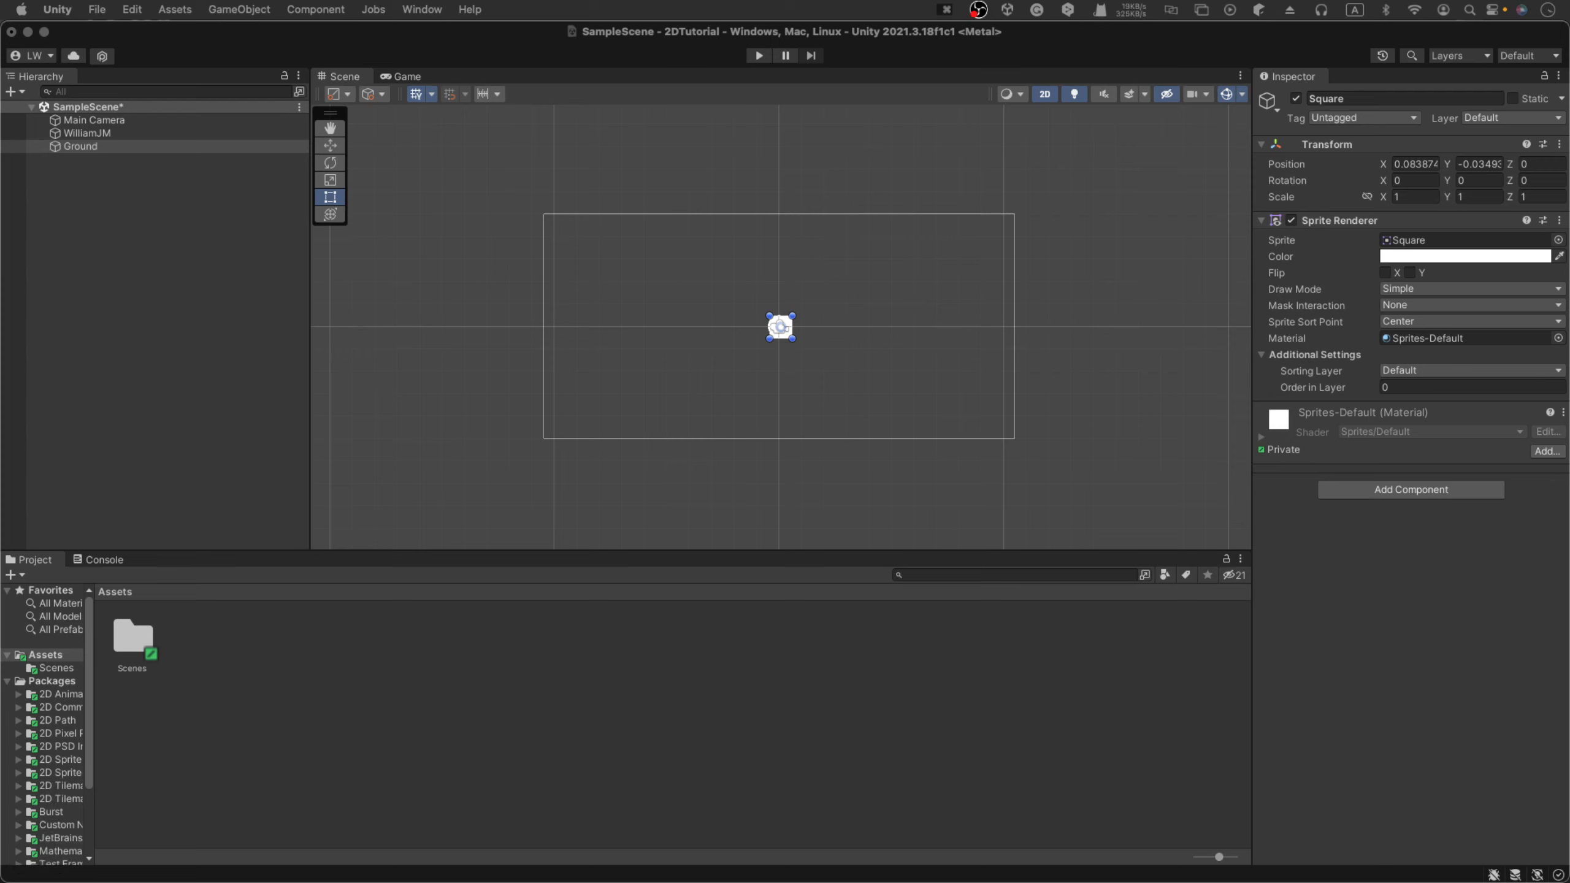
left_click(248, 262)
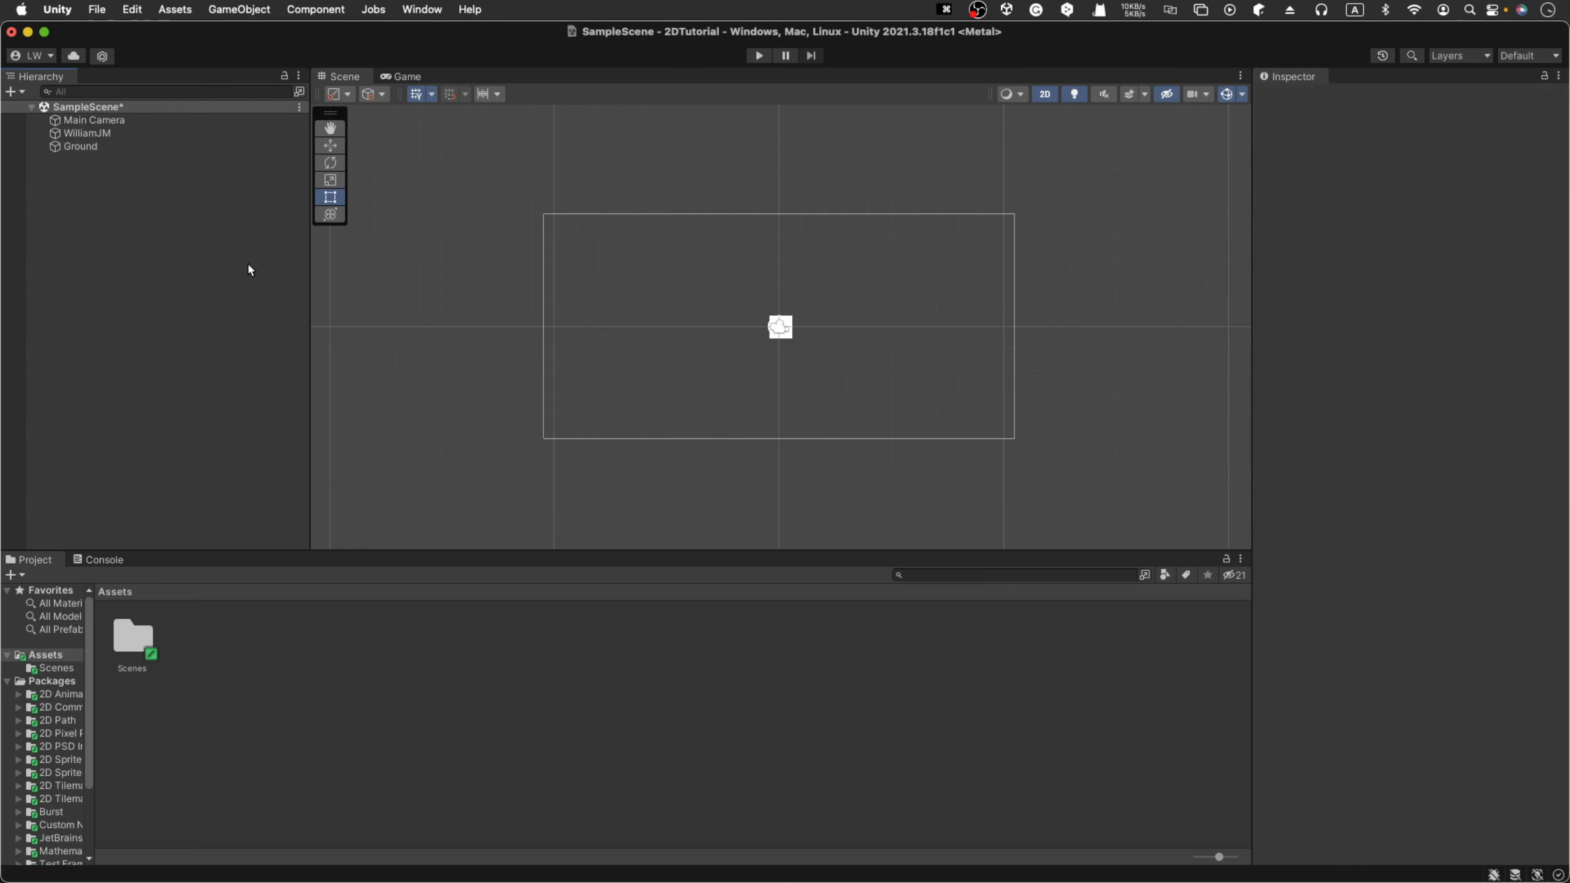
- Move the Ground square down to the camera frame's lower edge and try a Y position of -5
left_click(70, 149)
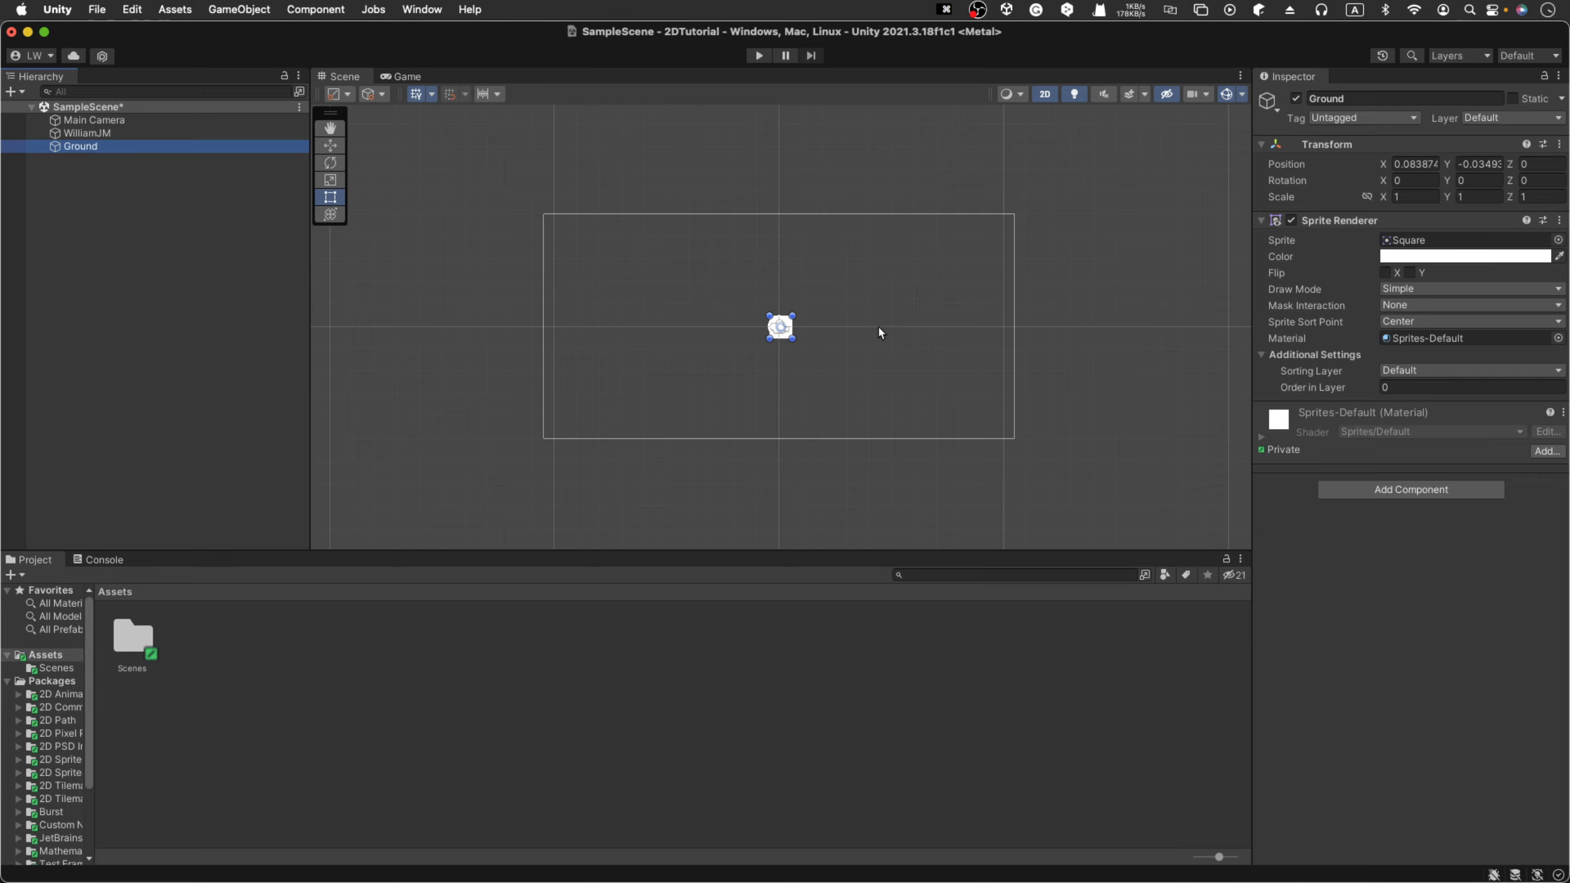
key("w")
left_click_drag(781, 265, 788, 363)
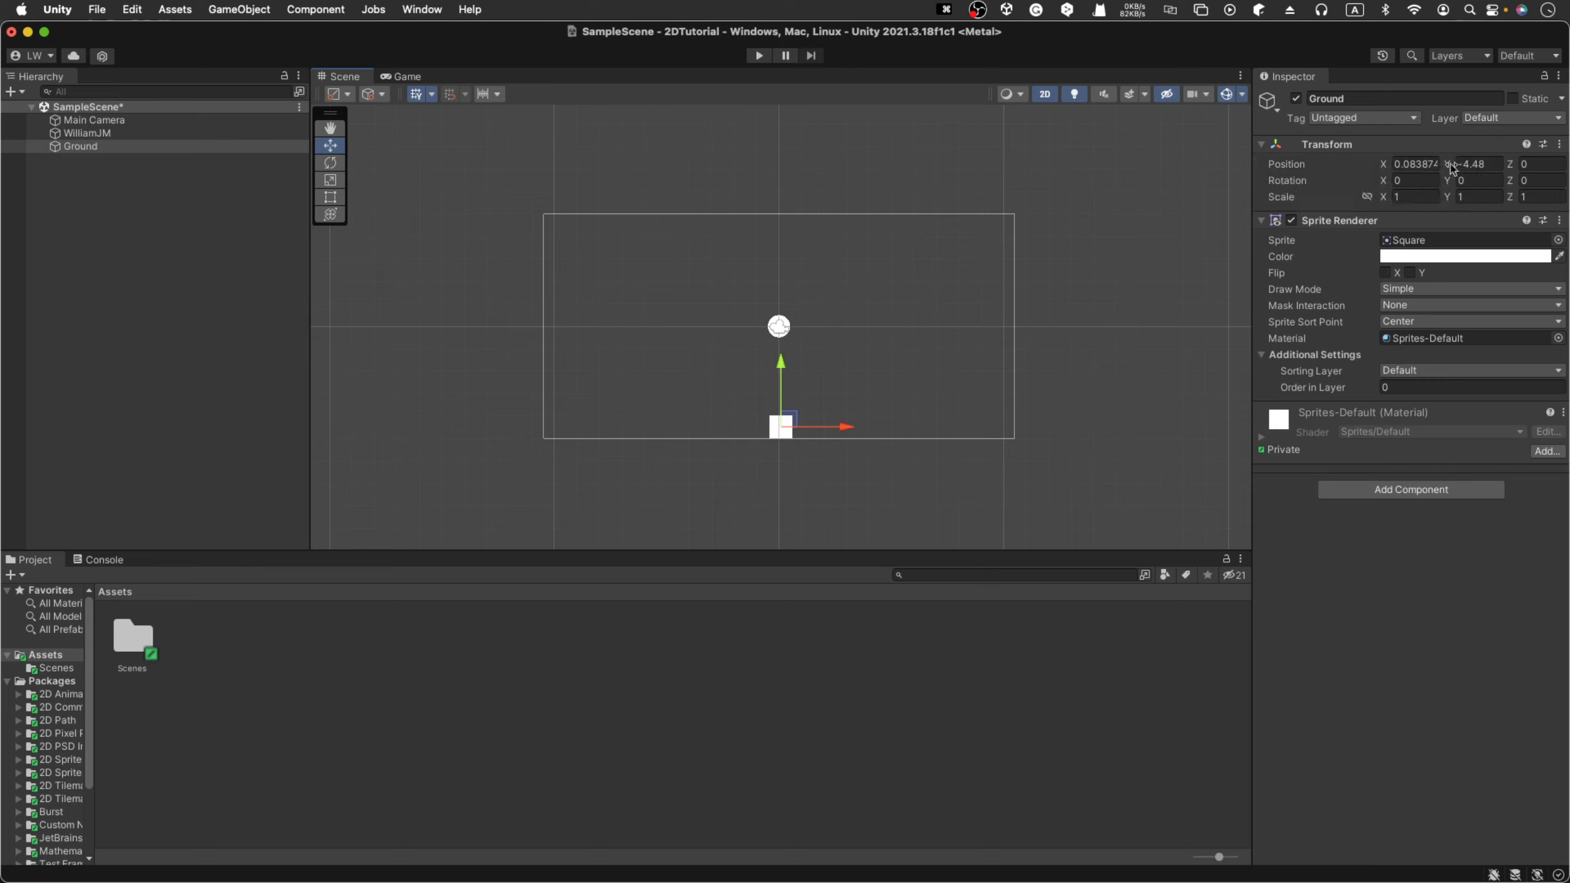
mouse_move(1450, 166)
left_mouse_down()
mouse_move(1390, 171)
mouse_move(1501, 163)
mouse_move(1446, 165)
left_mouse_up()
left_click(1486, 162)
type("-5")
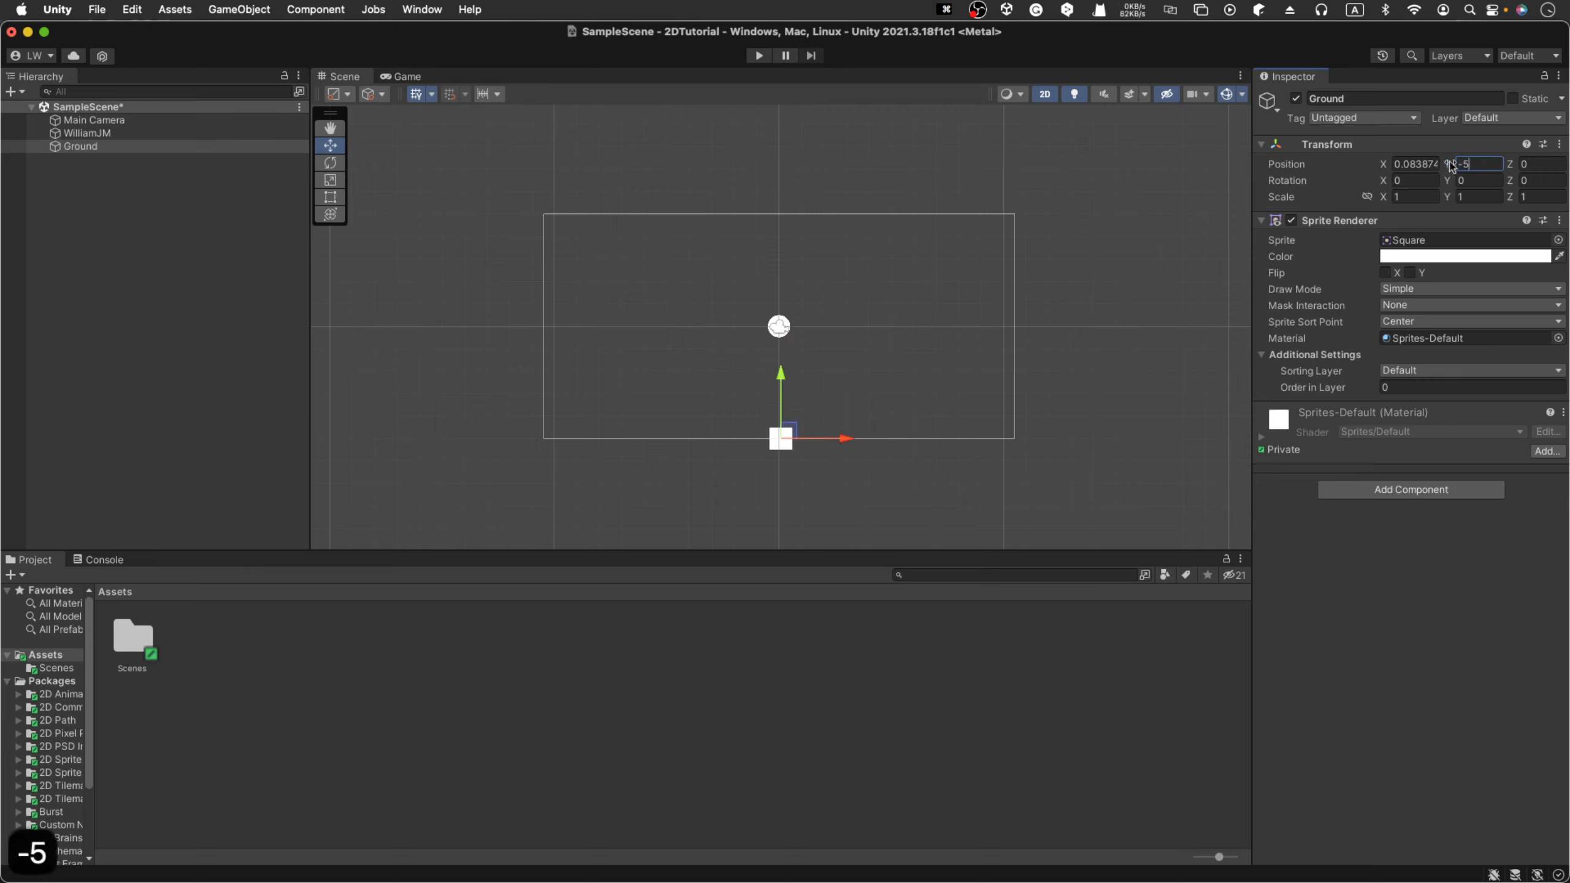
- Clear the Ground square's Y position and set it to -4.5
key("BackSpace")
key("BackSpace")
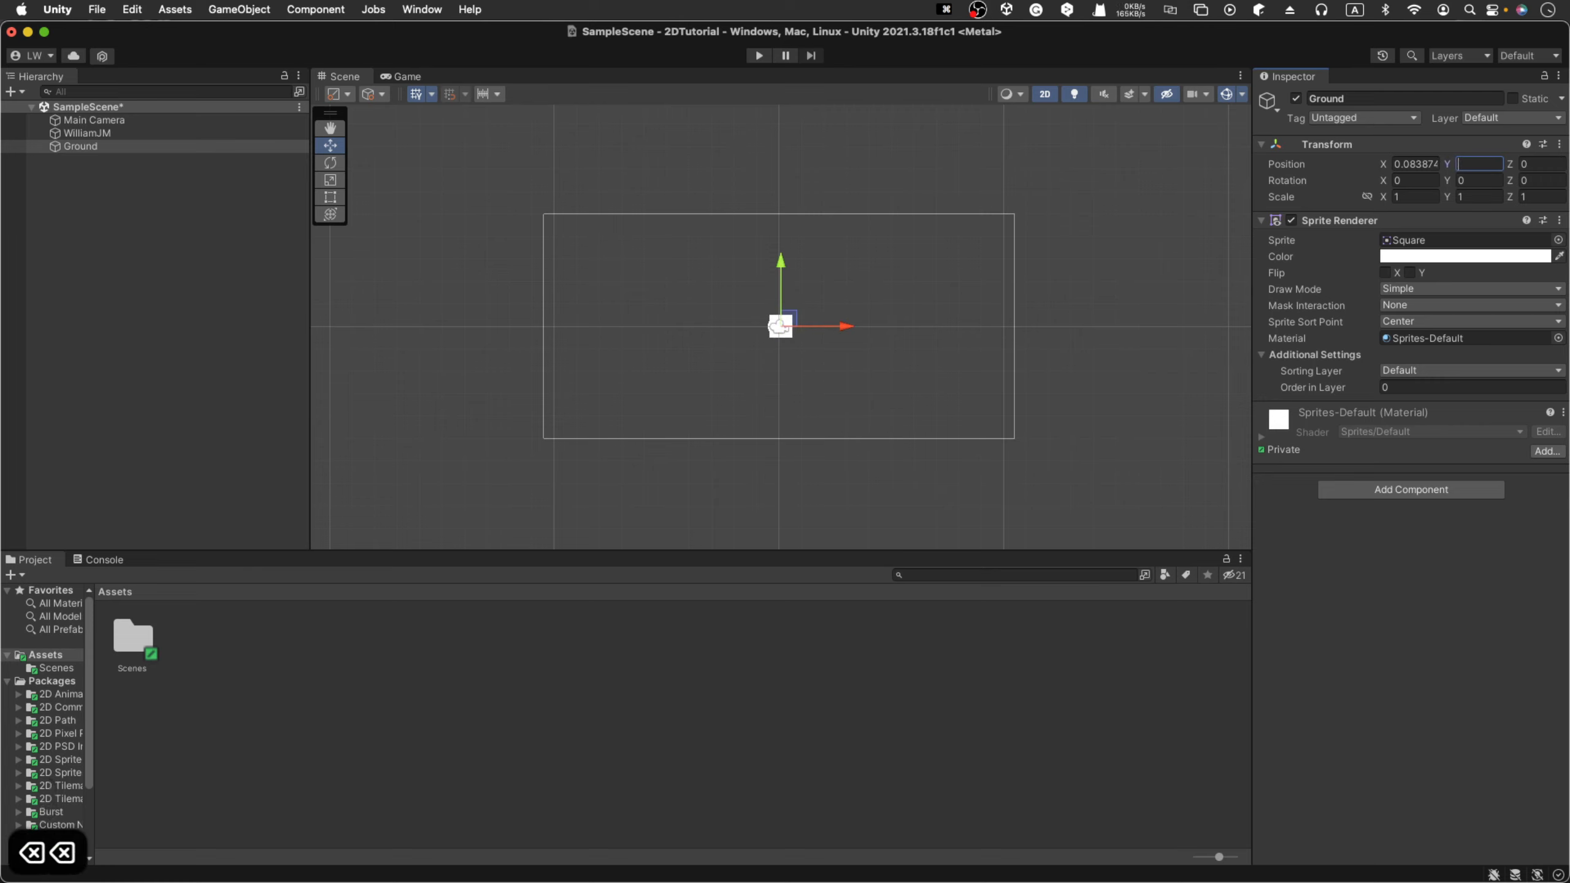
left_click(755, 295)
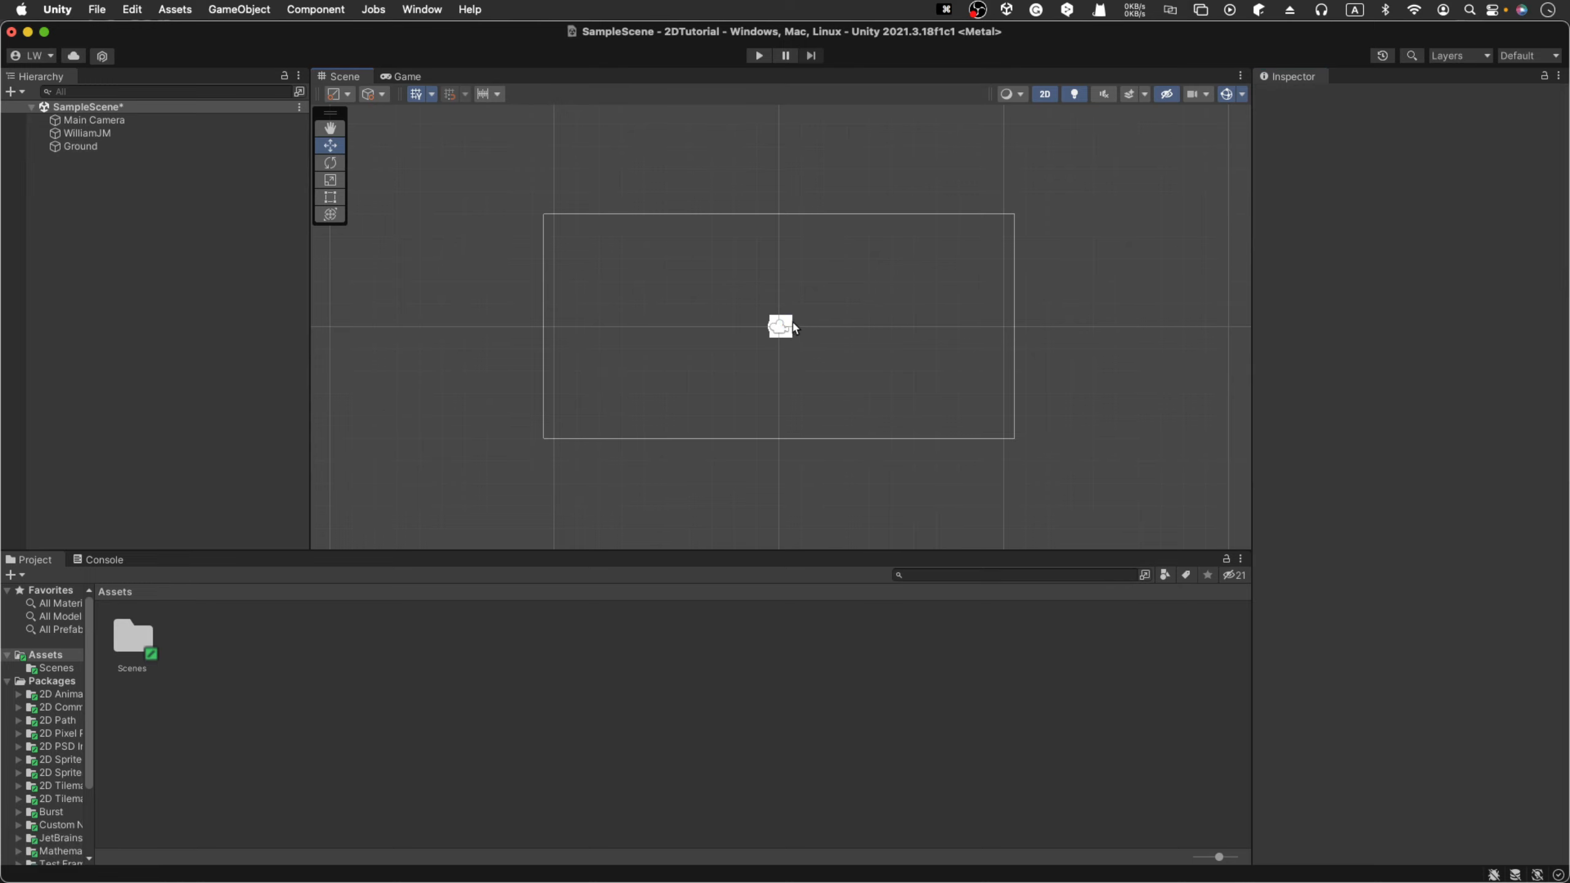
left_click(794, 327)
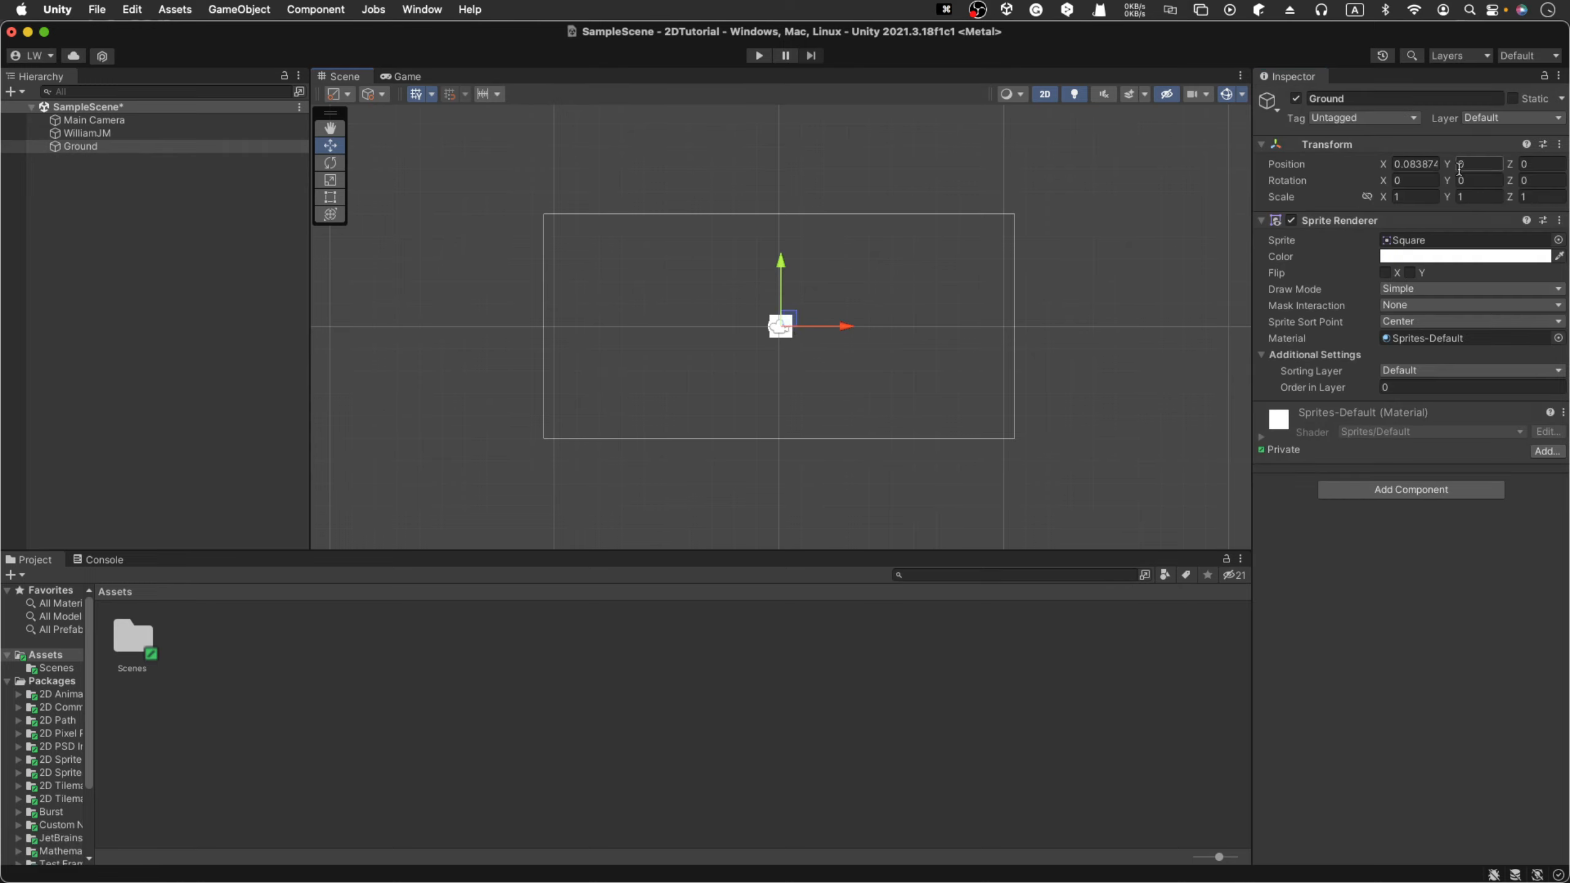
left_click_drag(1447, 165, 1403, 185)
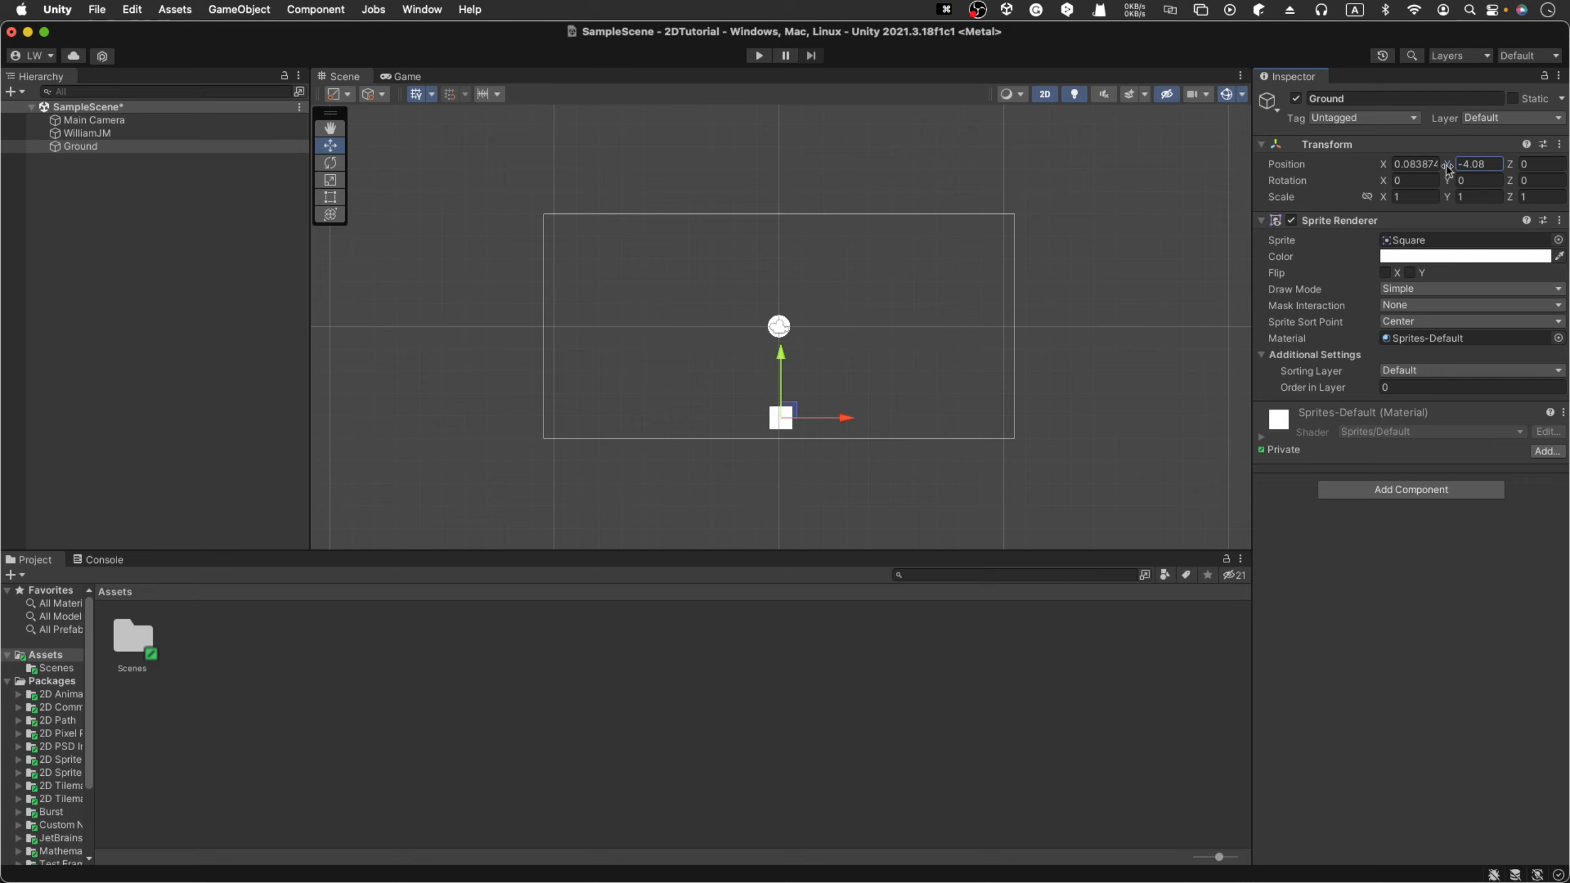
left_click_drag(1447, 170, 1433, 171)
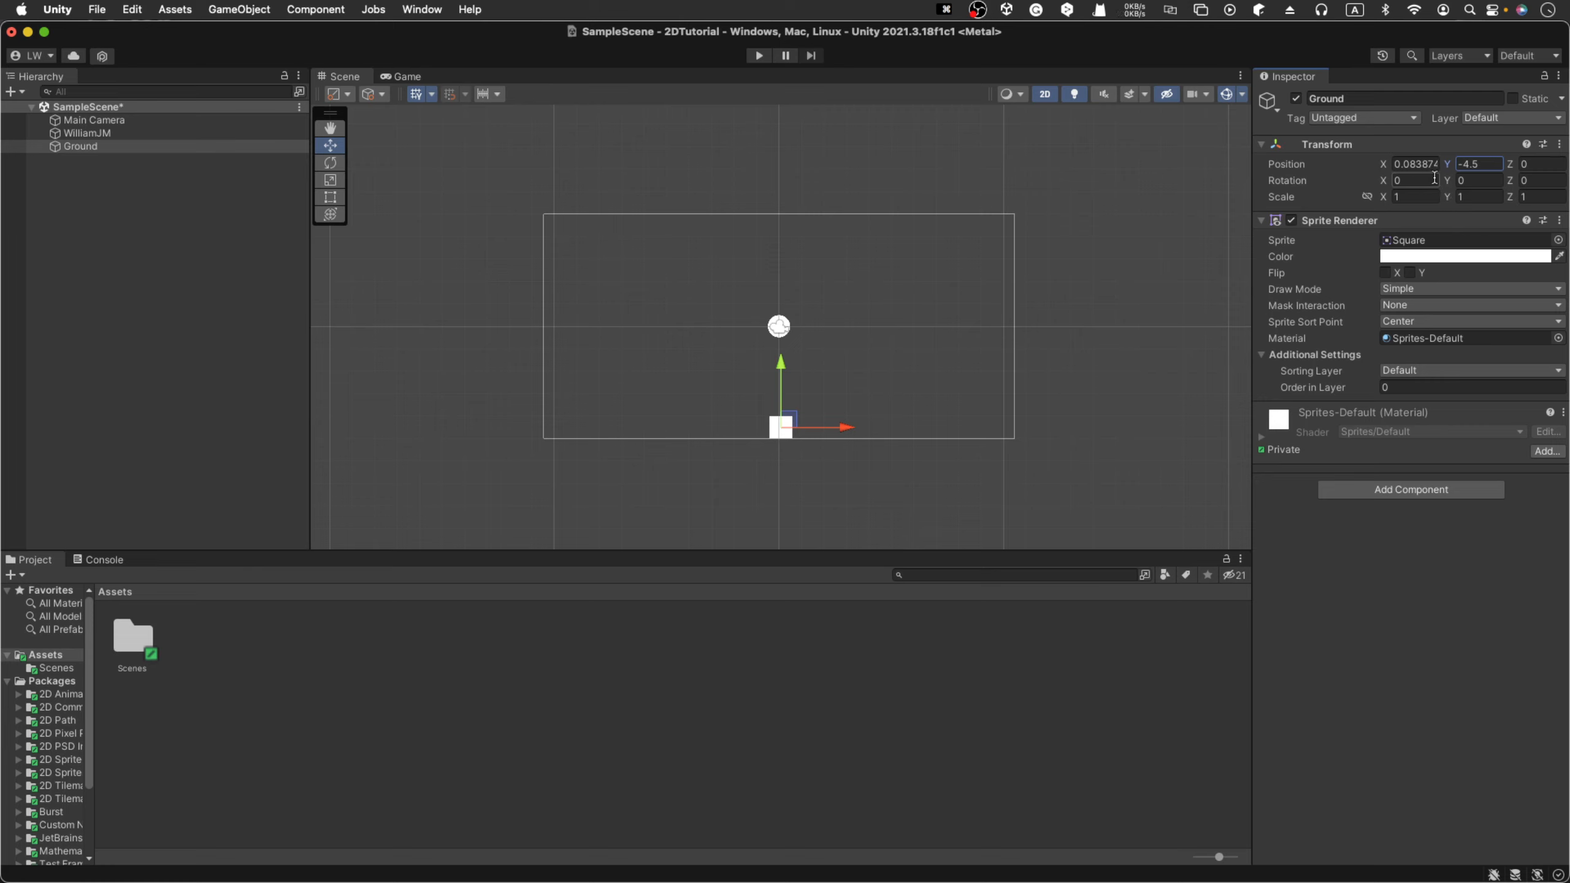
- Stretch the Ground square across the camera frame with a scale of X 21.94, Y 1.14 and Z 1
mouse_move(1446, 193)
left_mouse_down()
mouse_move(1483, 203)
mouse_move(1421, 204)
mouse_move(1506, 198)
mouse_move(1446, 197)
left_mouse_up()
left_click_drag(1386, 198, 1515, 202)
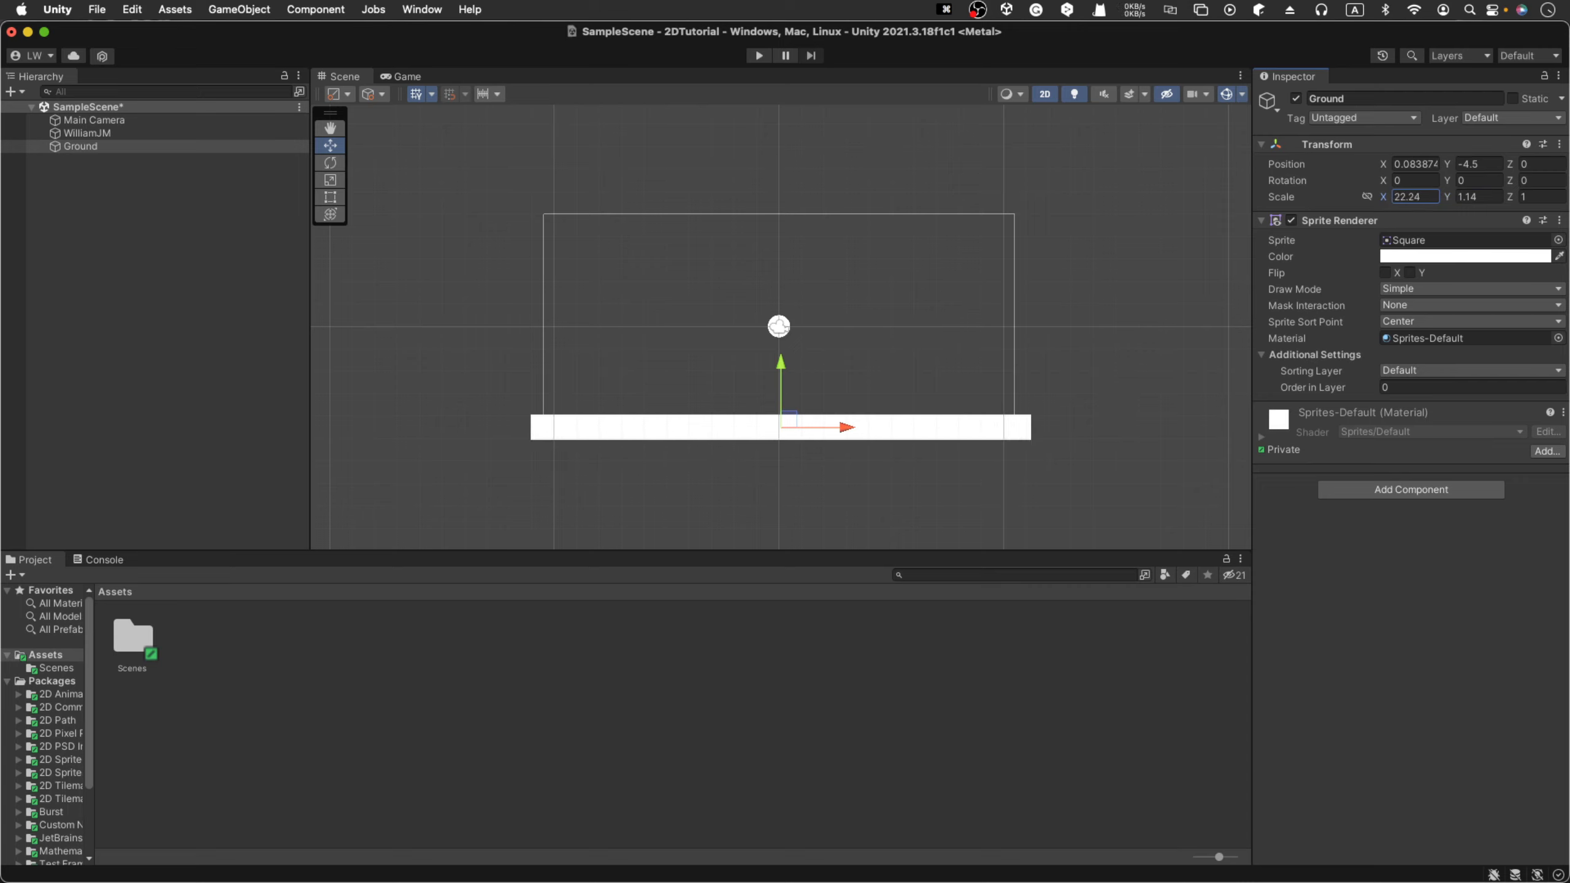
left_click_drag(1516, 201, 1514, 201)
left_click_drag(1510, 198, 1508, 213)
left_click(1561, 198)
type("1")
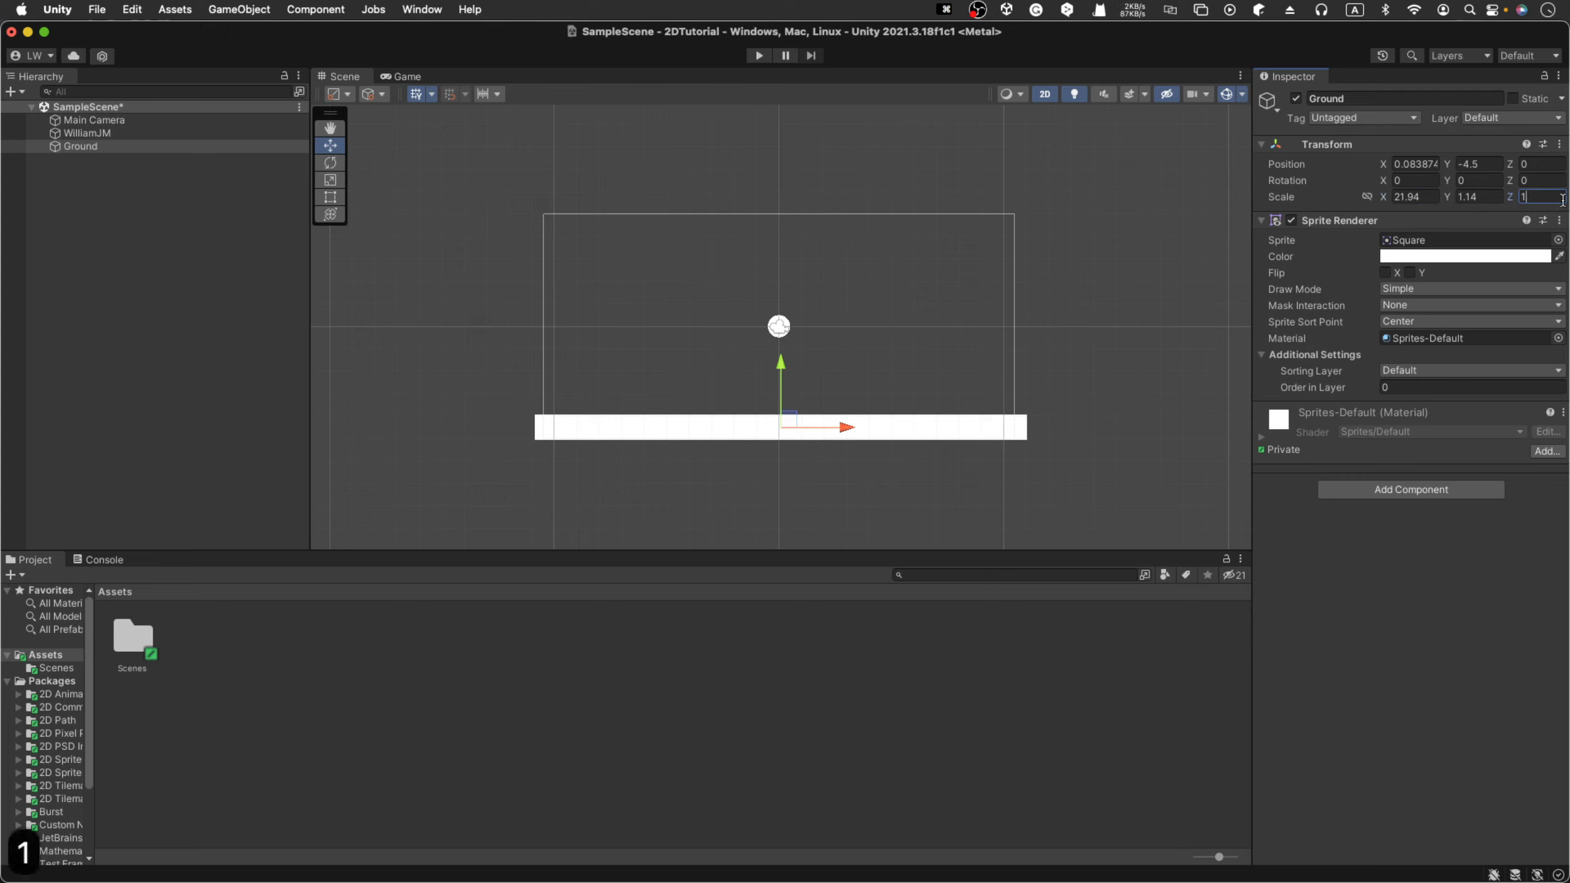
left_click(1173, 344)
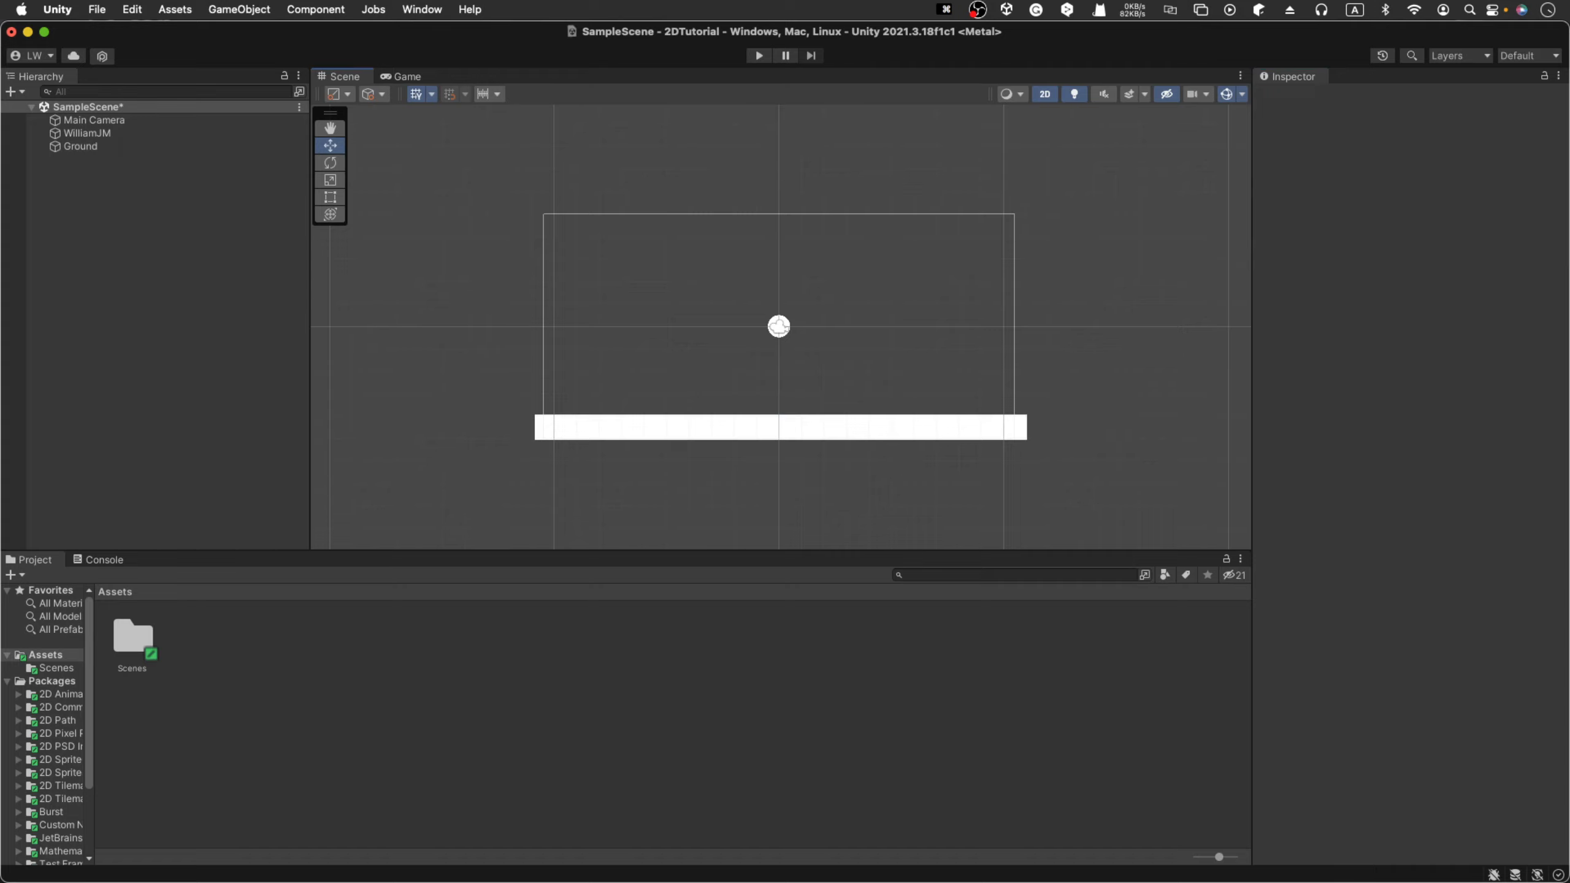
- Change the Ground sprite's color to dark brown, hexadecimal 552D13
left_click(967, 438)
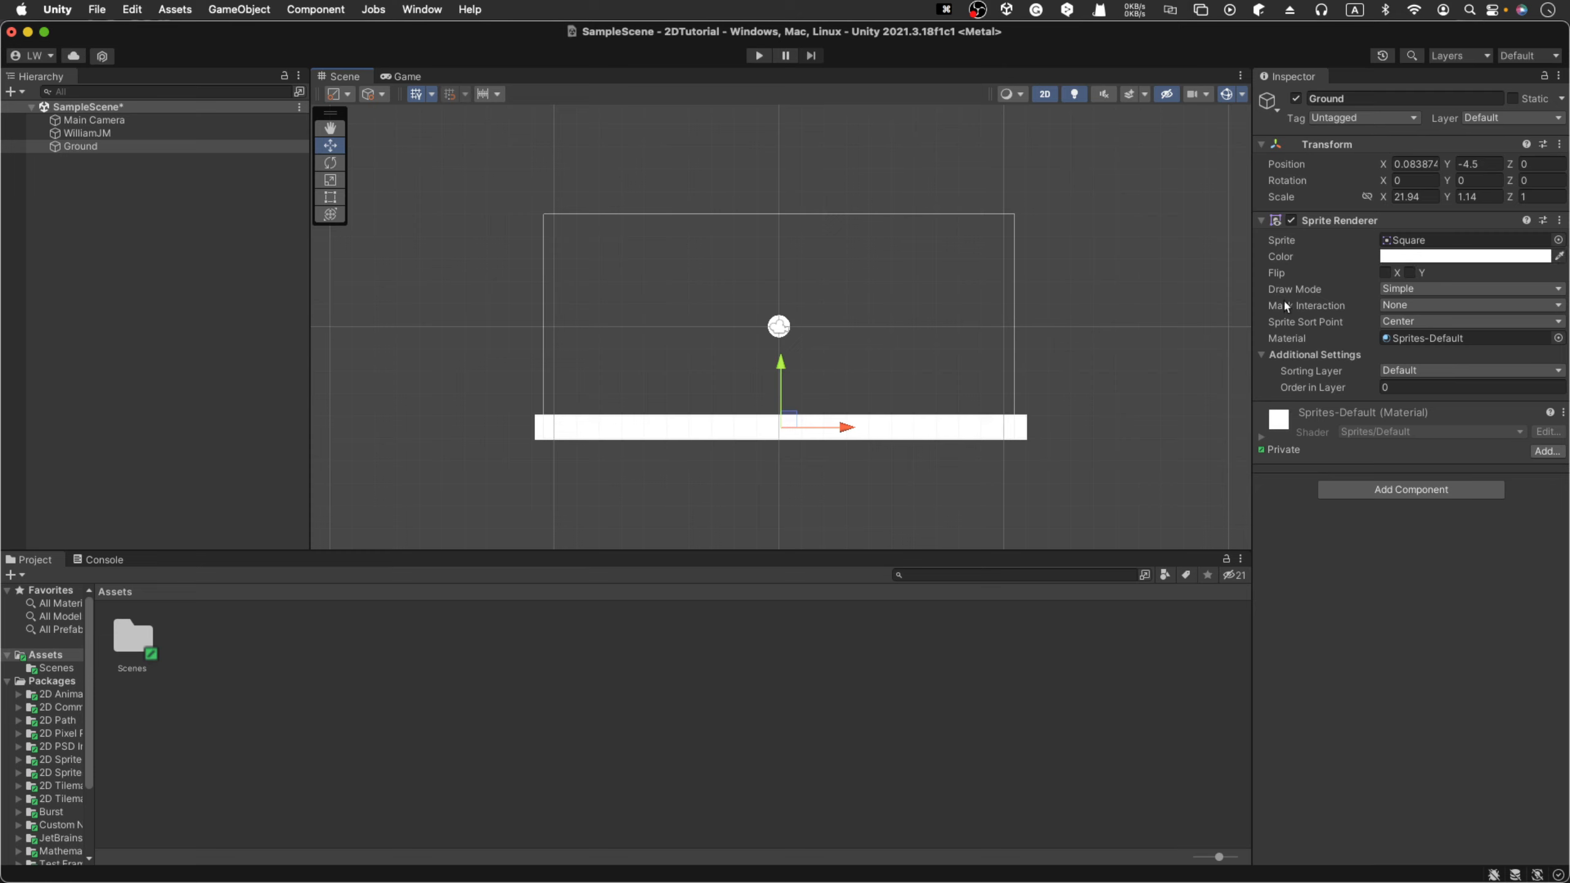
left_click(1473, 259)
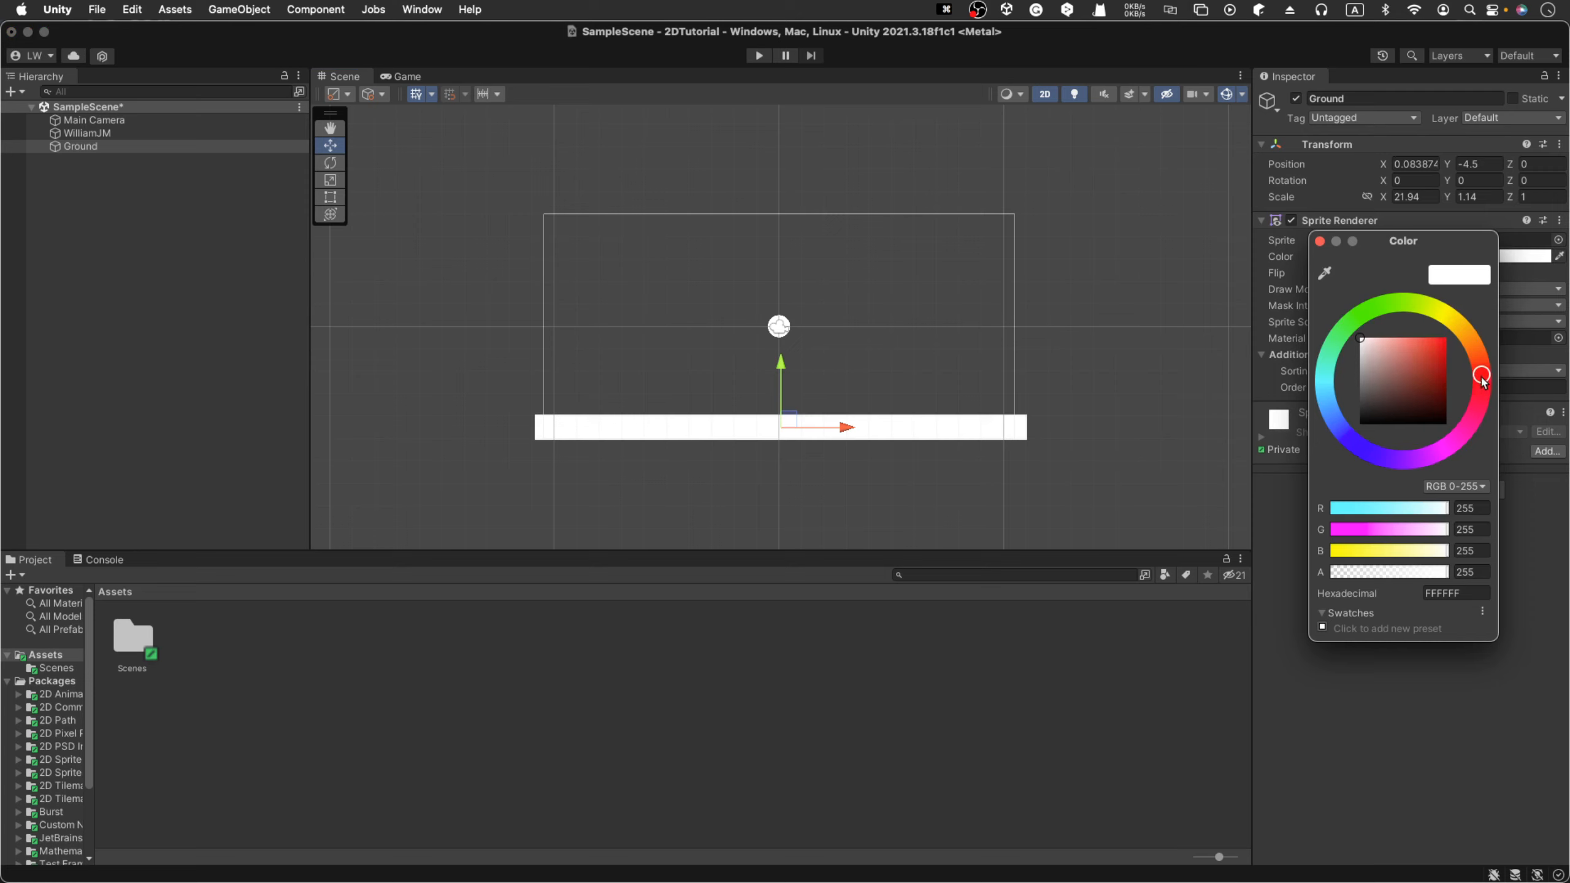
left_click_drag(1481, 383, 1476, 350)
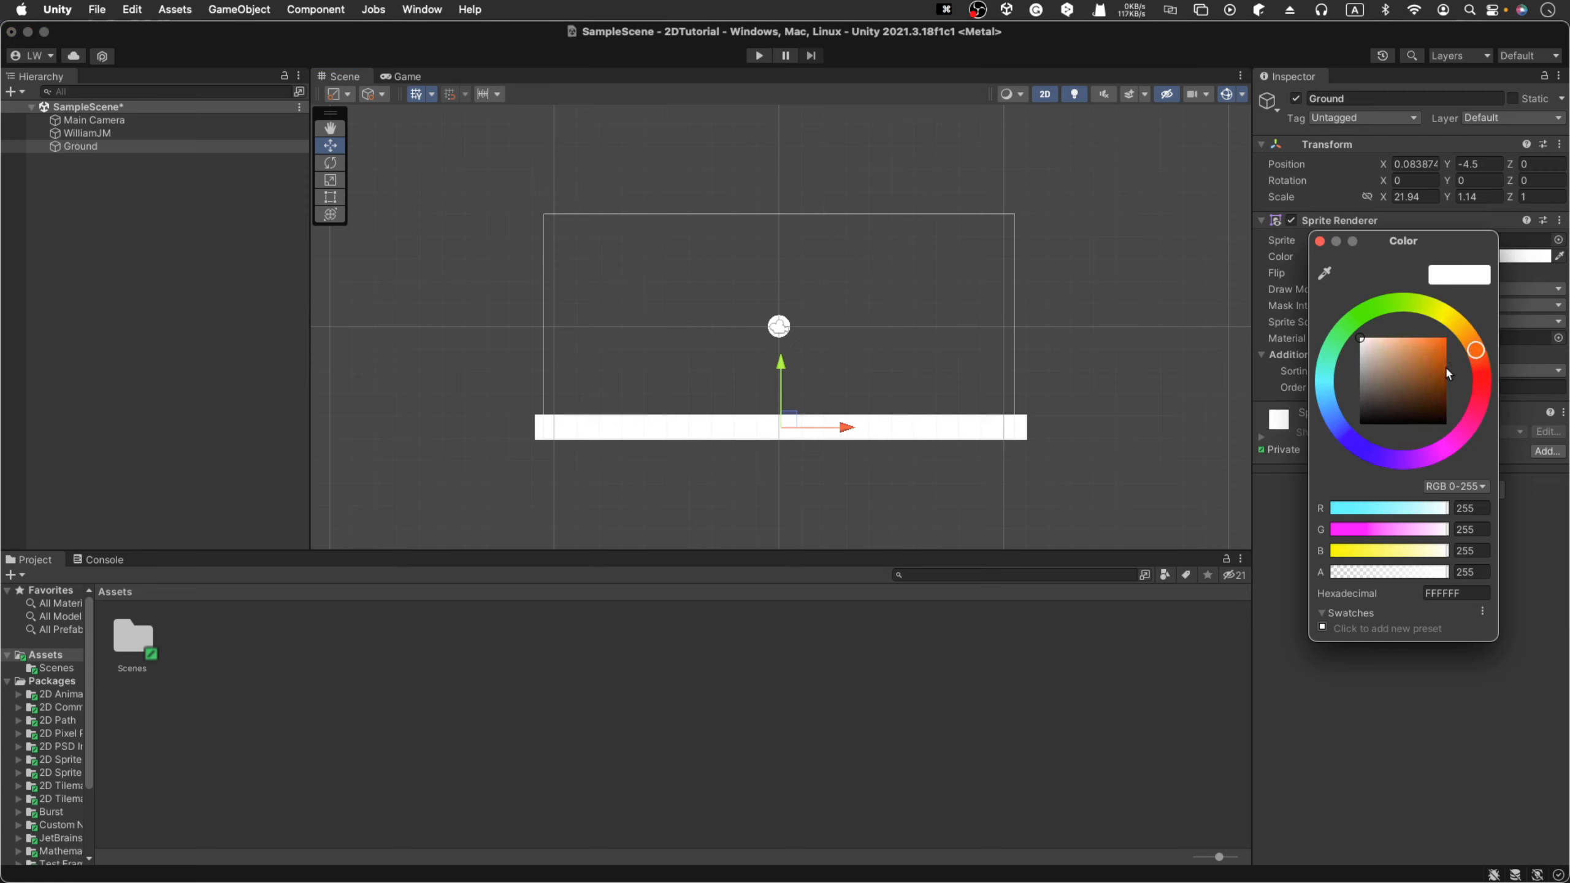
left_click(1434, 387)
left_click(1443, 399)
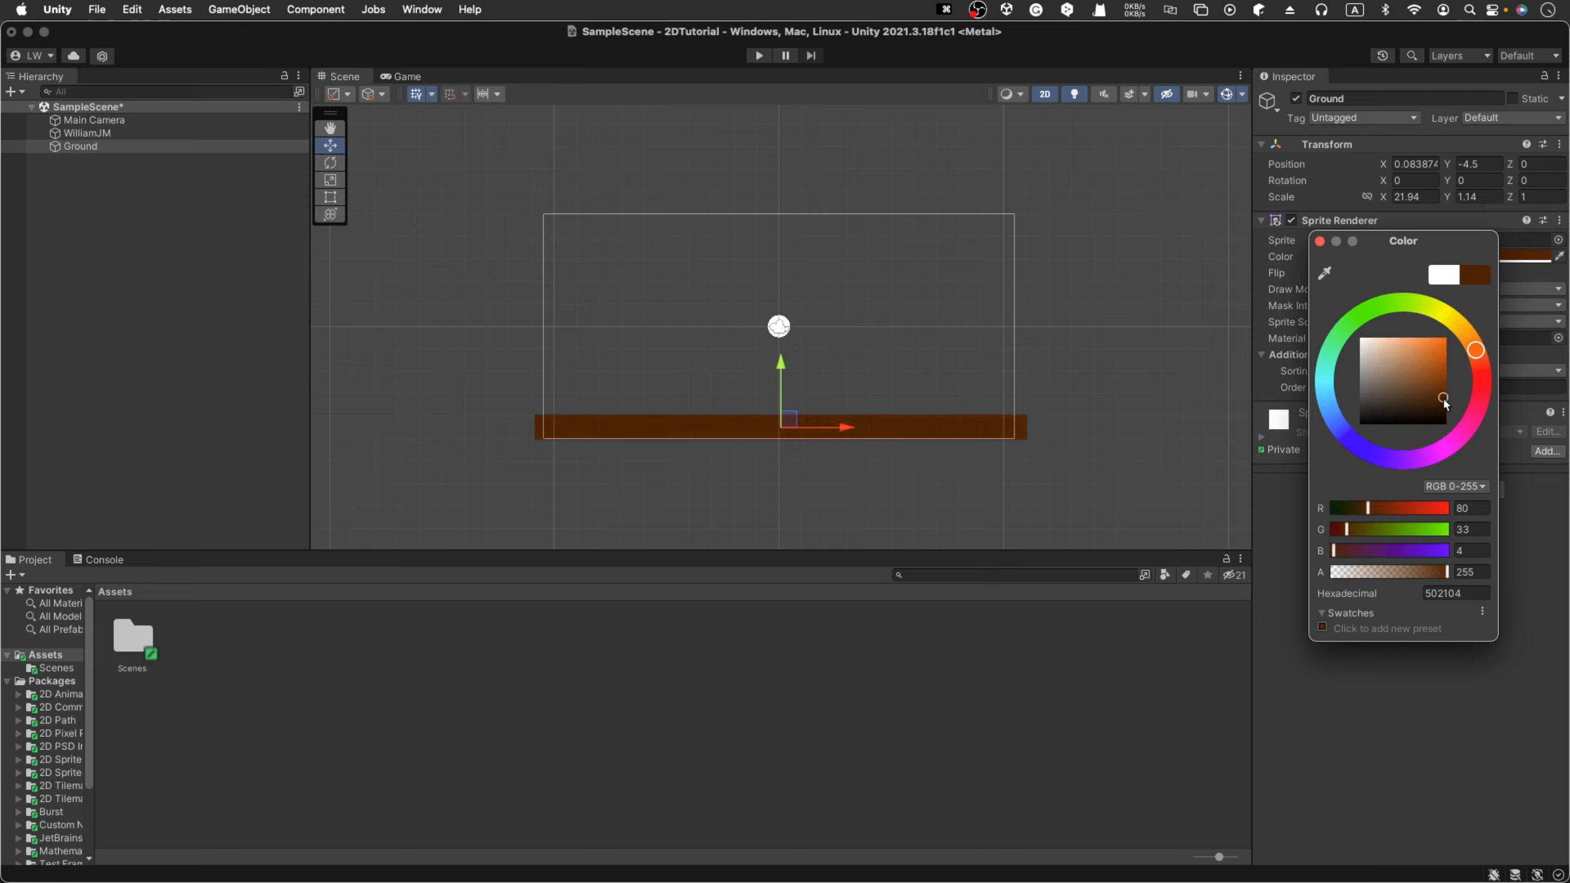
left_click_drag(1445, 402, 1435, 403)
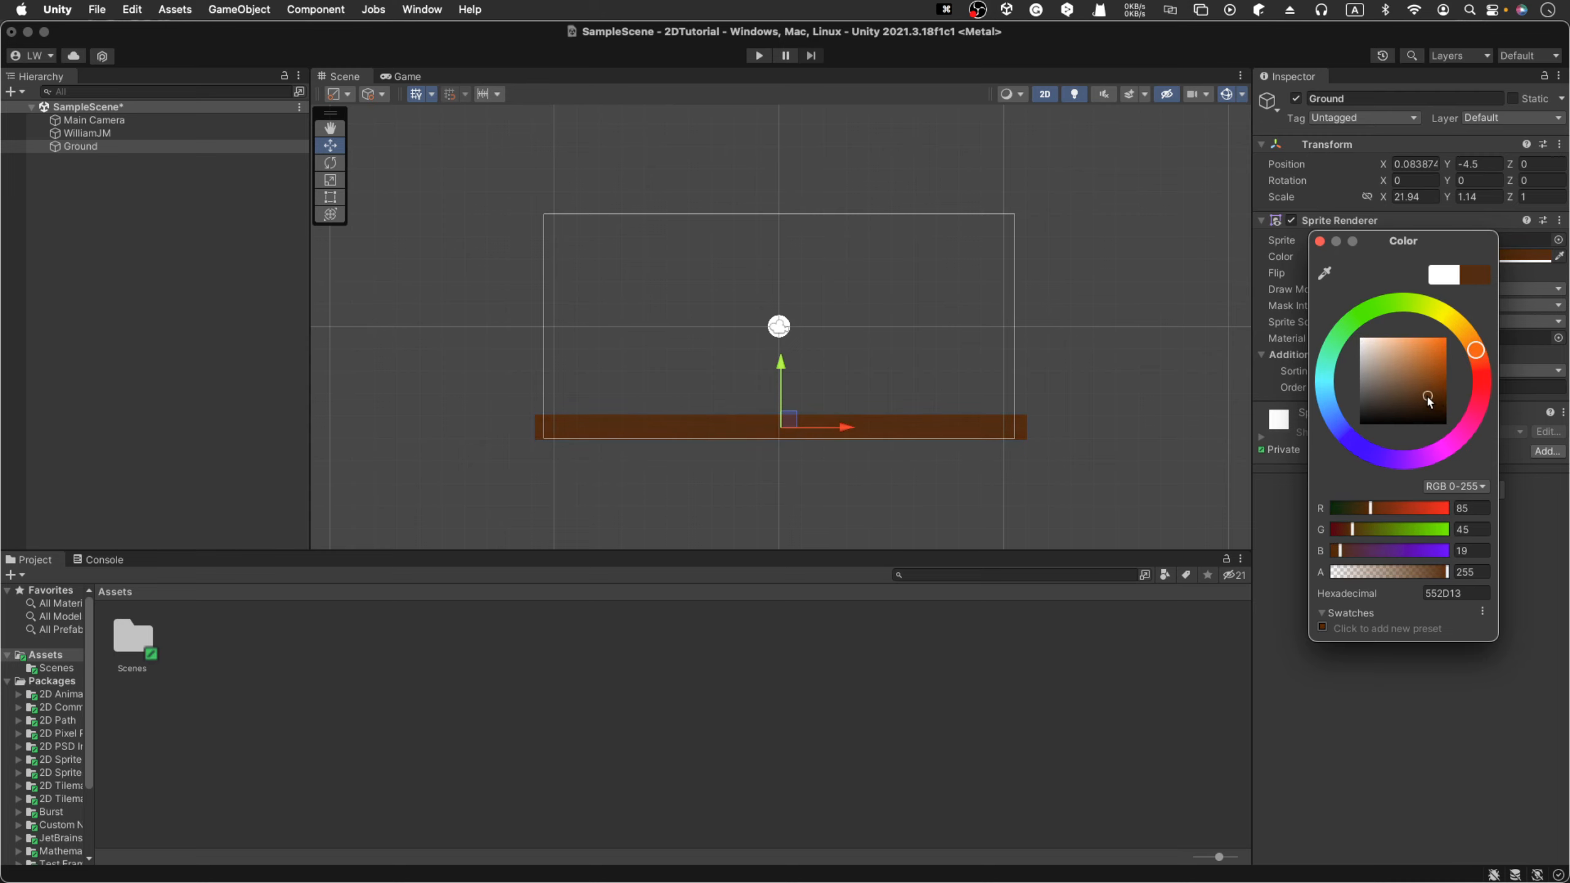
left_click(1161, 450)
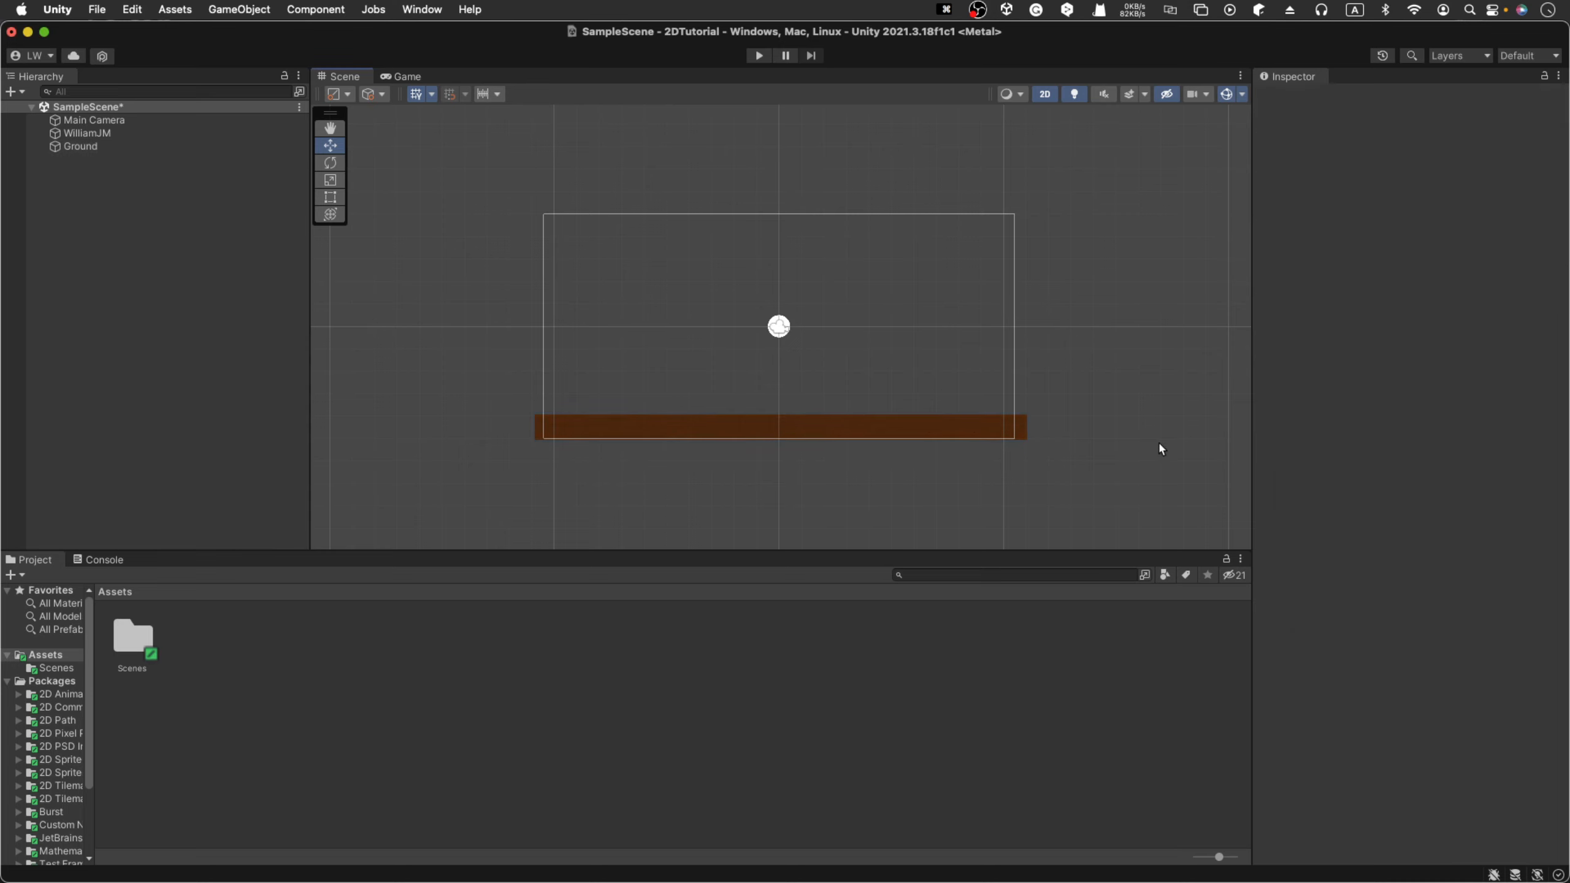
- Move the circle sprite horizontally away from the camera to an X position of 6
left_click(933, 429)
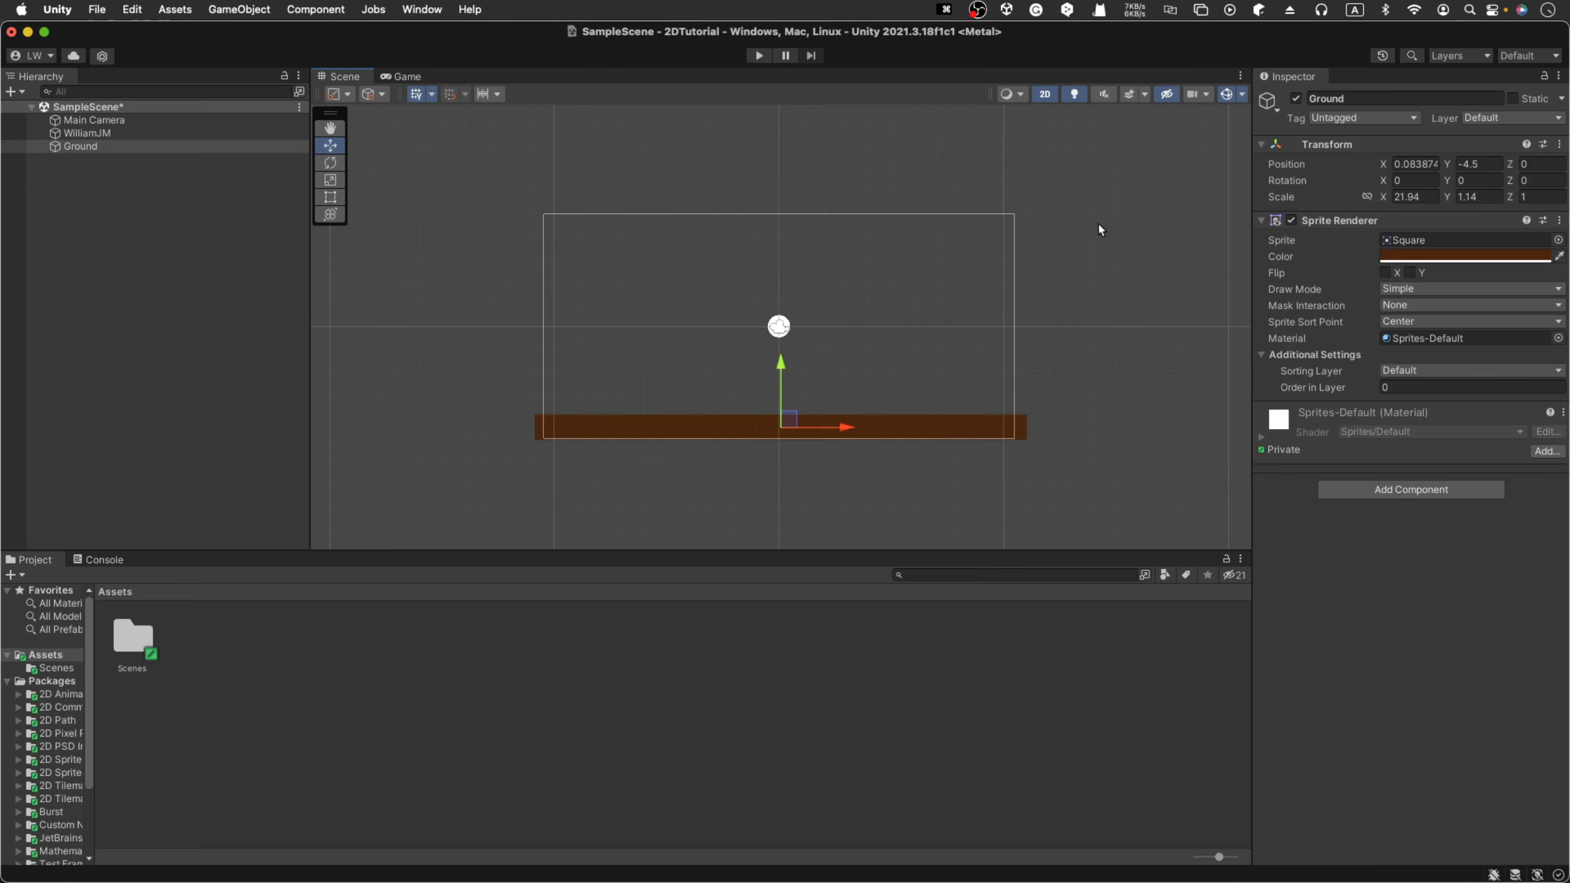
left_click(779, 326)
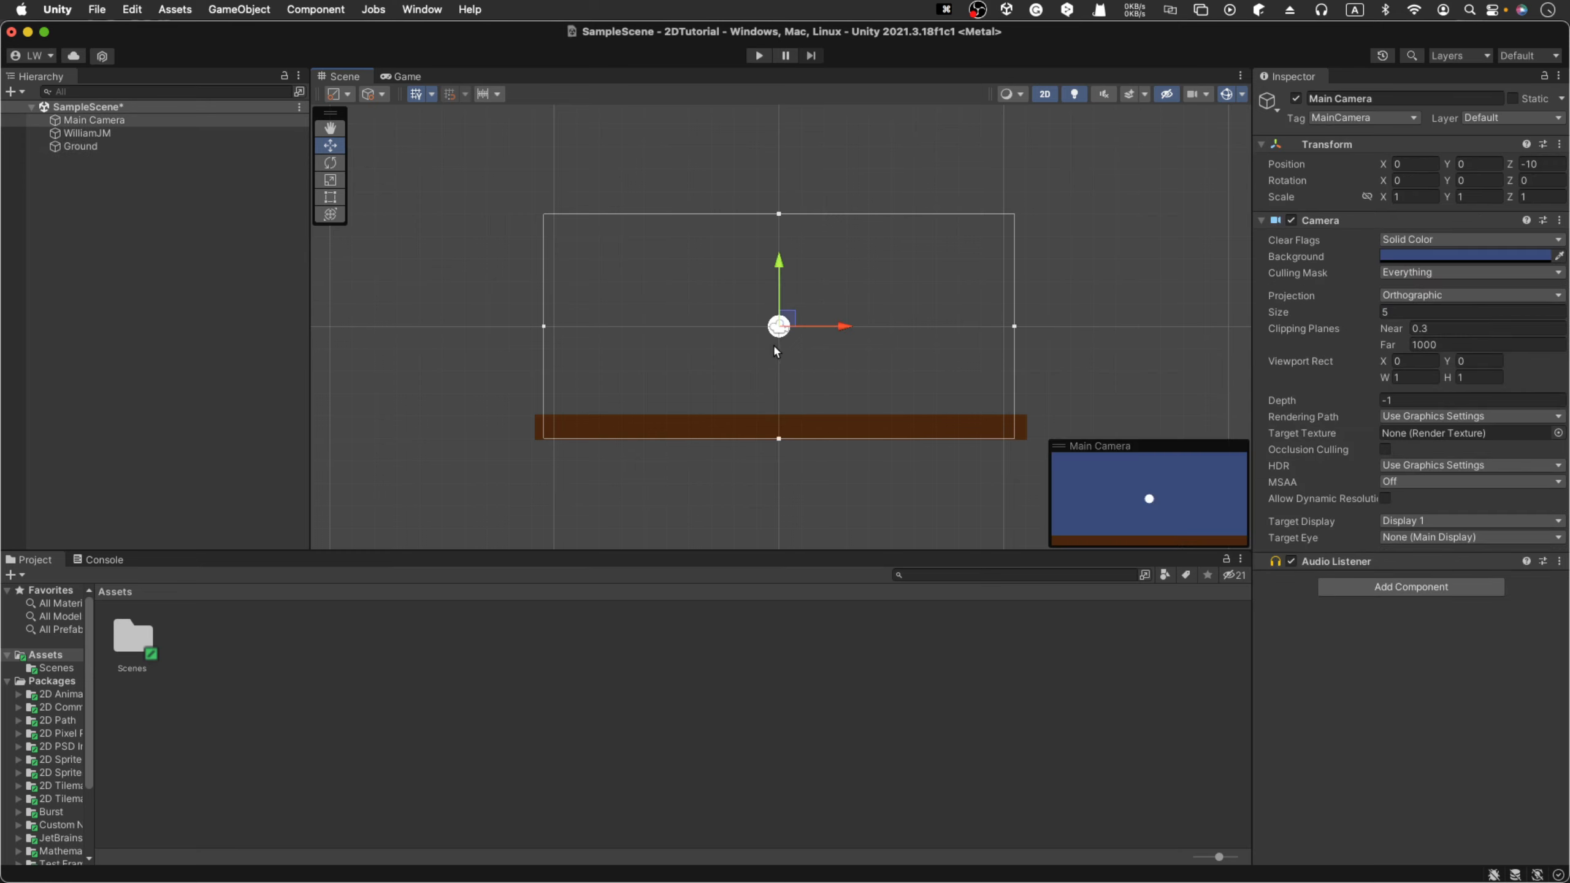
left_click(120, 136)
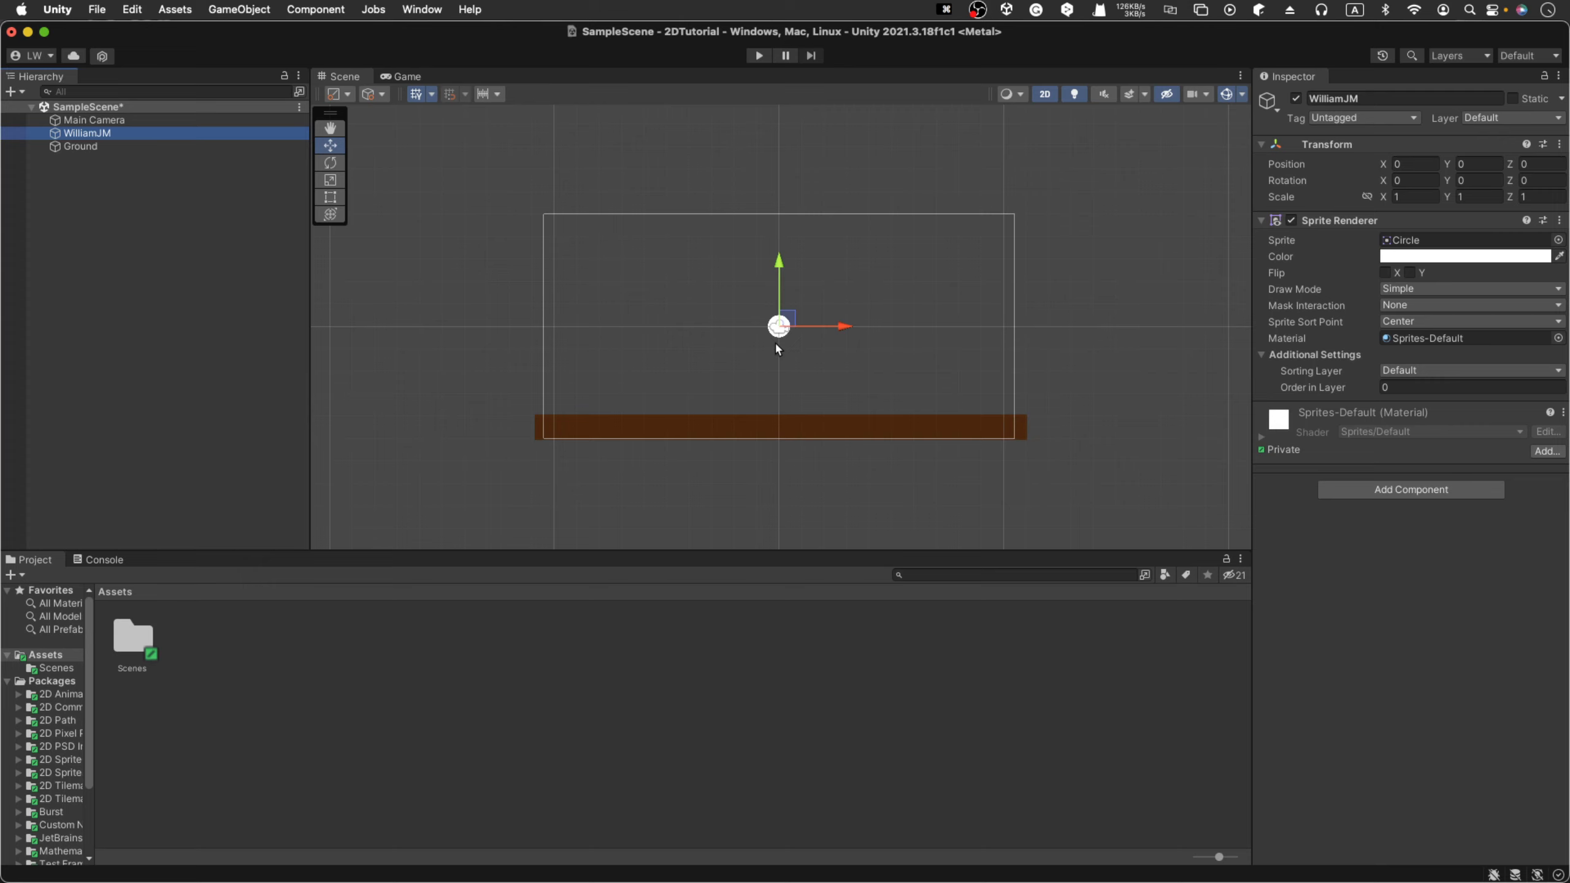
key("w")
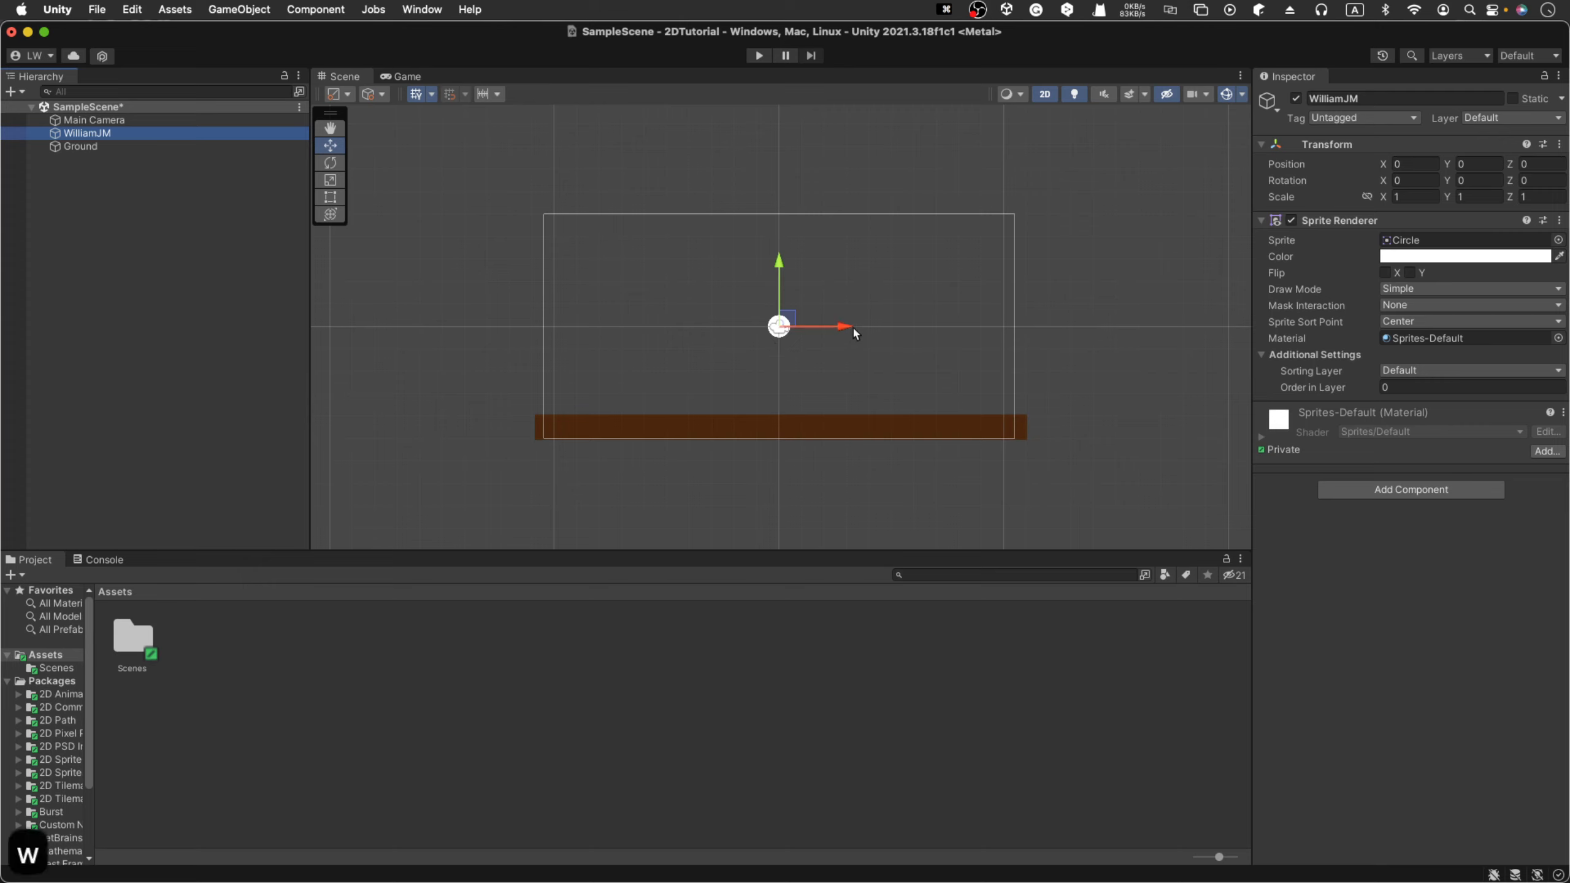
left_click_drag(851, 326, 964, 364)
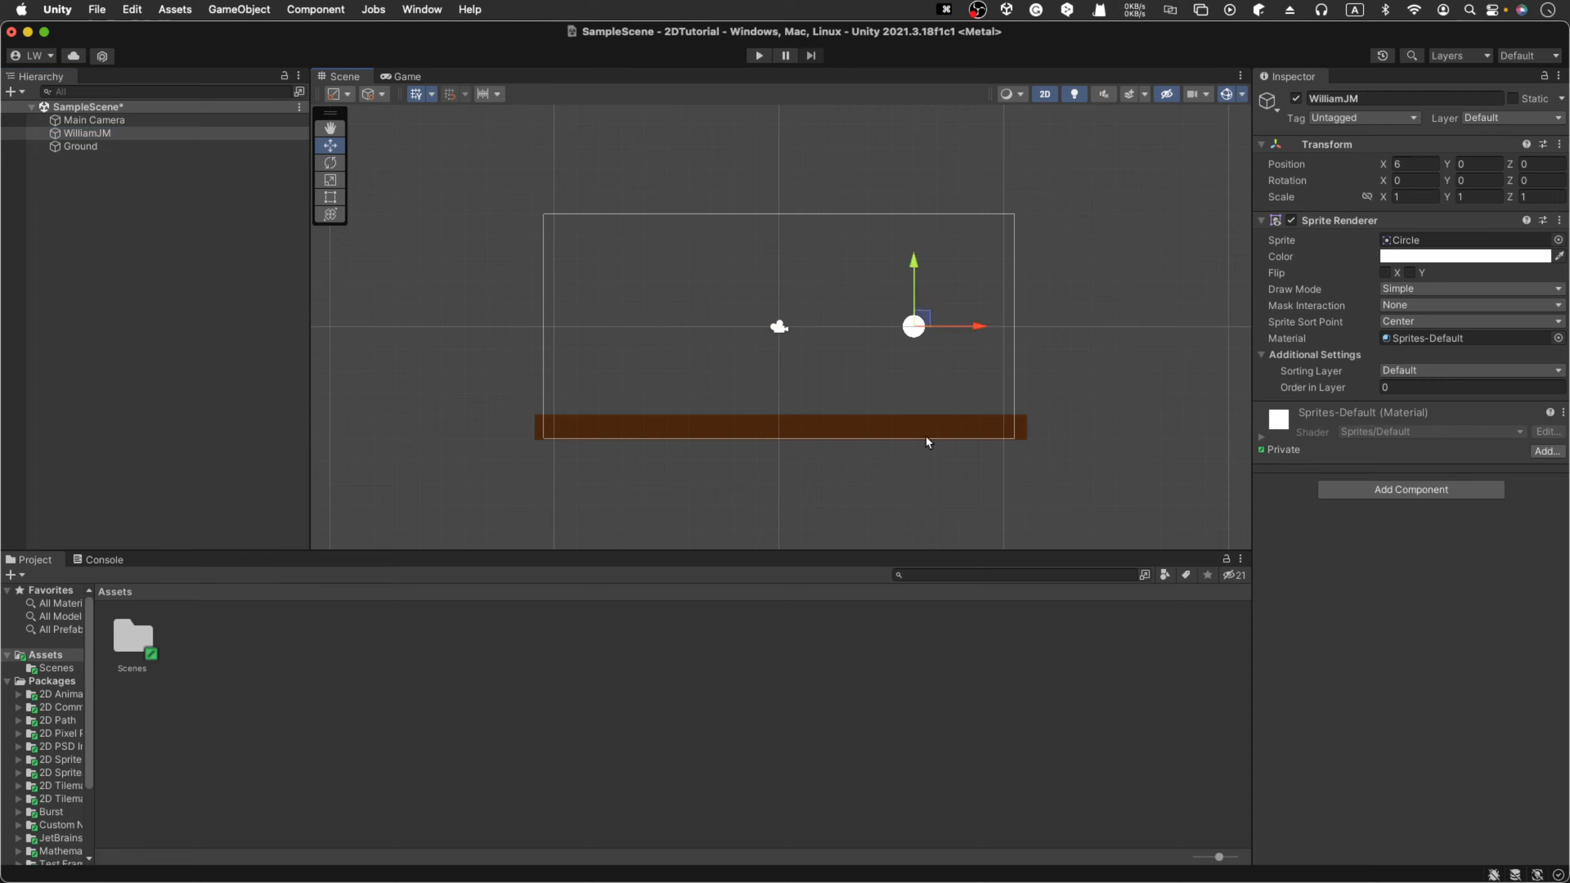
left_click(138, 174)
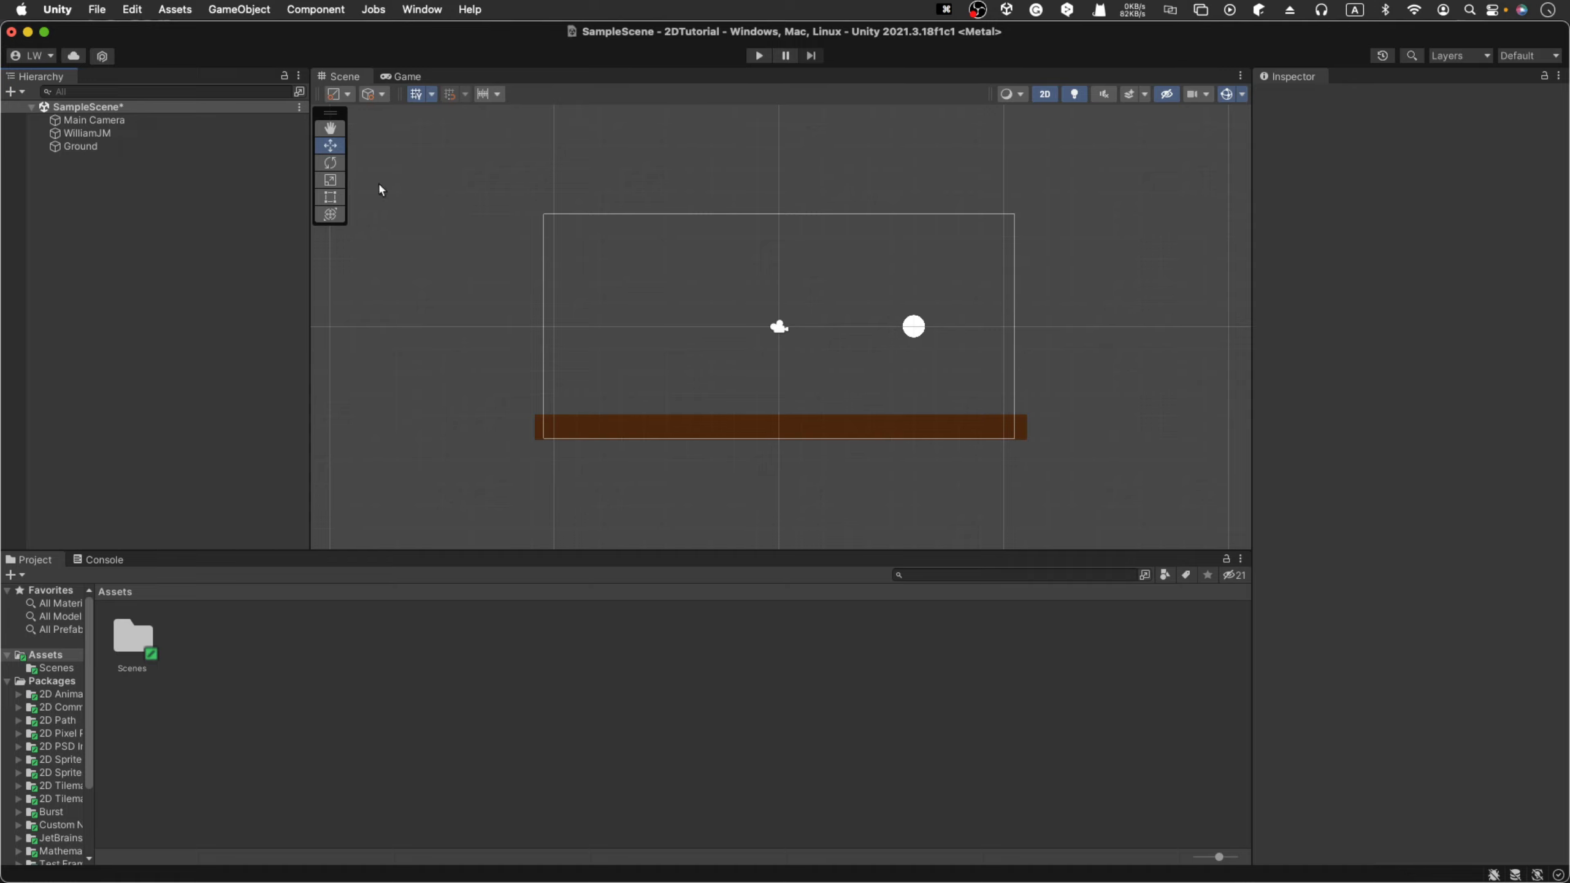
left_click(915, 329)
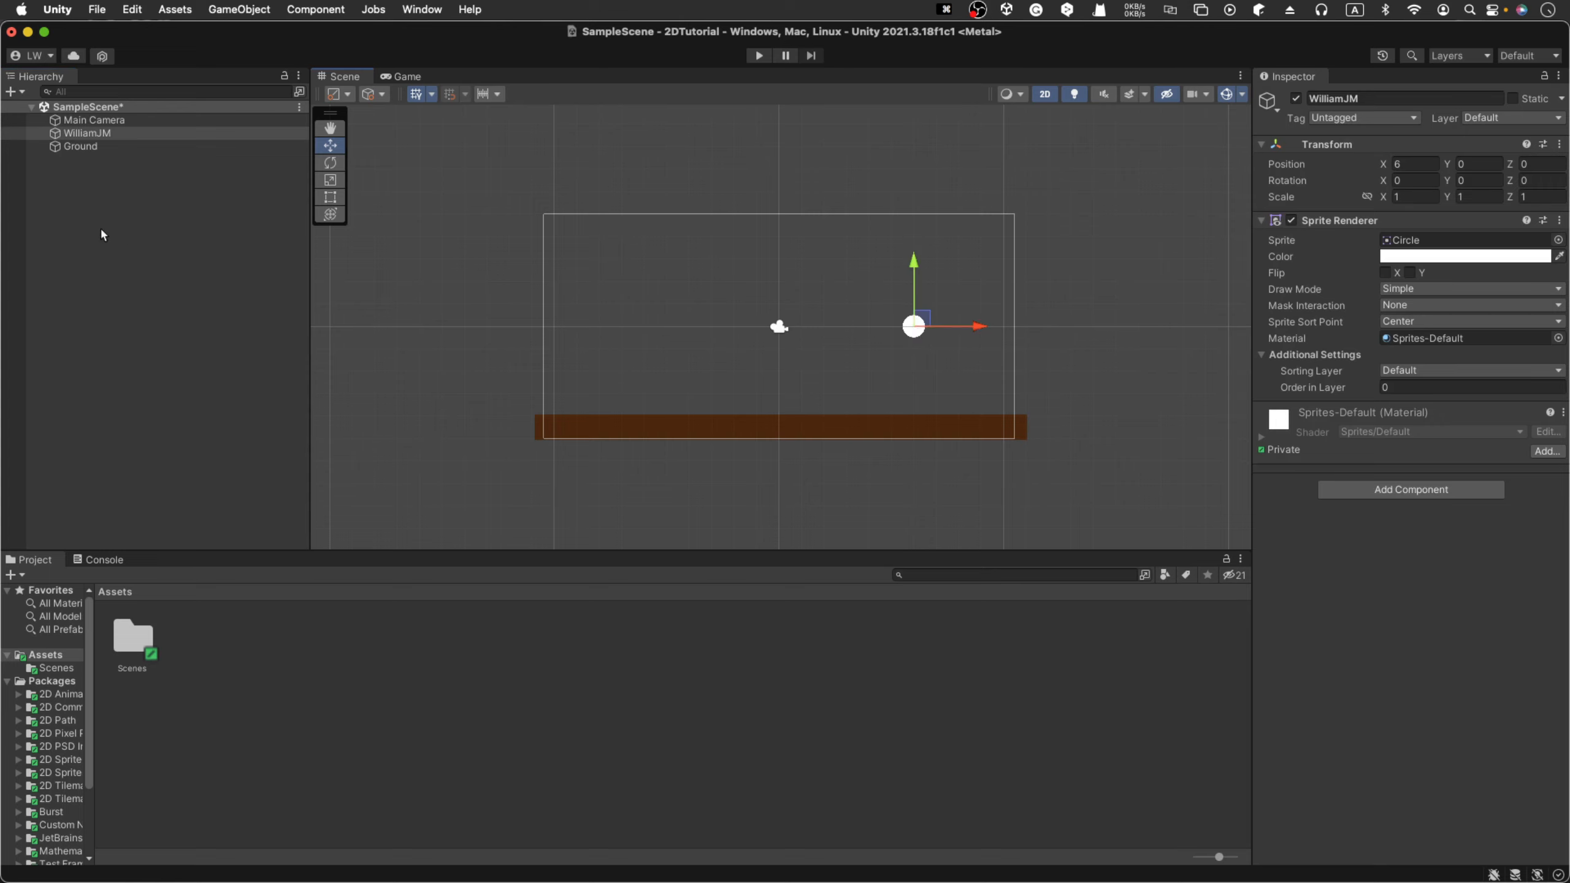
- Add another 2D circle sprite to the scene and undo its creation
right_click(92, 195)
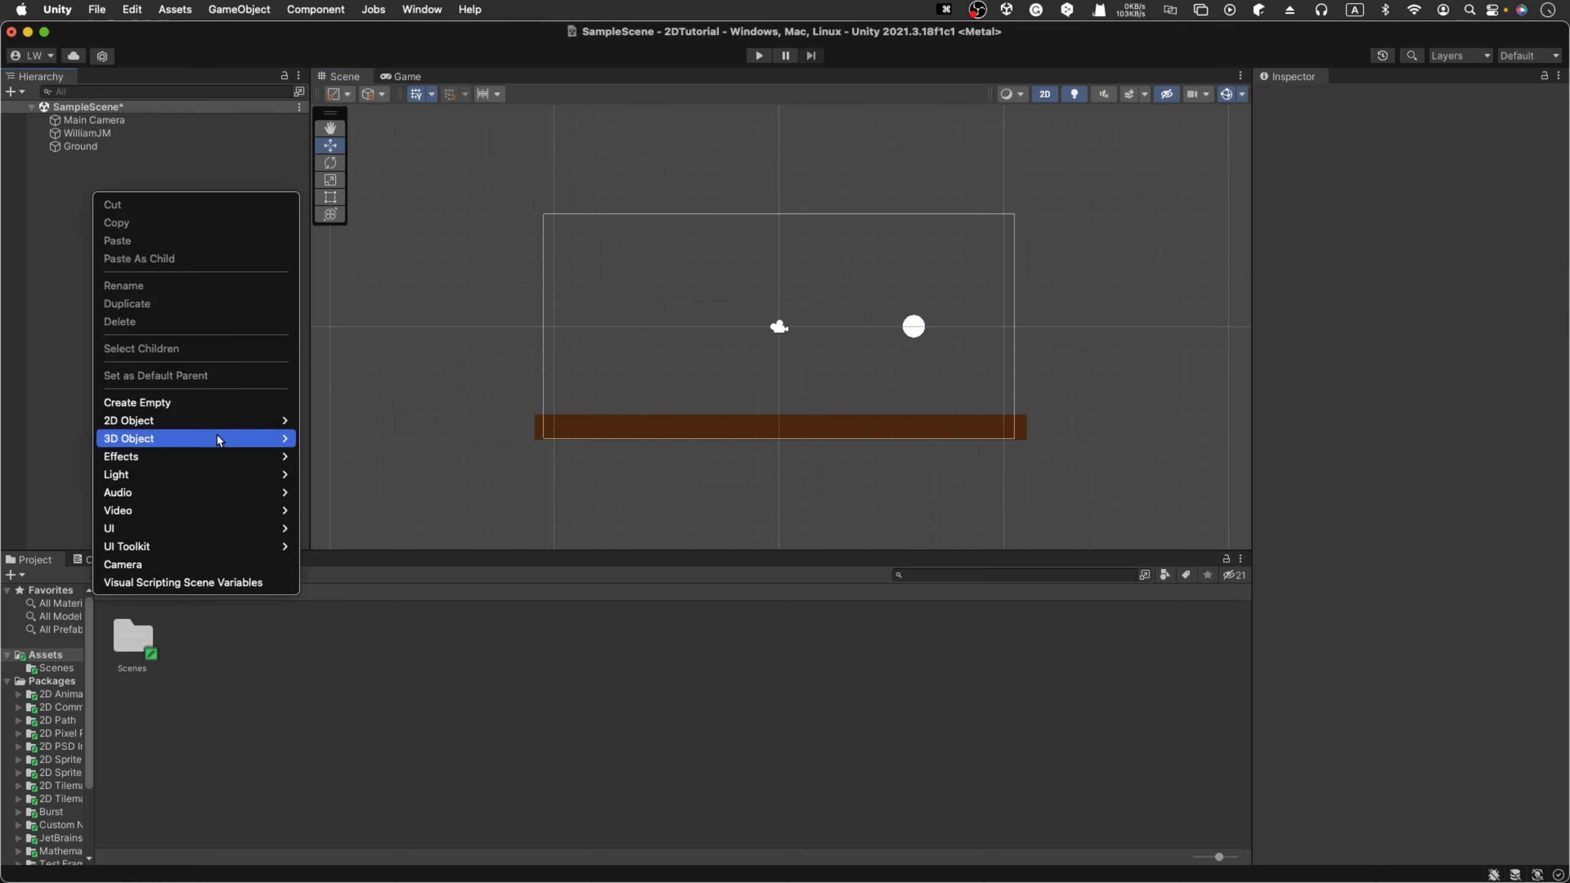
mouse_move(219, 430)
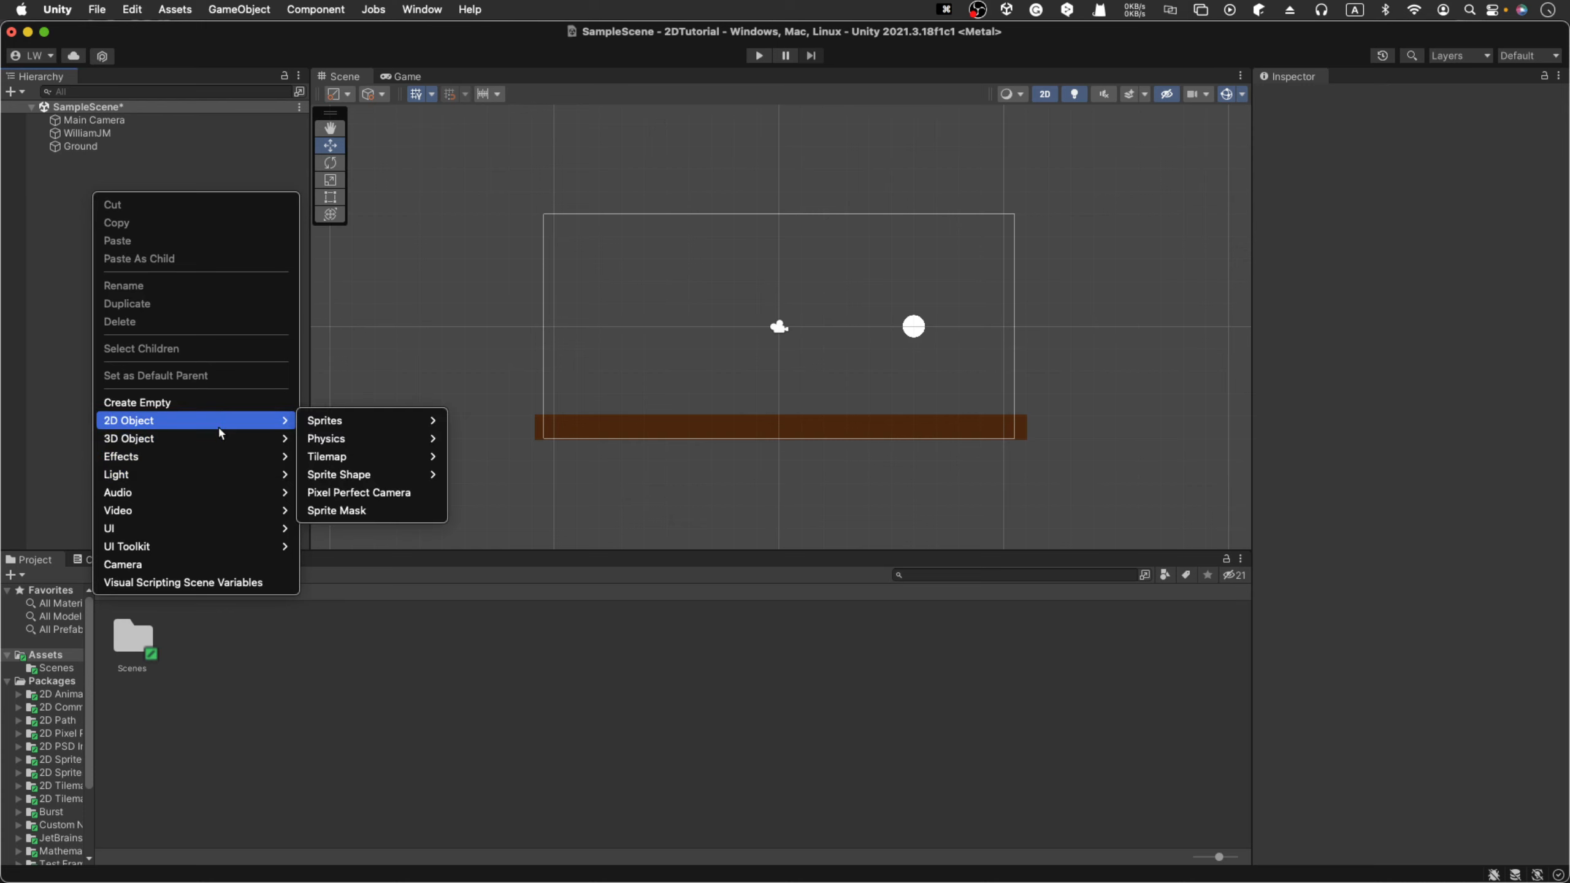
mouse_move(383, 423)
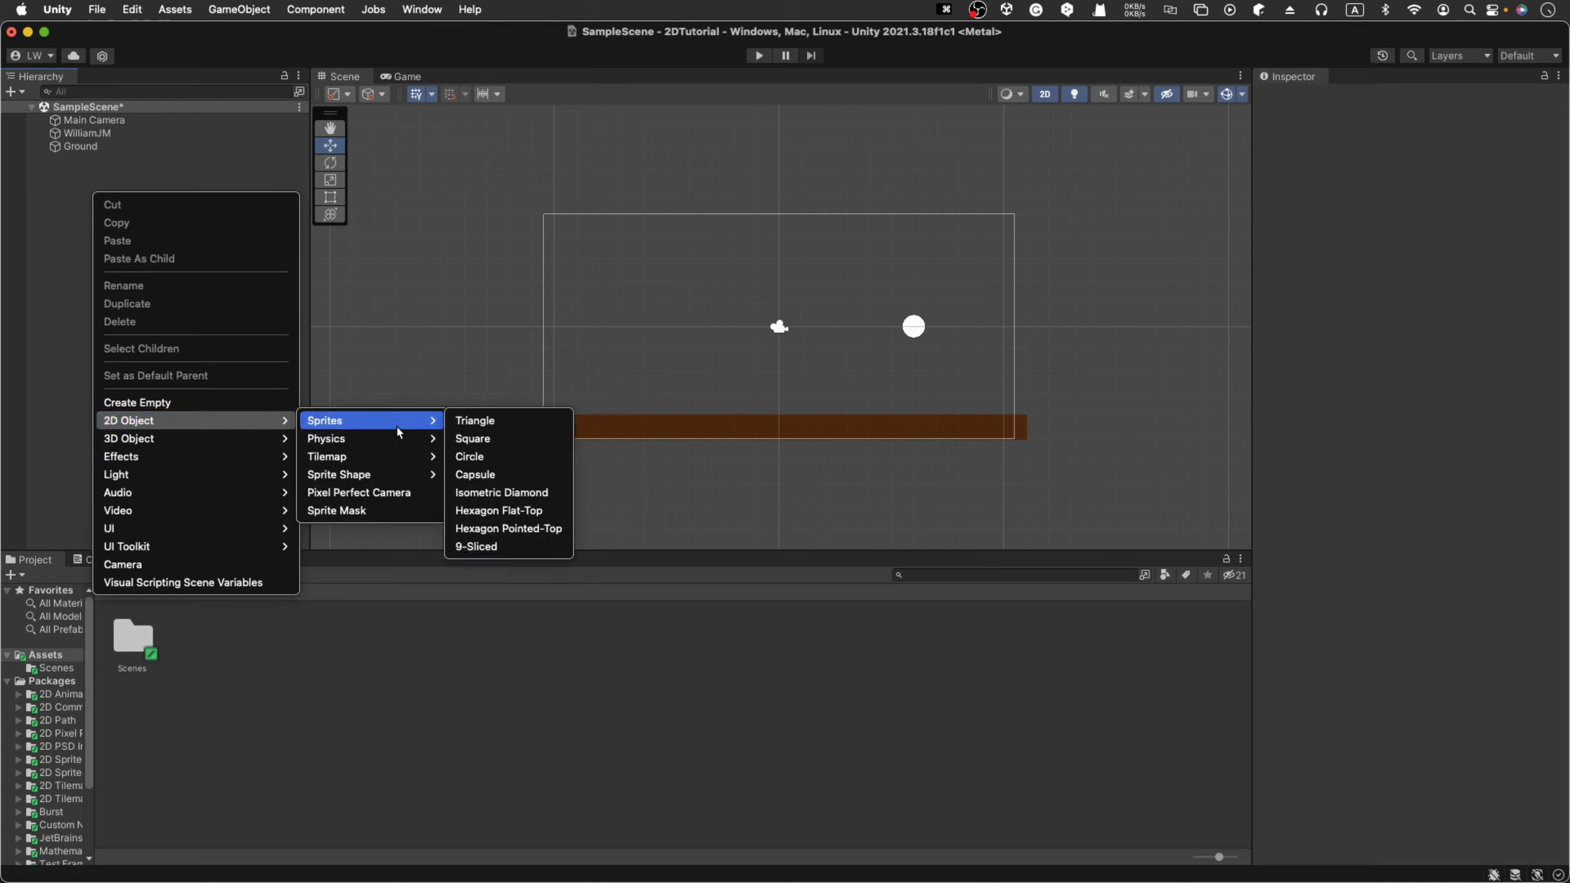
left_click(492, 456)
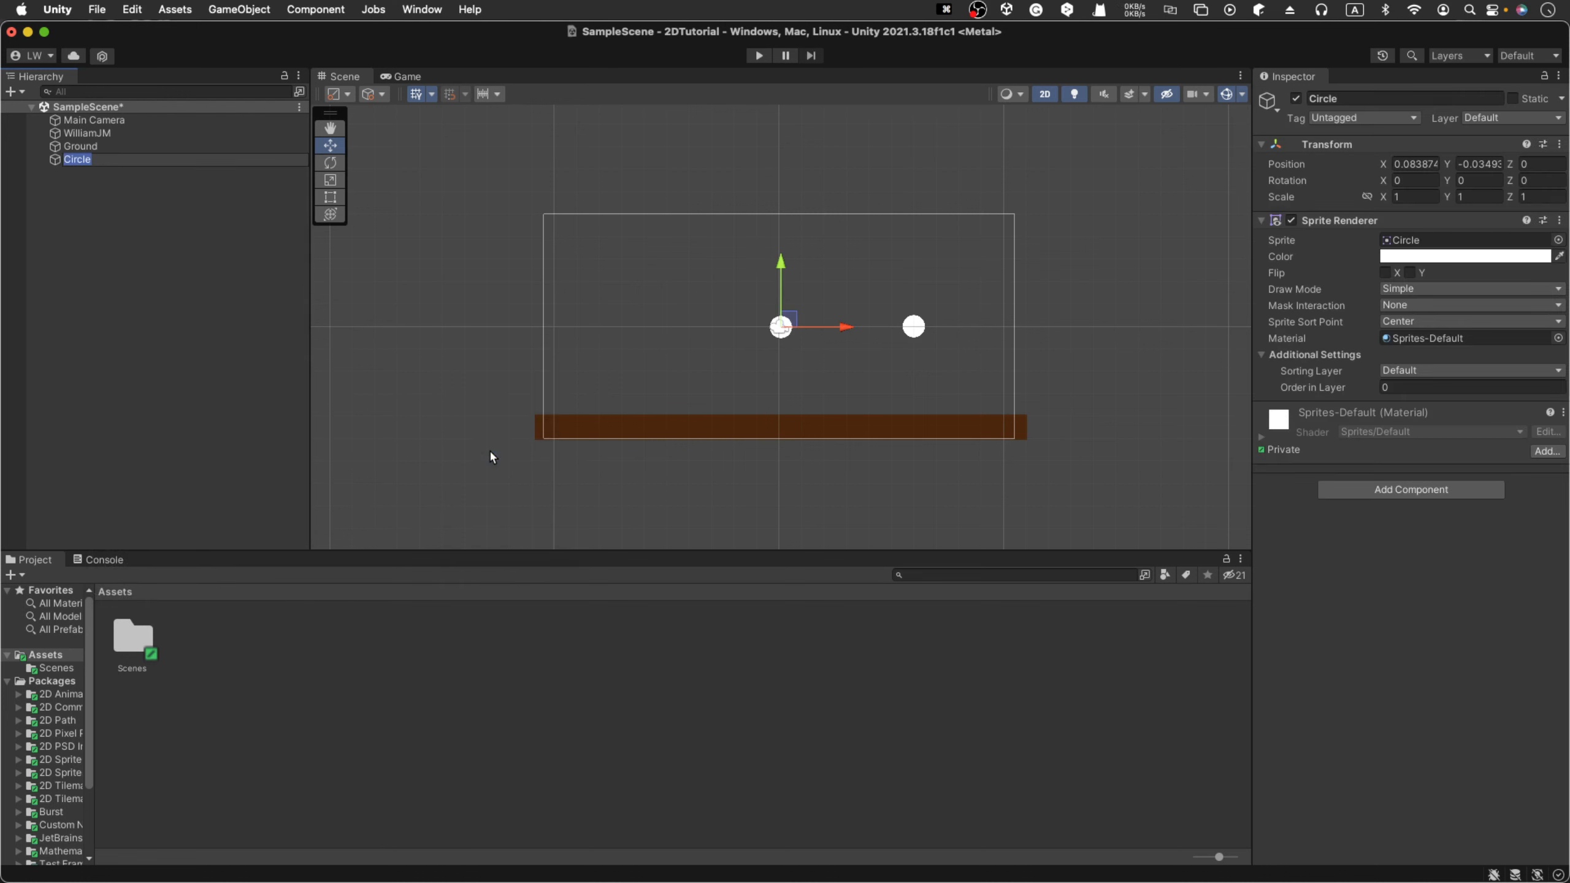
key("super+z")
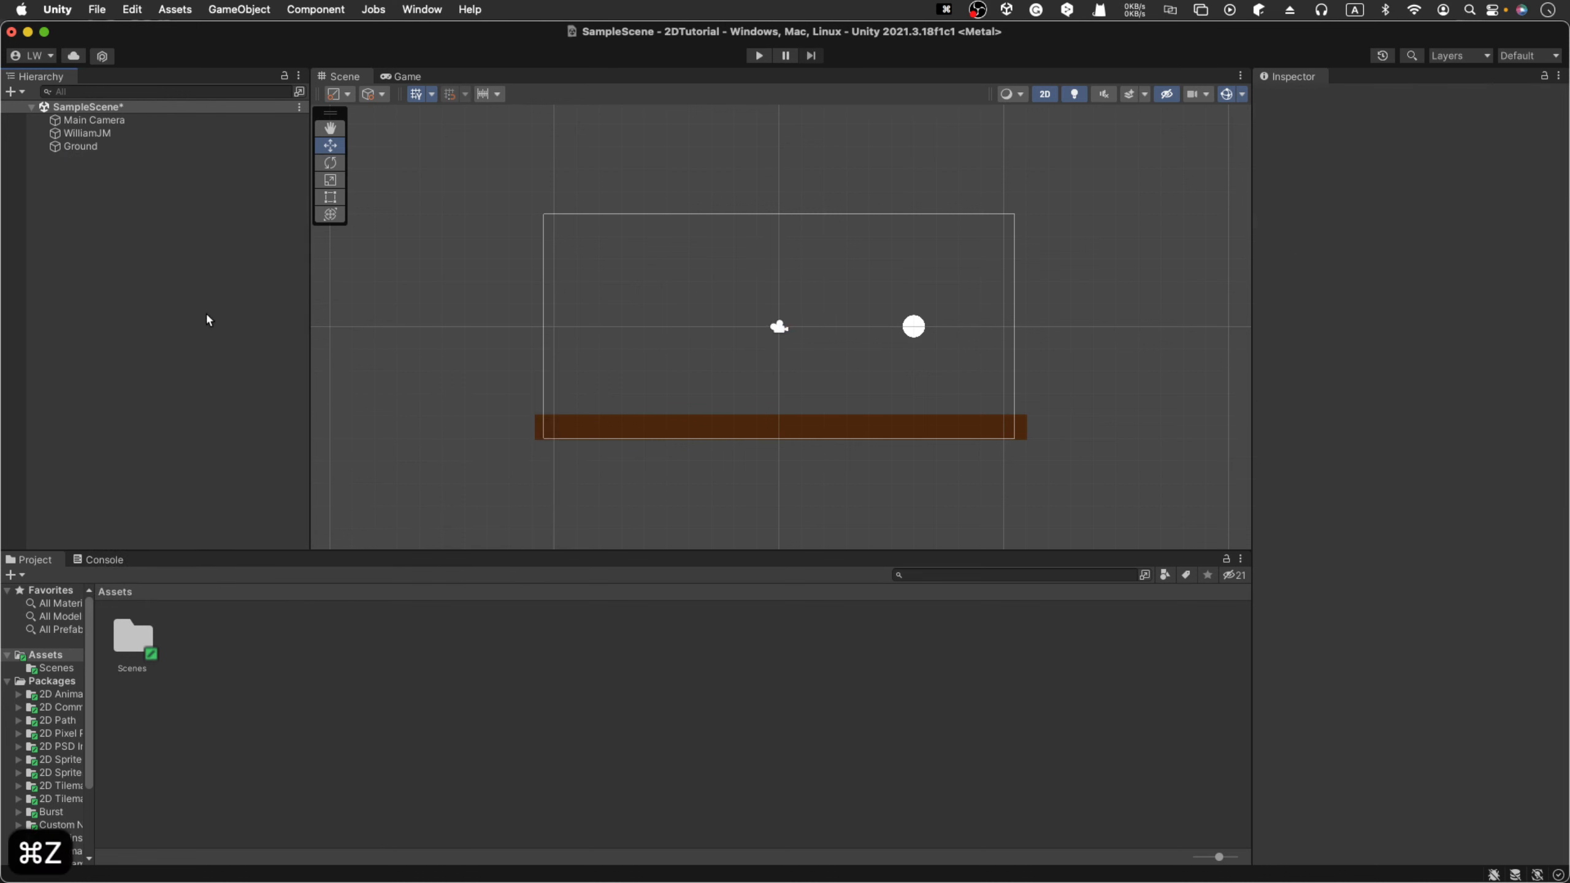
- Add a 2D square sprite to the scene and name it body
right_click(73, 198)
mouse_move(185, 414)
mouse_move(375, 421)
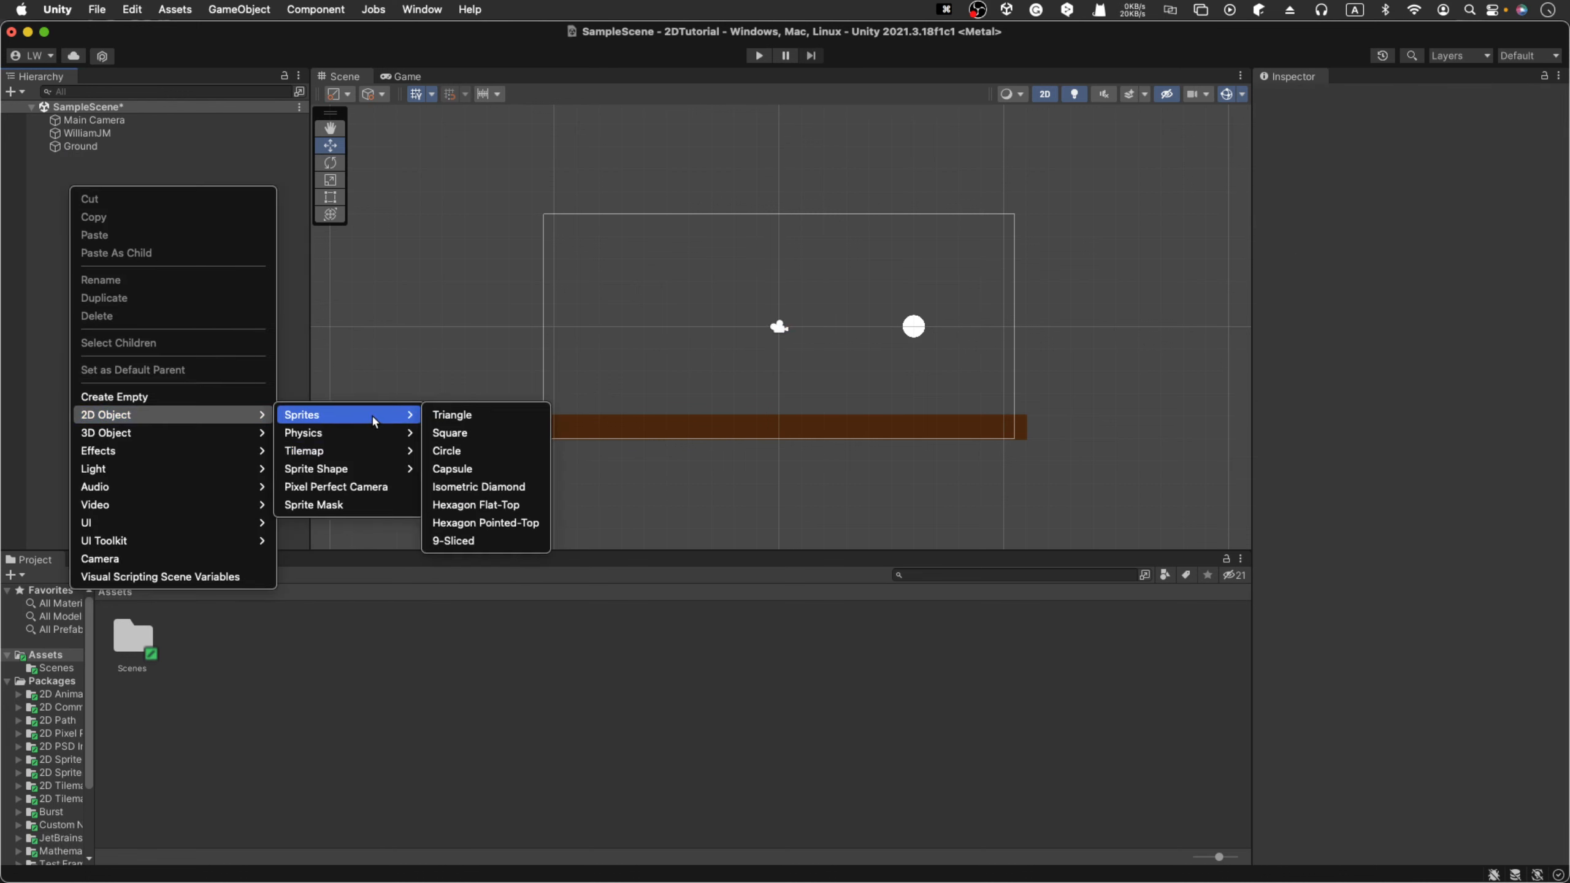
left_click(450, 433)
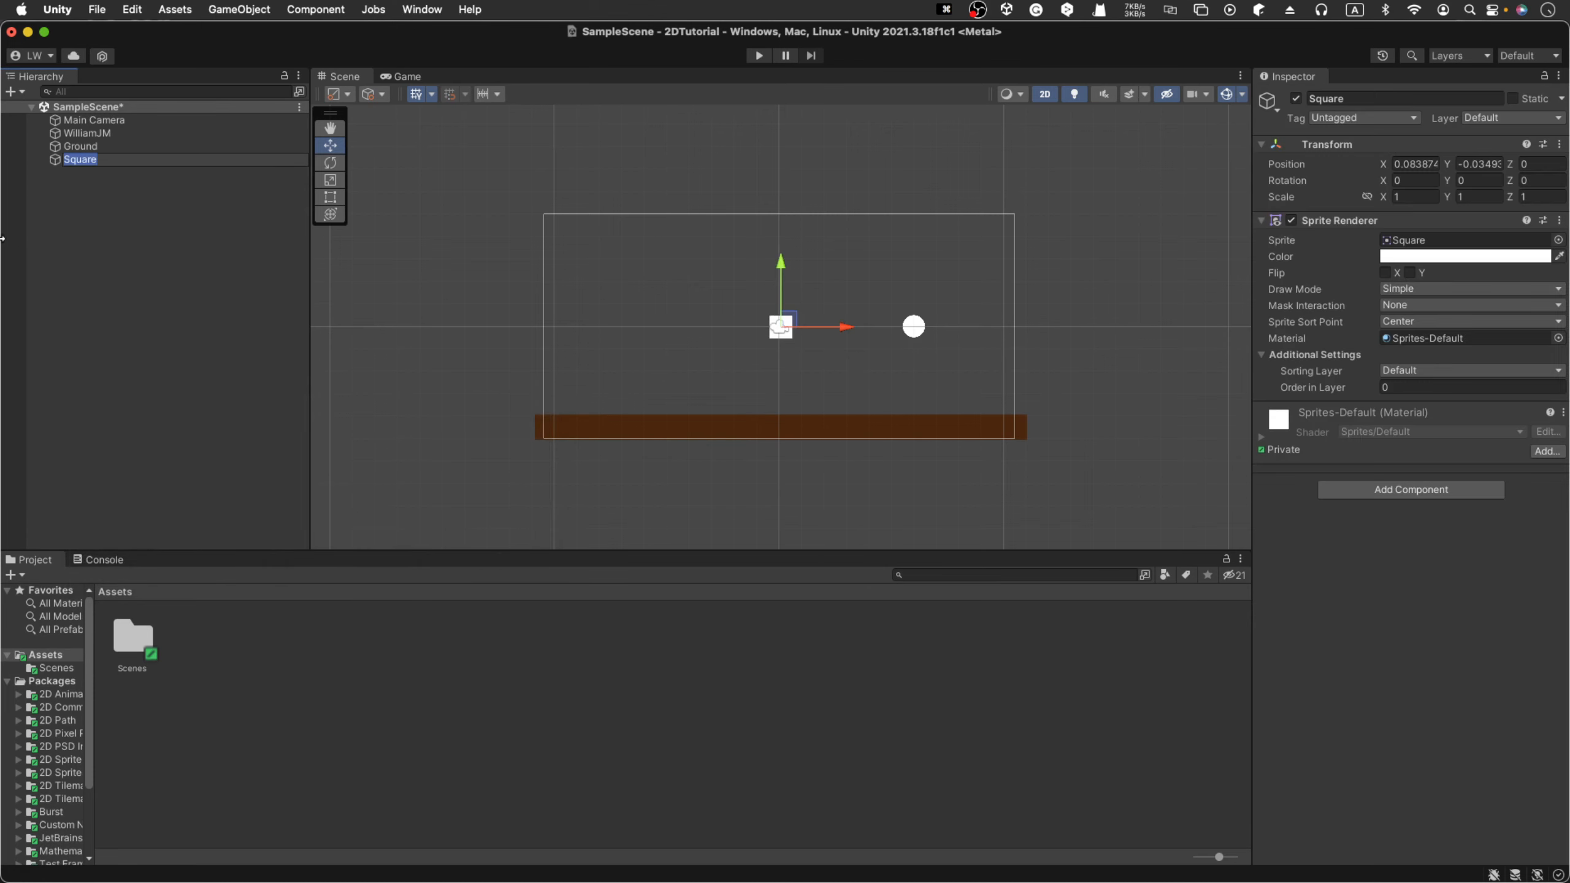
type("body")
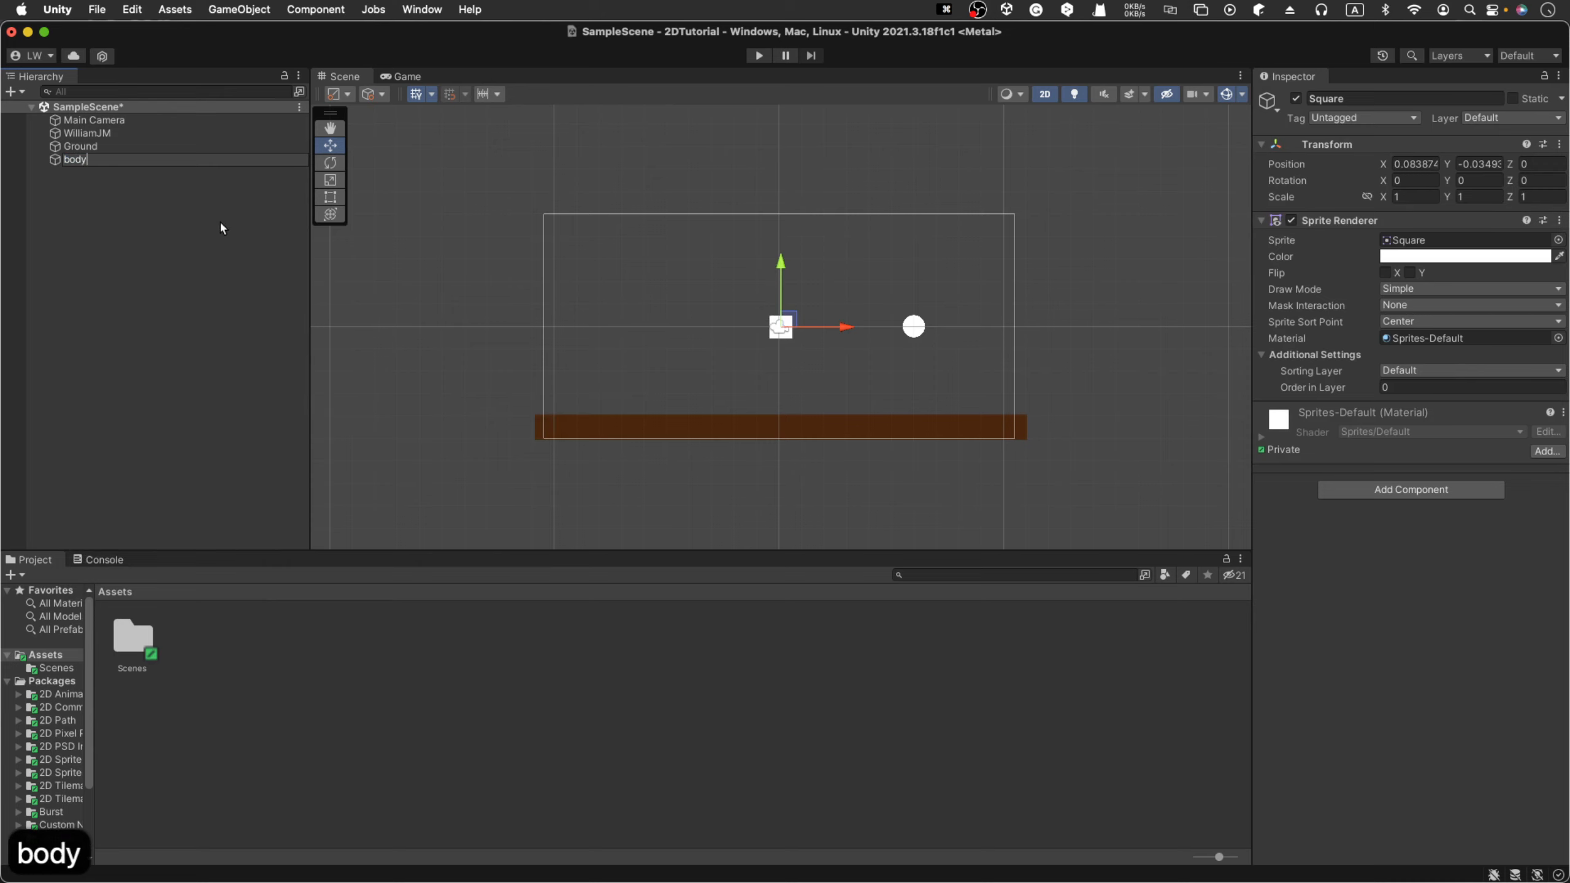
key("Return")
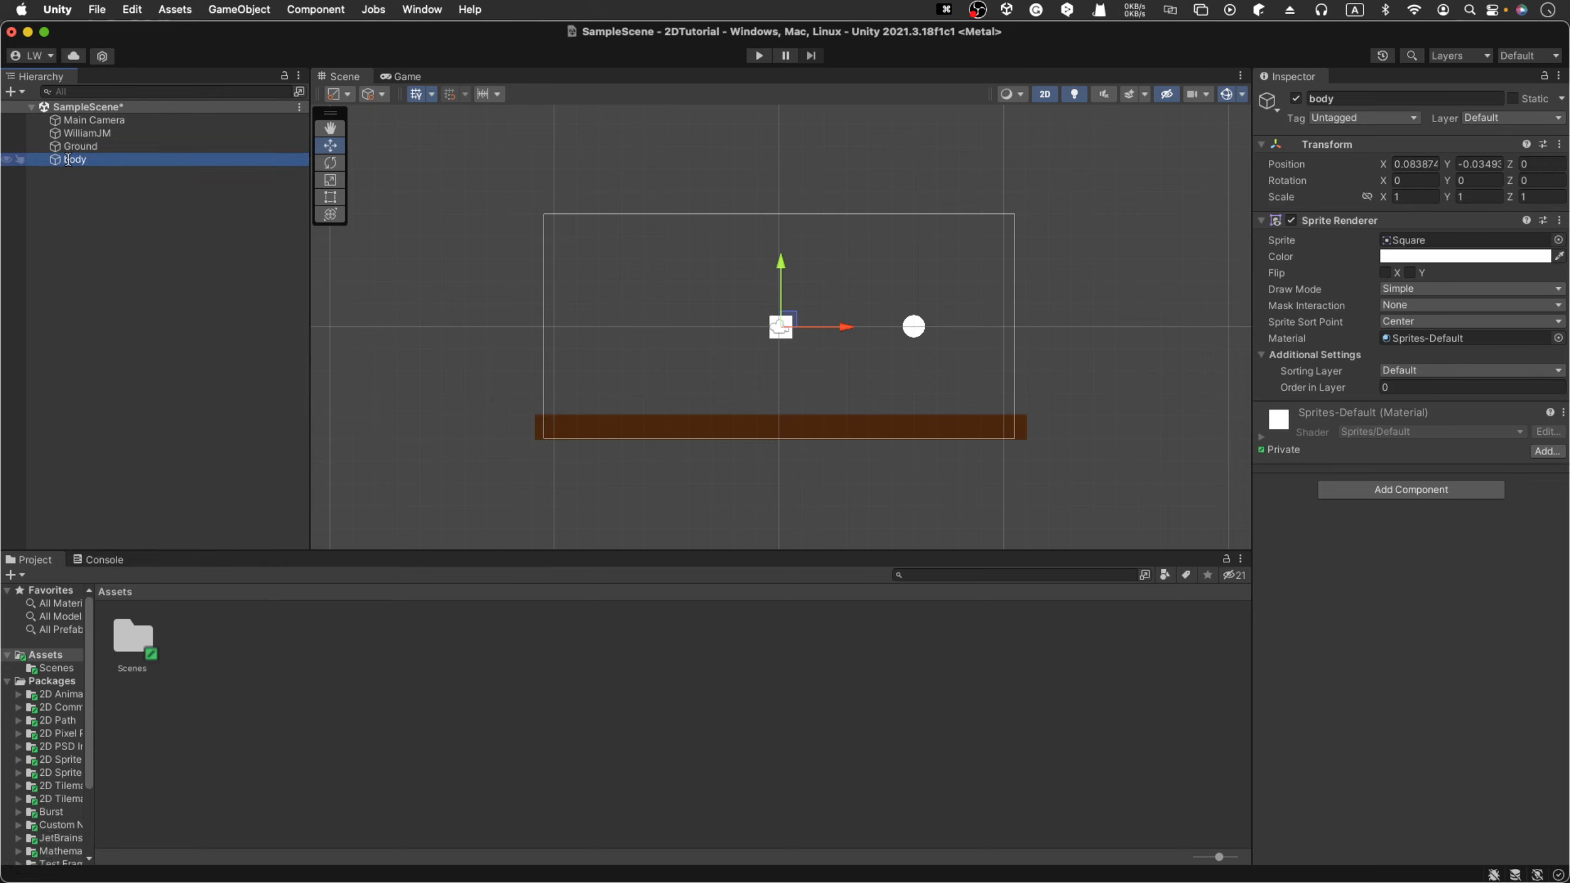
- Parent the body square to the circle sprite and move the circle to an X position of 5.85
left_click(79, 179)
left_click_drag(78, 159, 91, 135)
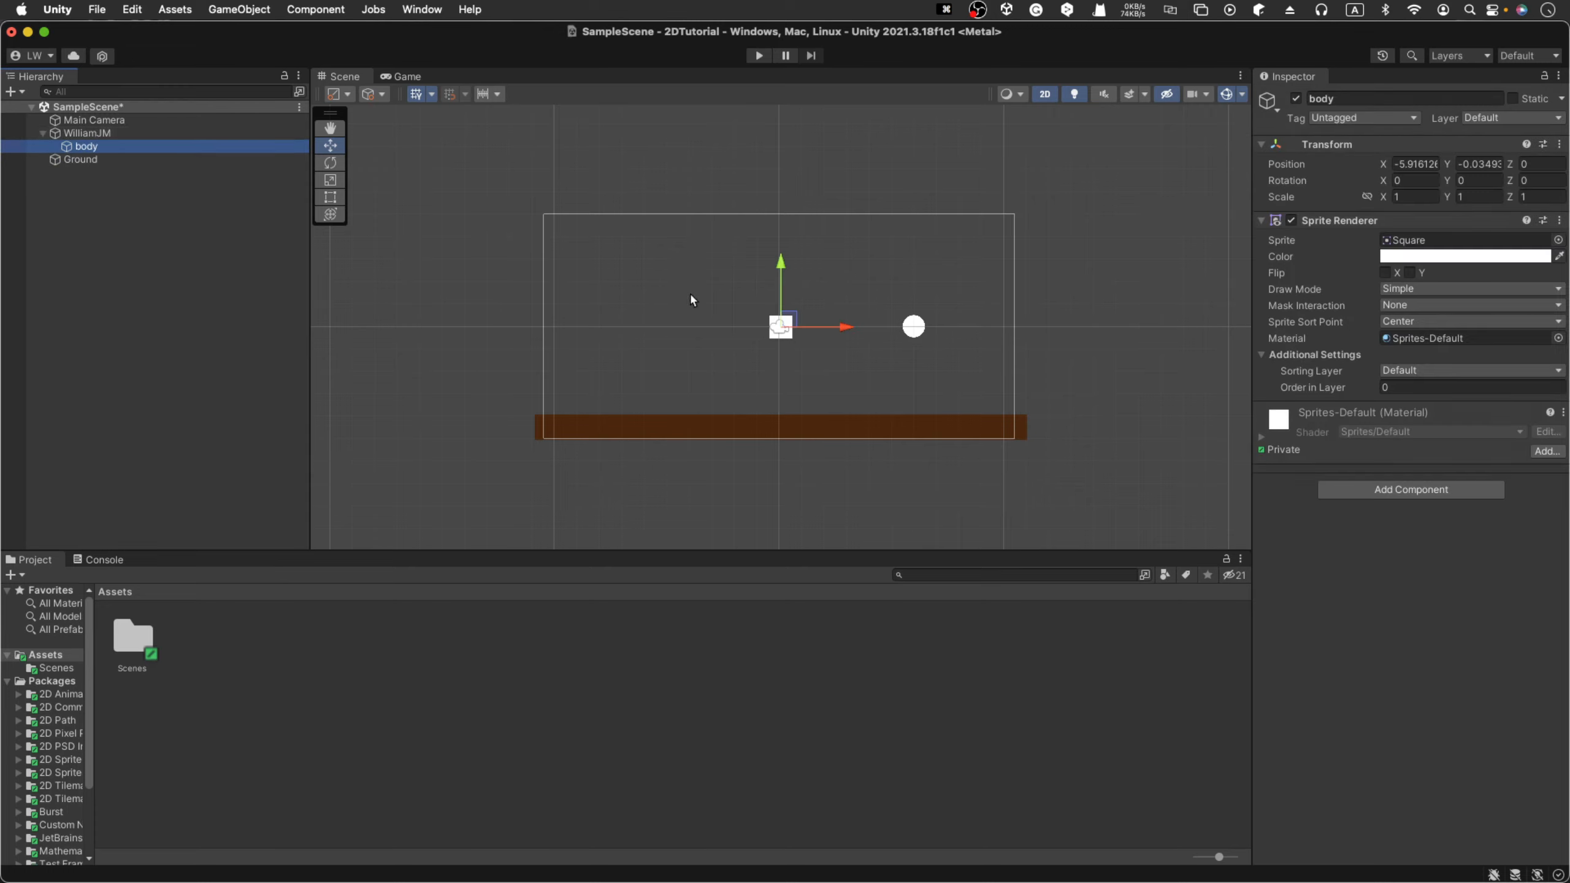
left_click(185, 133)
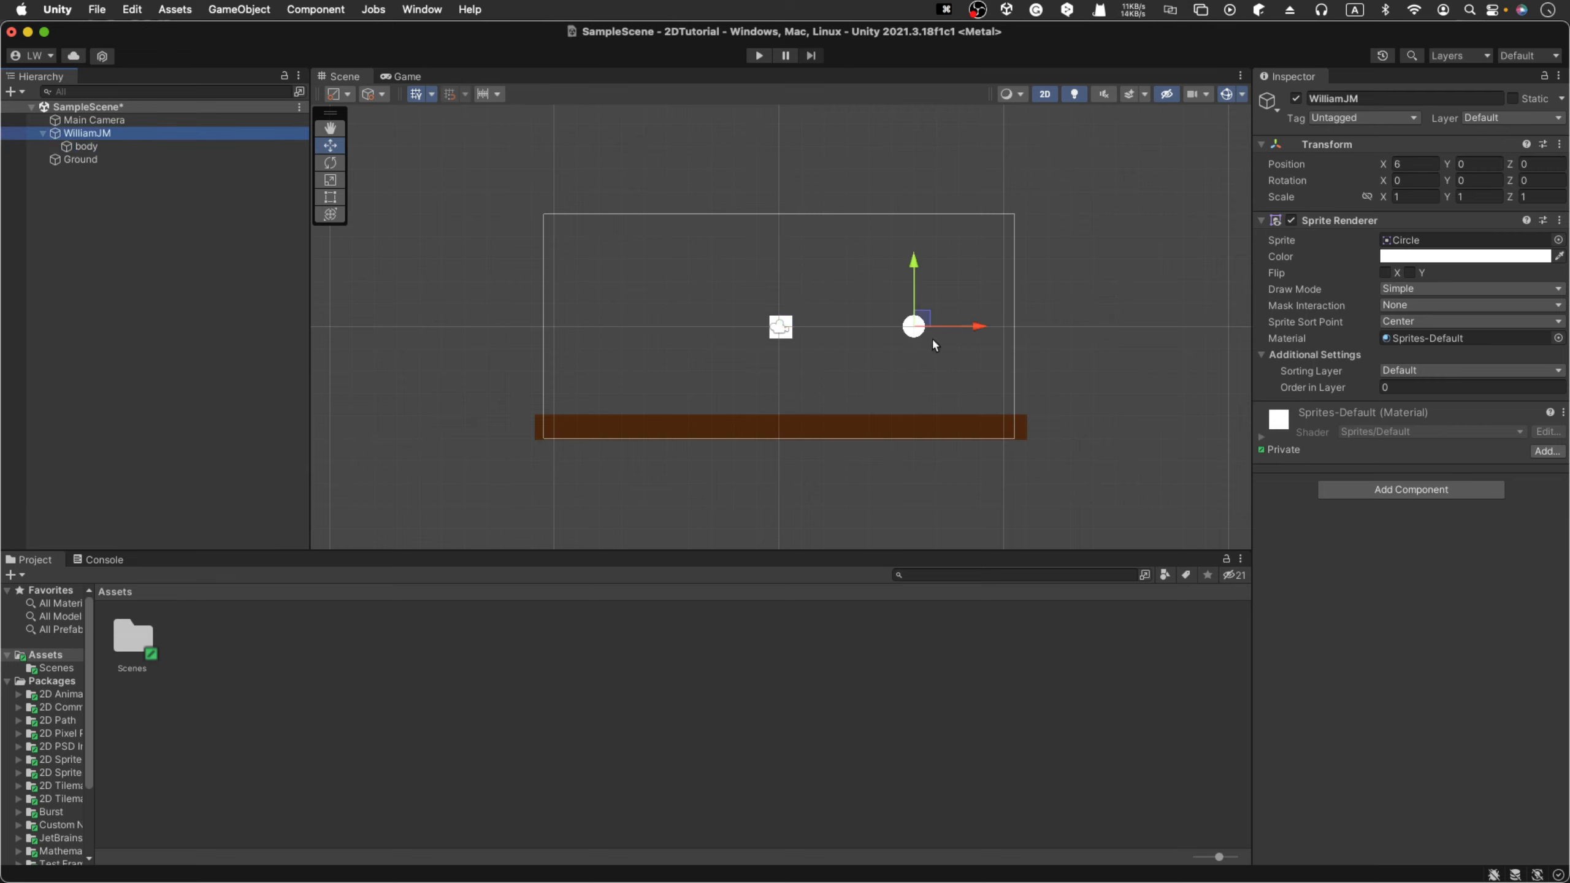
mouse_move(968, 328)
left_mouse_down()
mouse_move(910, 329)
mouse_move(966, 332)
left_mouse_up()
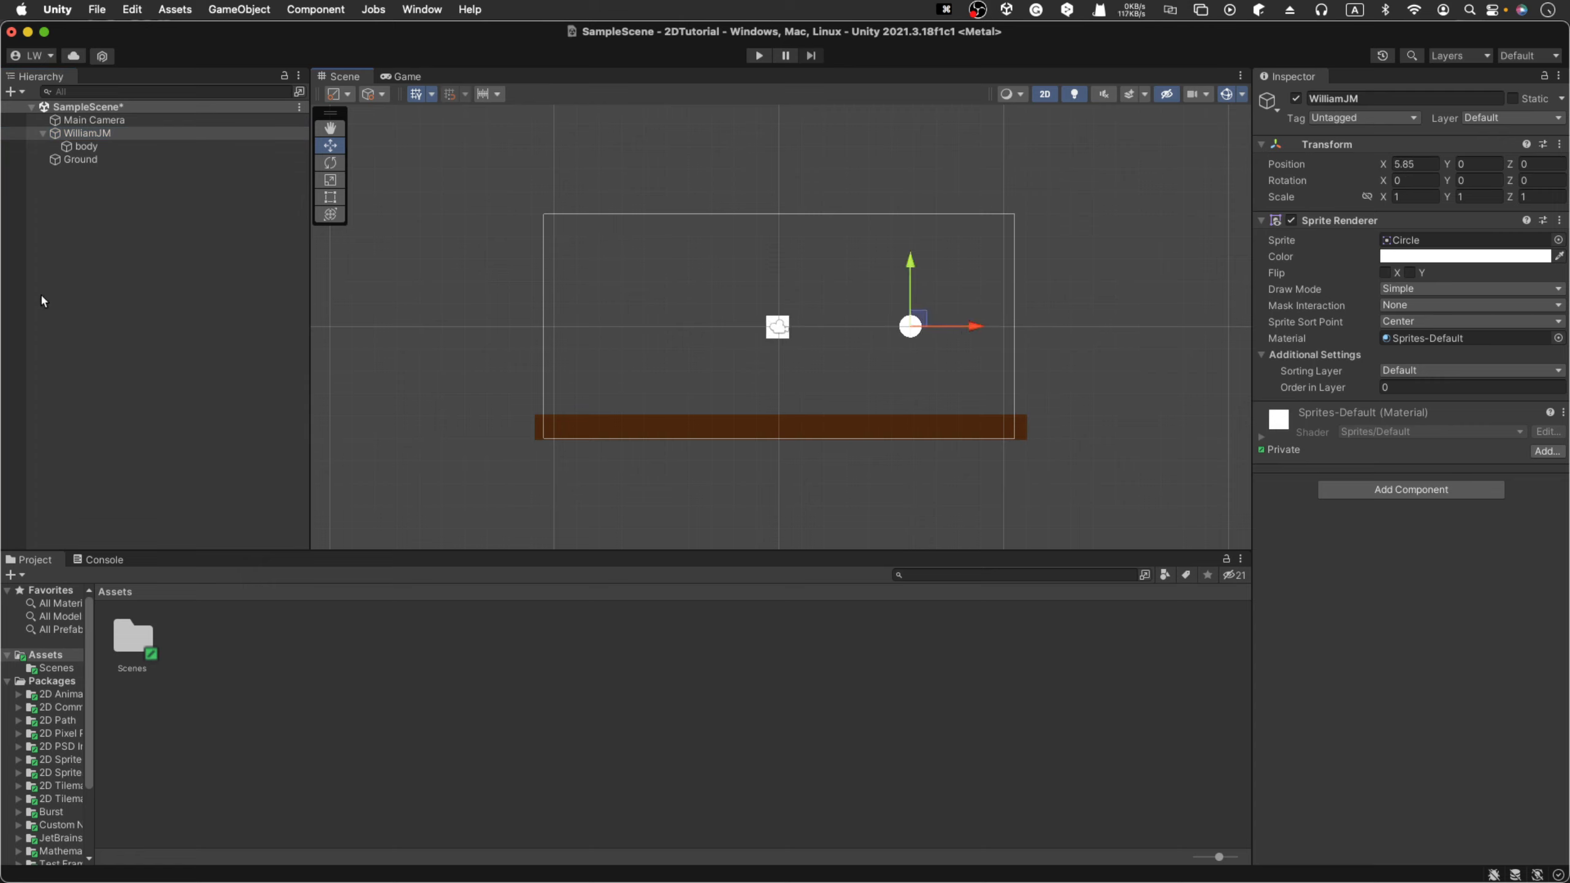
left_click(92, 147)
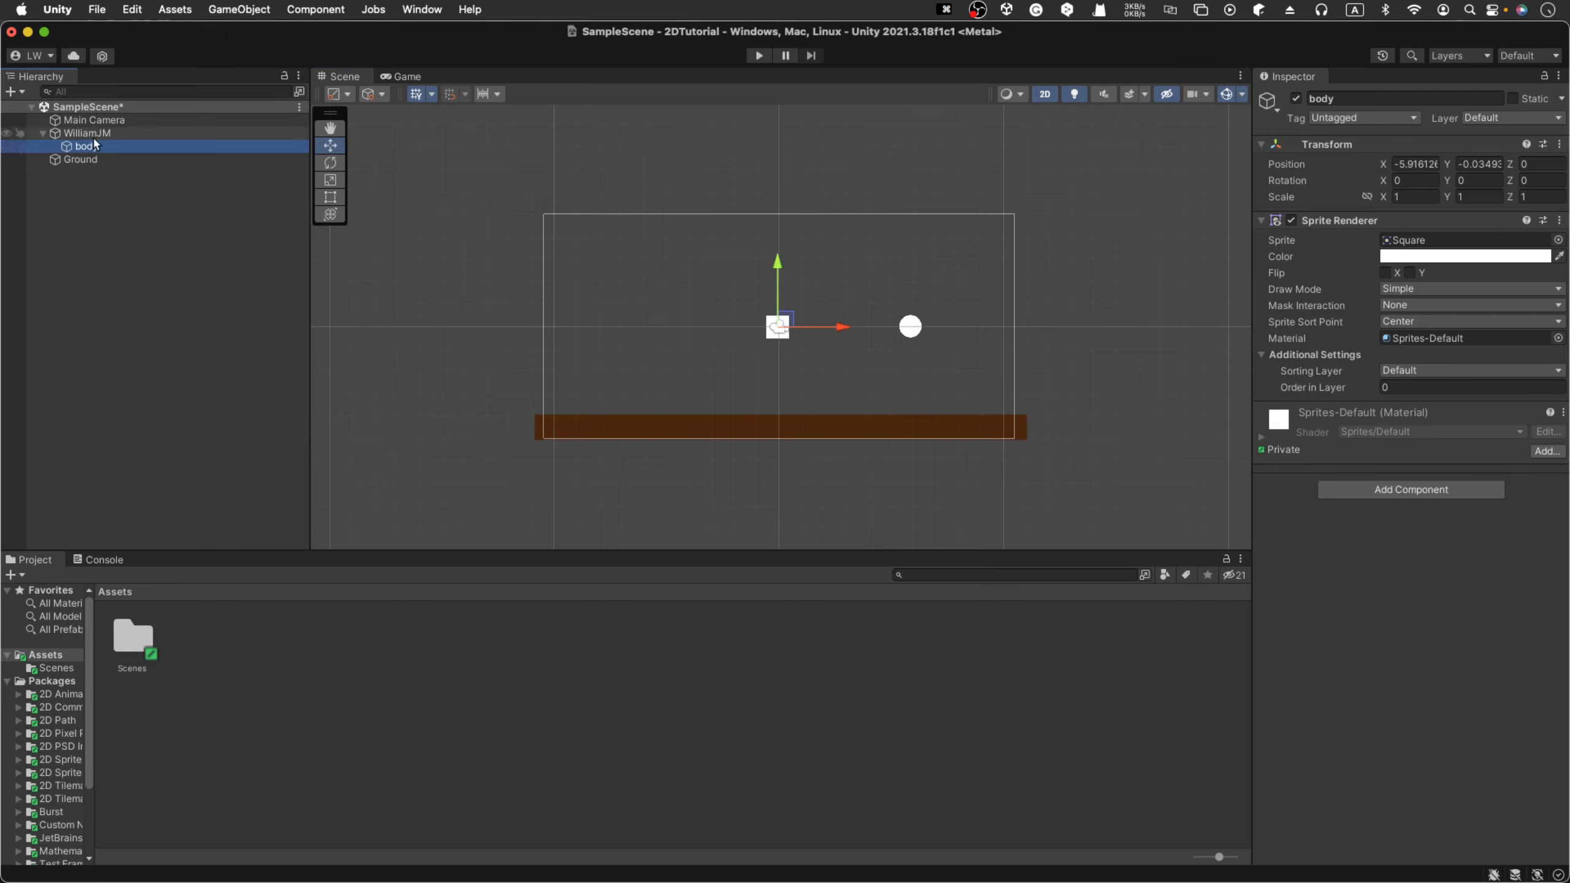
left_click(85, 232)
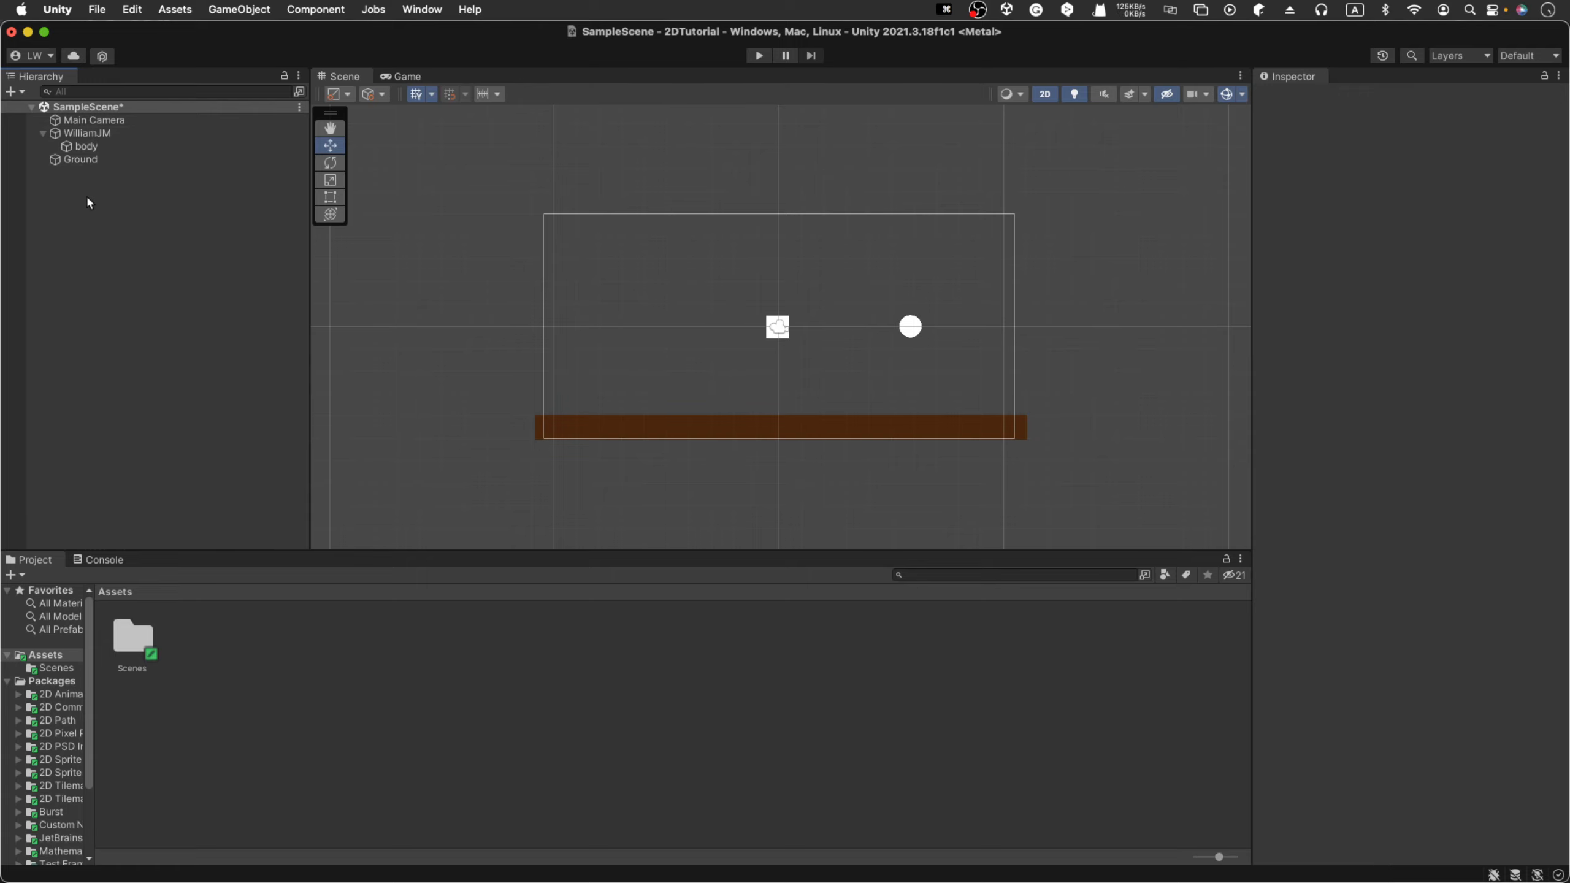
- Create an empty game object at the scene root with the same name as the circle sprite
right_click(87, 203)
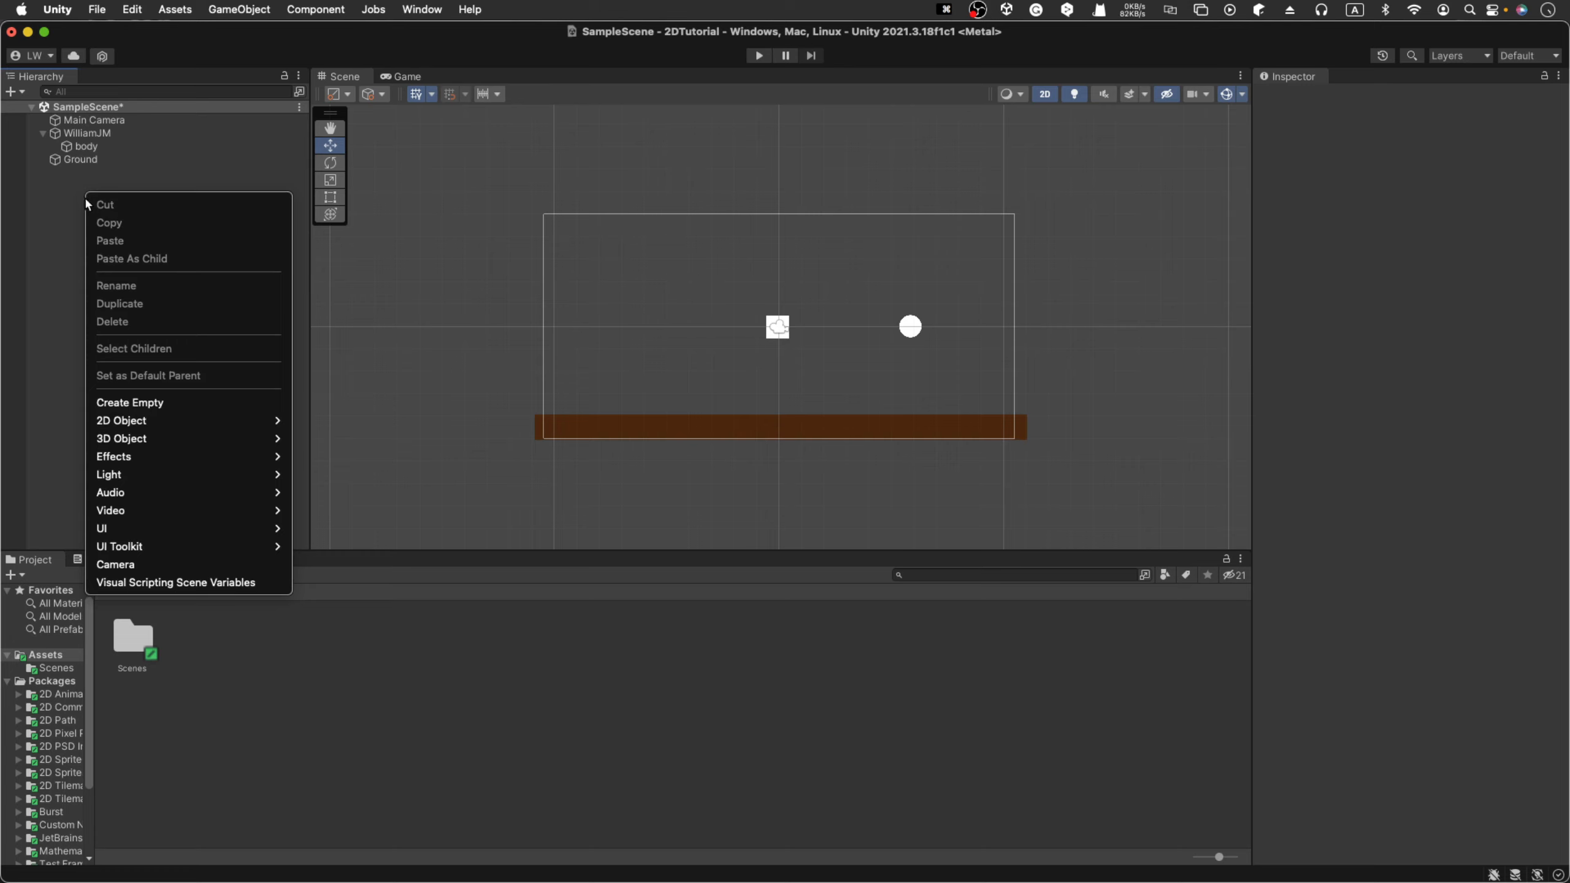
left_click(161, 402)
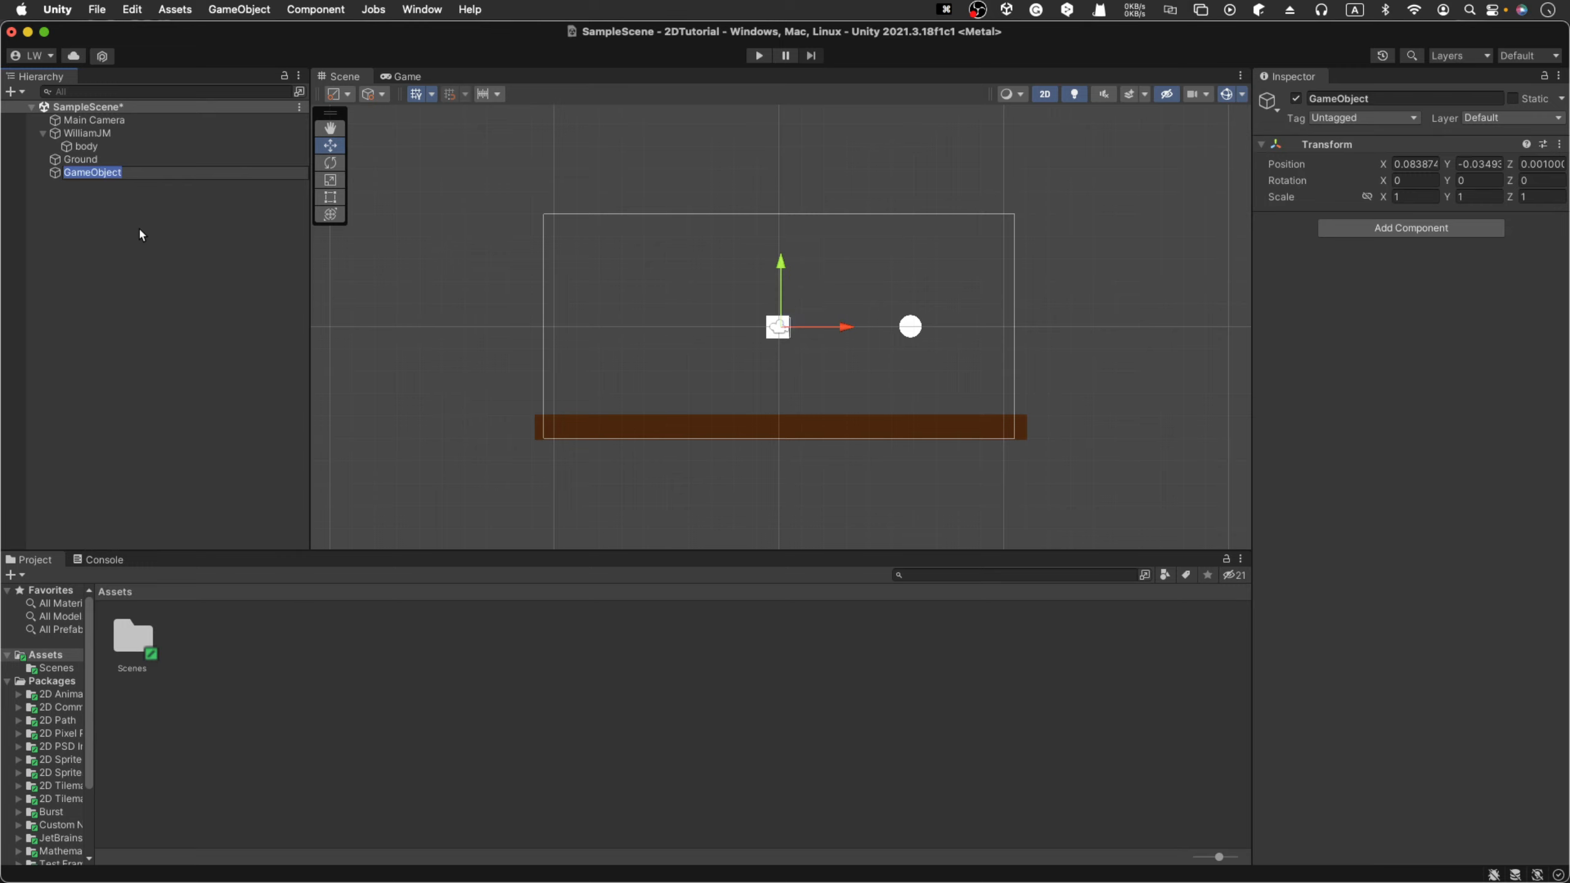
type("WilliamJM")
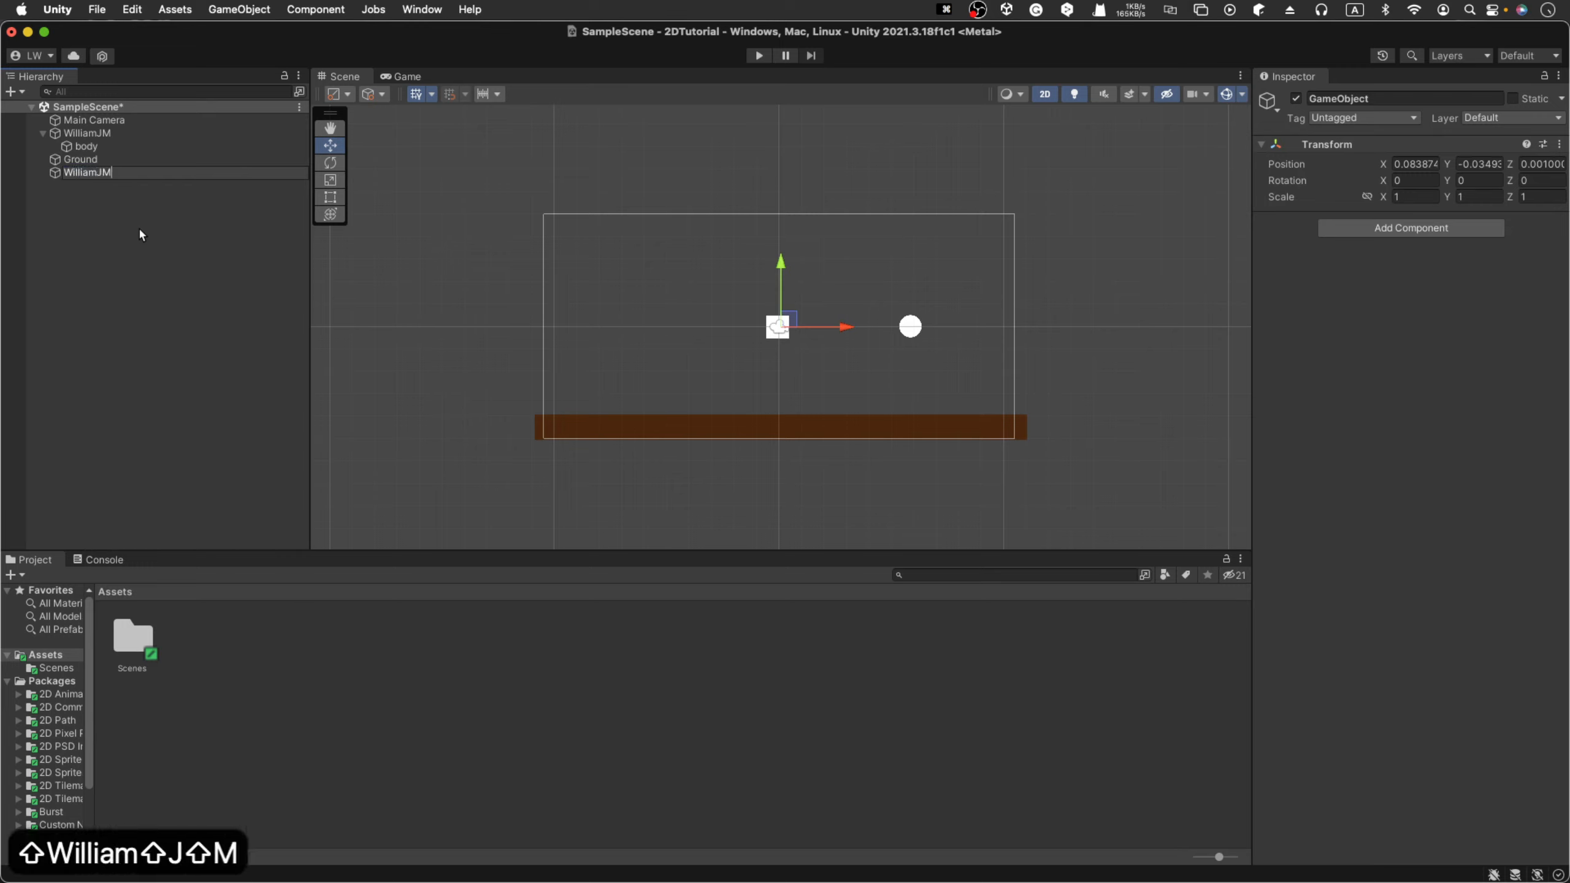
key("Return")
- Rename the circle sprite as Head and its child square as Body
left_click(106, 134)
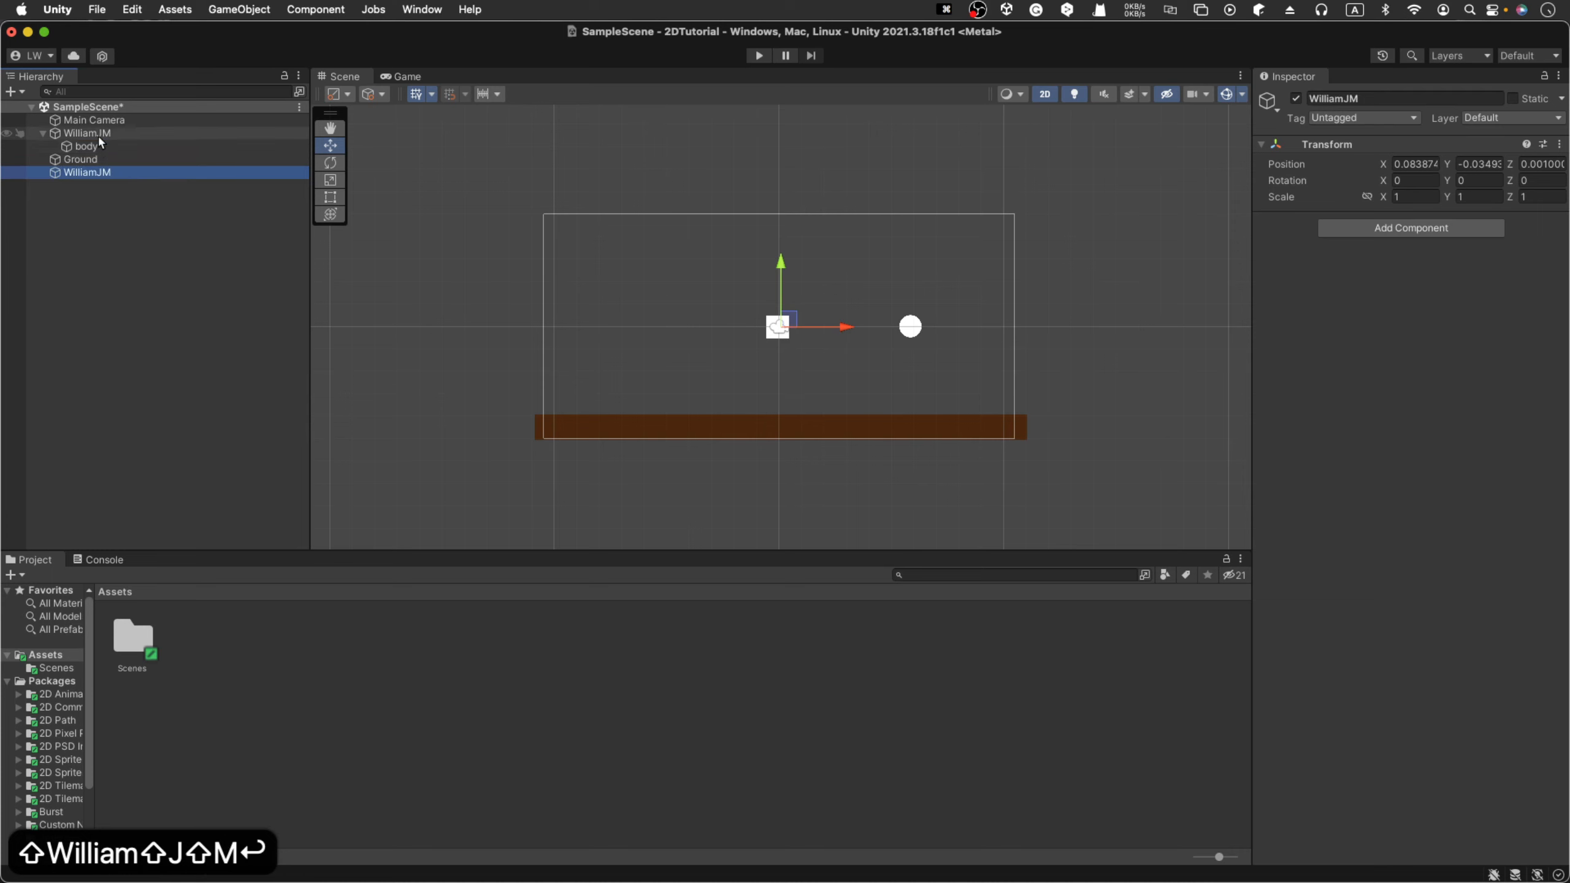
left_click(109, 135)
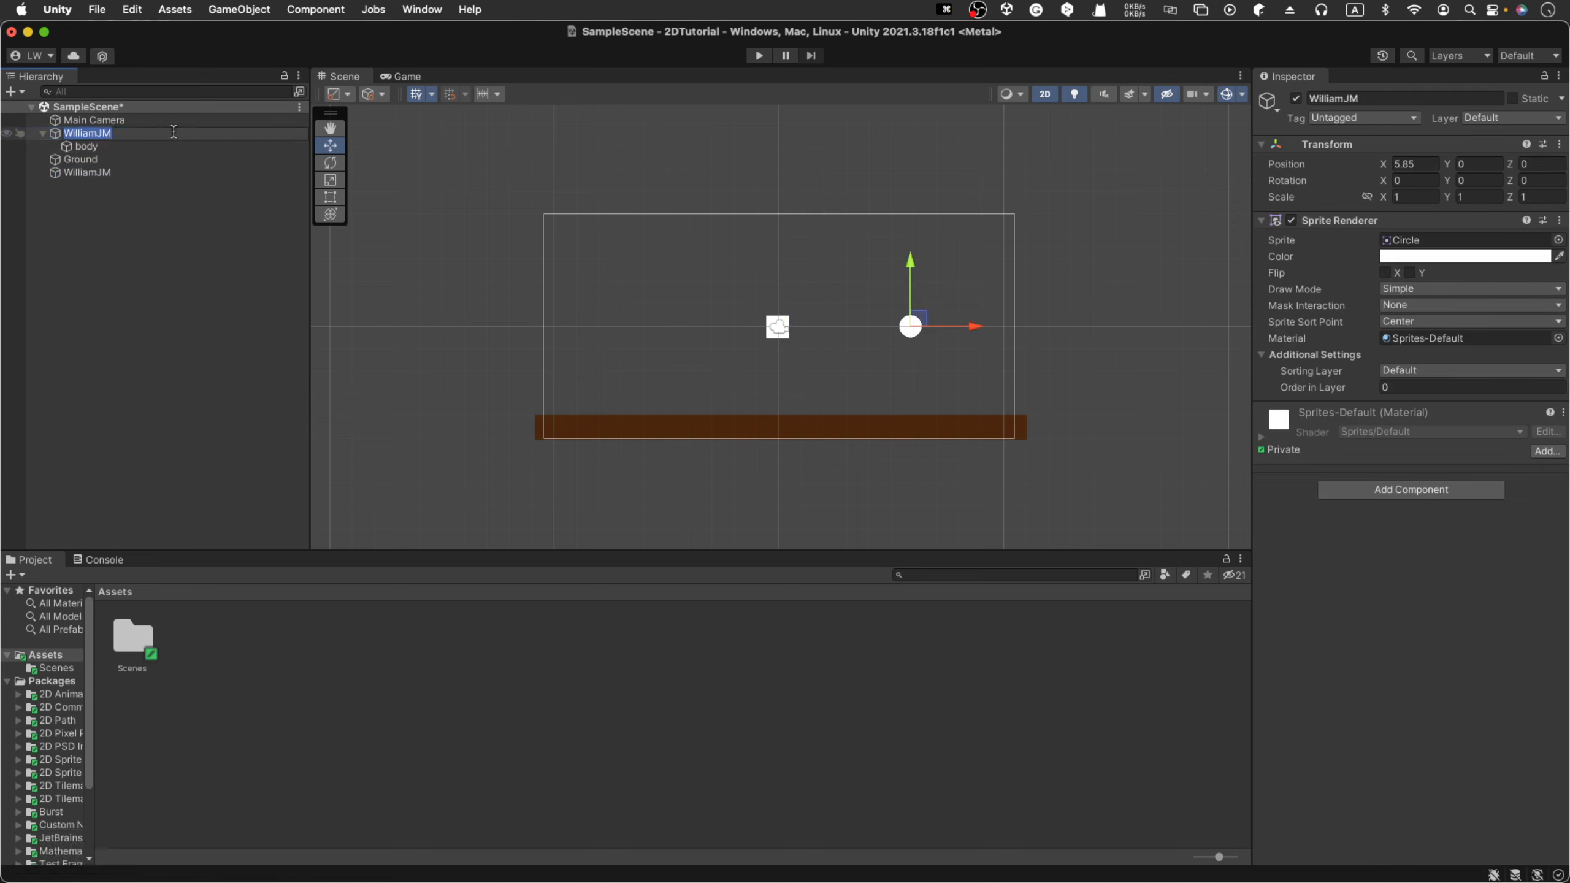
type("Head")
key("Return")
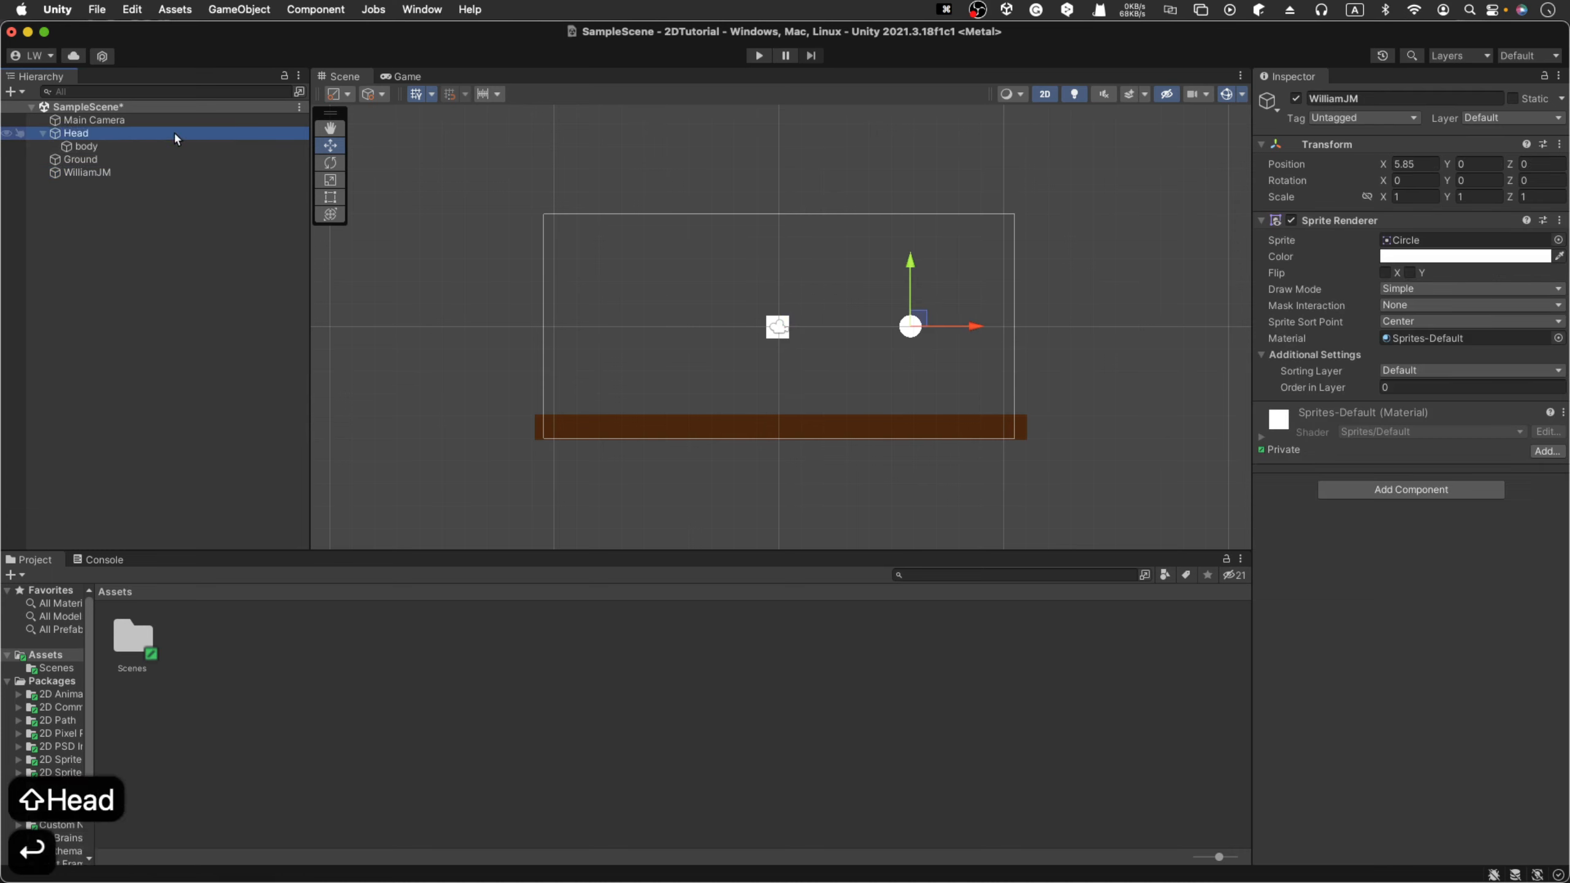
left_click(105, 146)
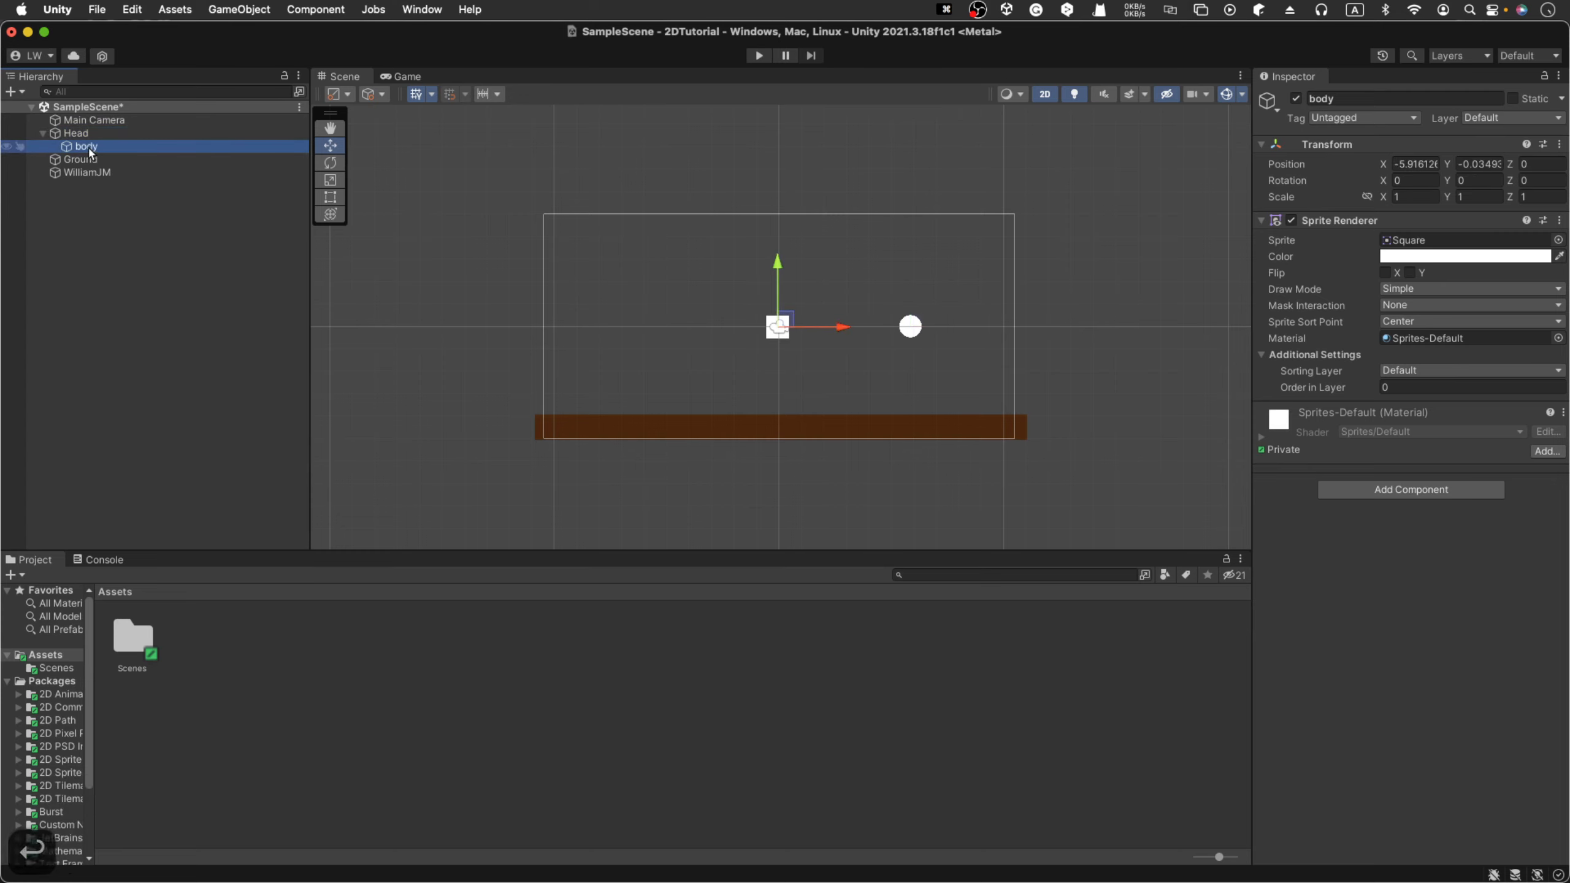
key("Return")
type("Body")
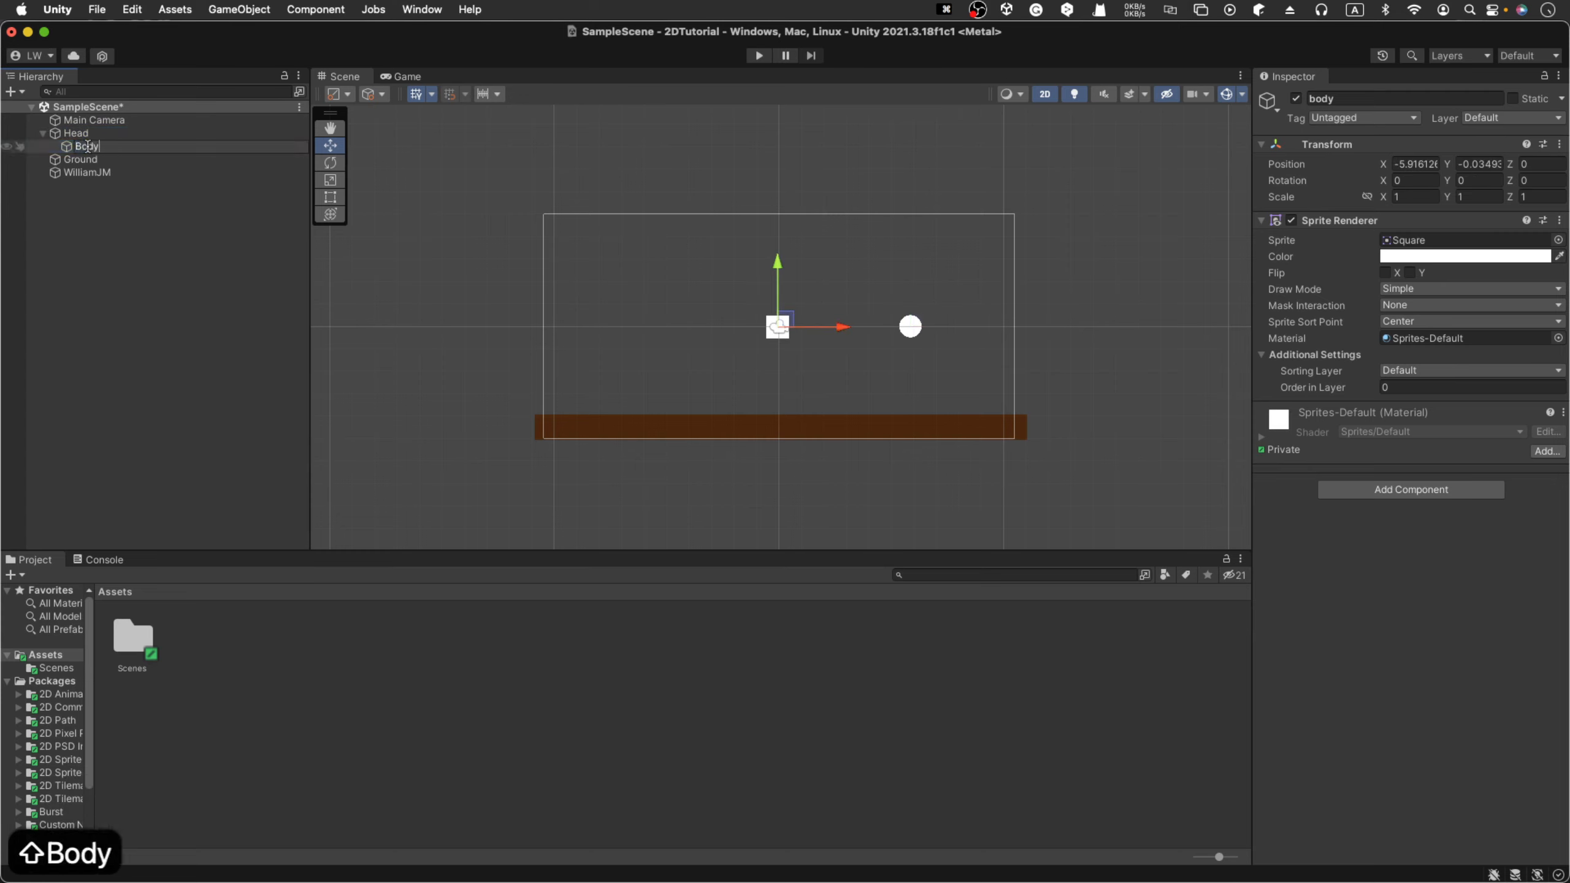
left_click(158, 333)
- Make Head and Body separate children of the empty character object and check each one's selection
mouse_move(87, 149)
left_mouse_down()
mouse_move(88, 173)
mouse_move(81, 159)
left_mouse_up()
left_click(81, 125)
left_click(76, 131)
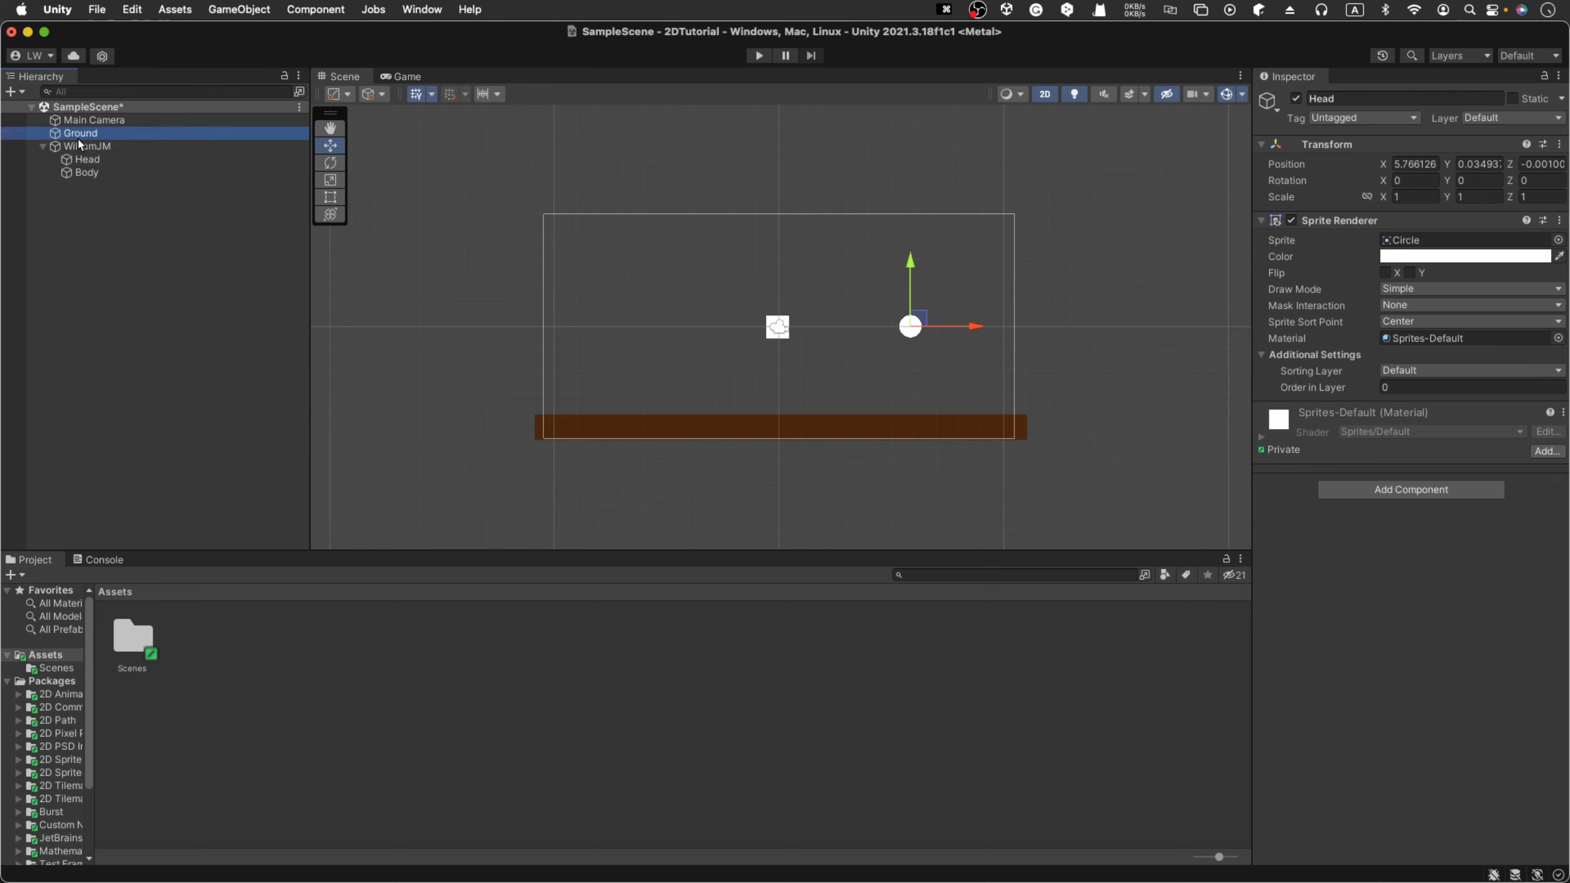
left_click(80, 146)
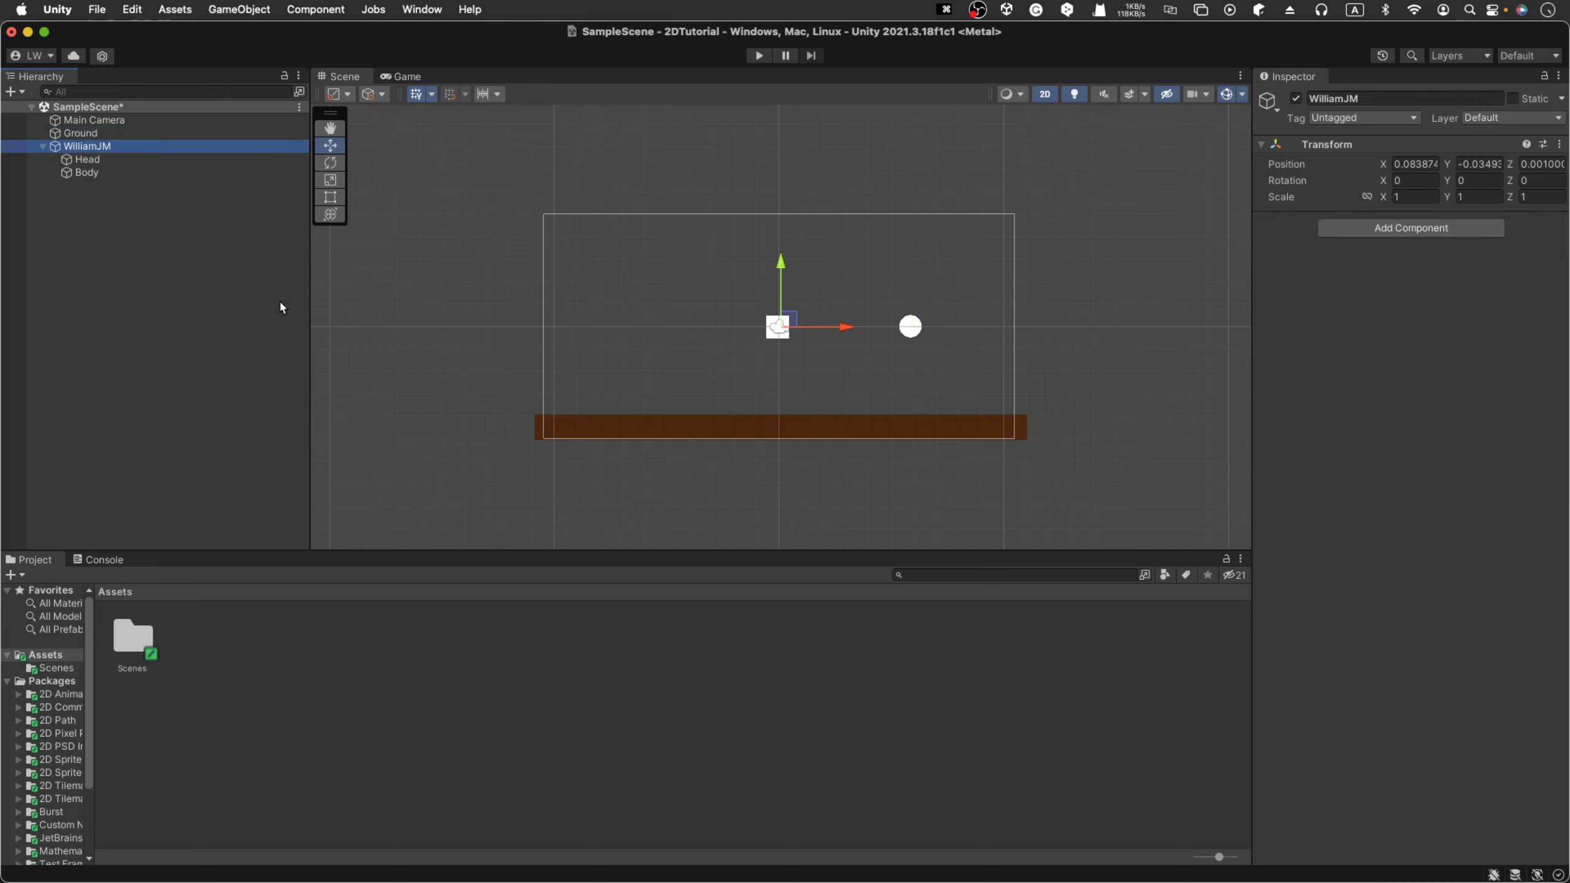
left_click(94, 160)
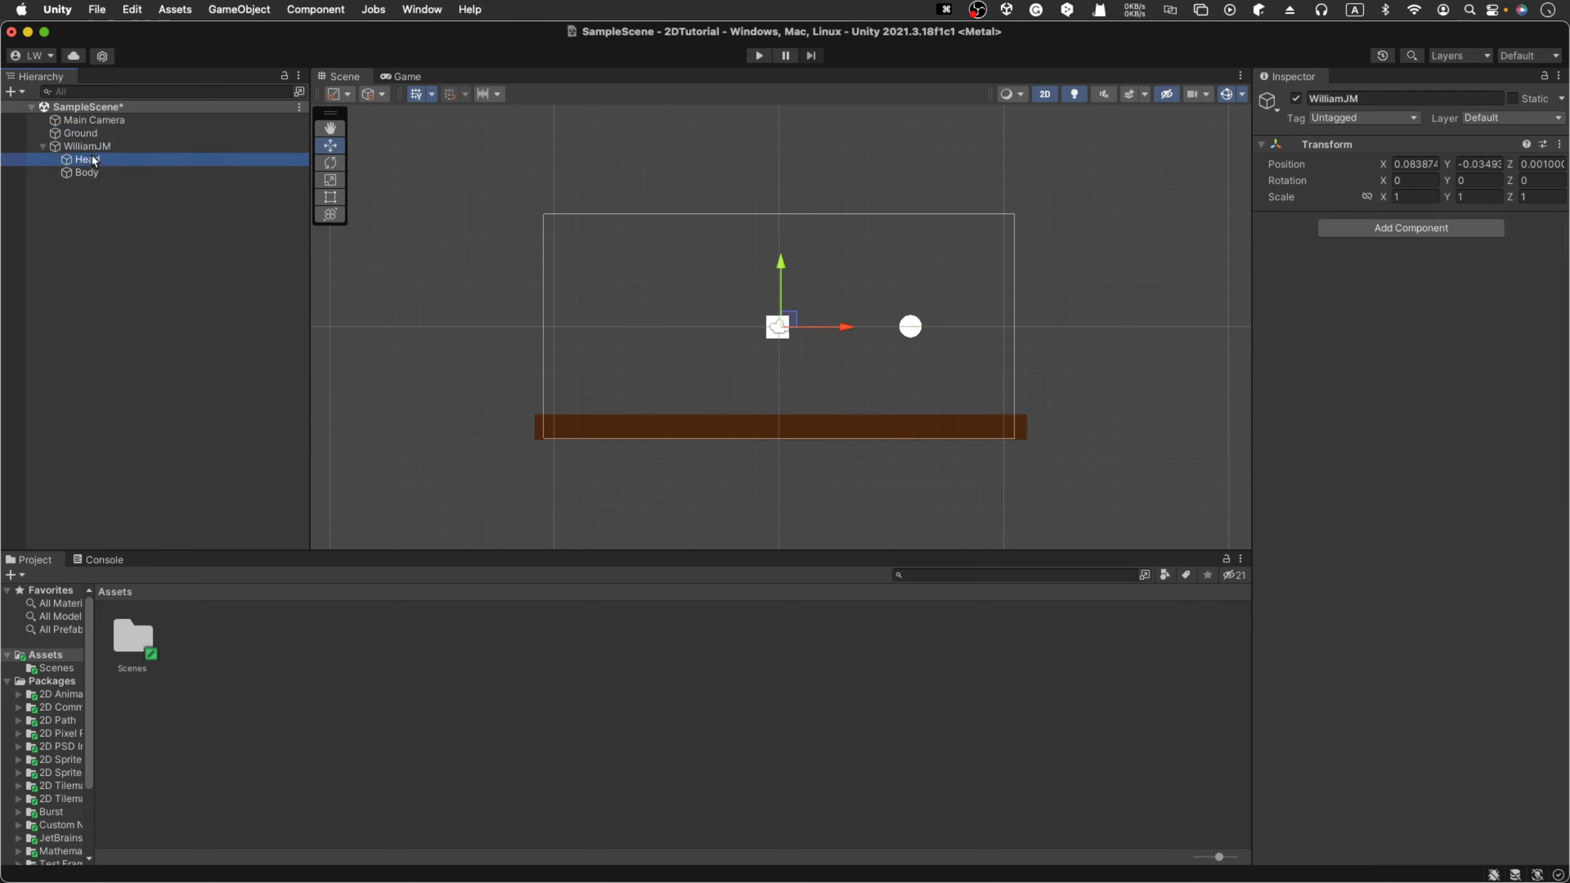
left_click(93, 171)
left_click(94, 161)
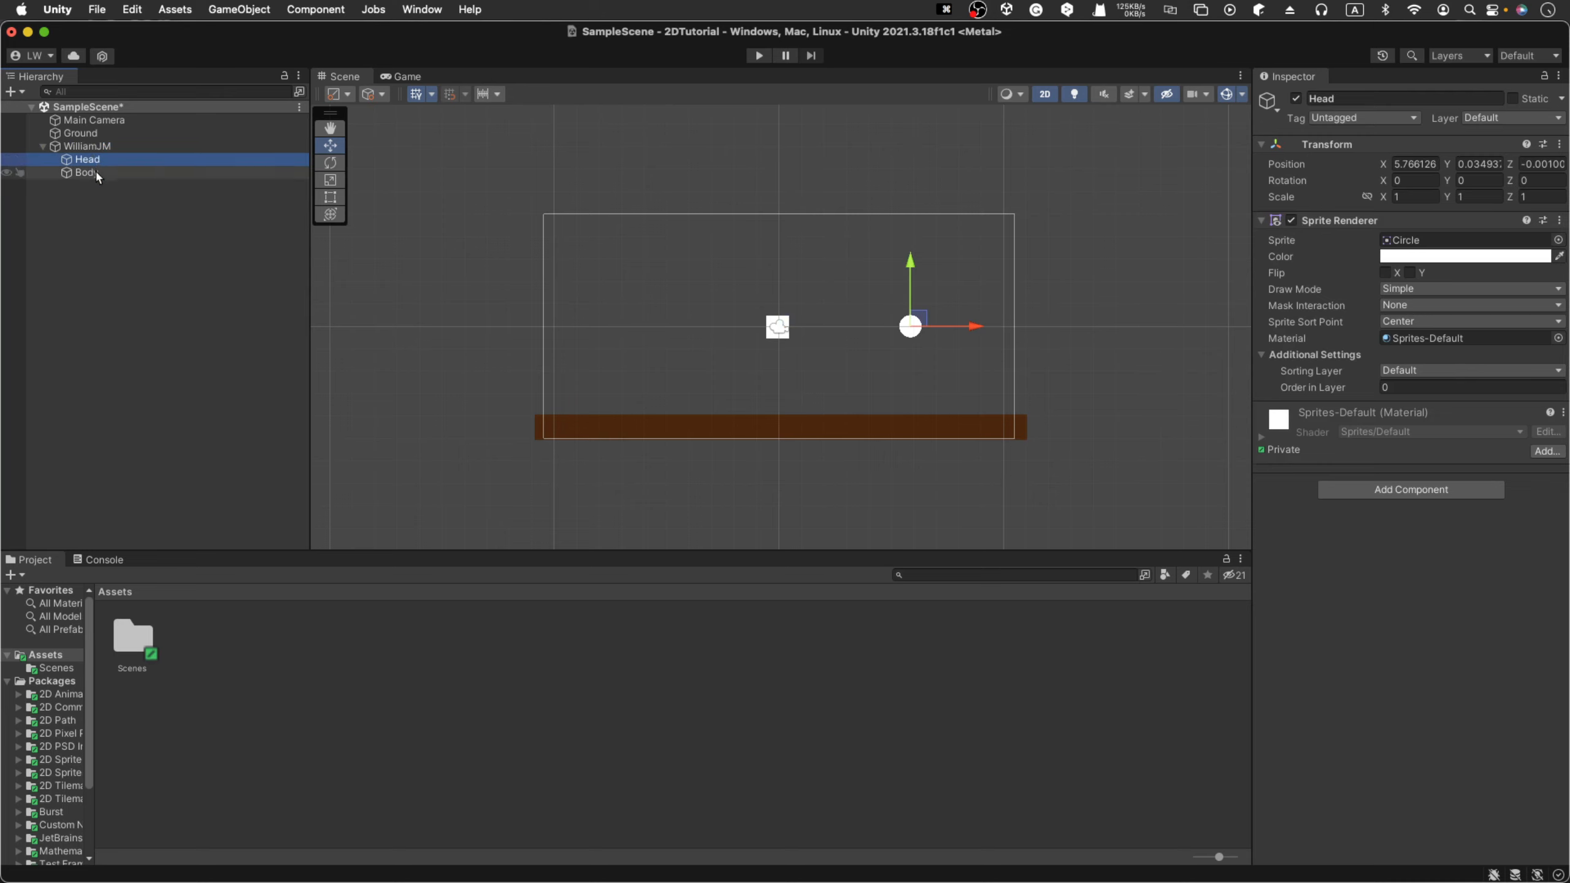
- Move the Body square beneath the Head circle, to a position of X 5.78 and Y -1.06
left_click(97, 173)
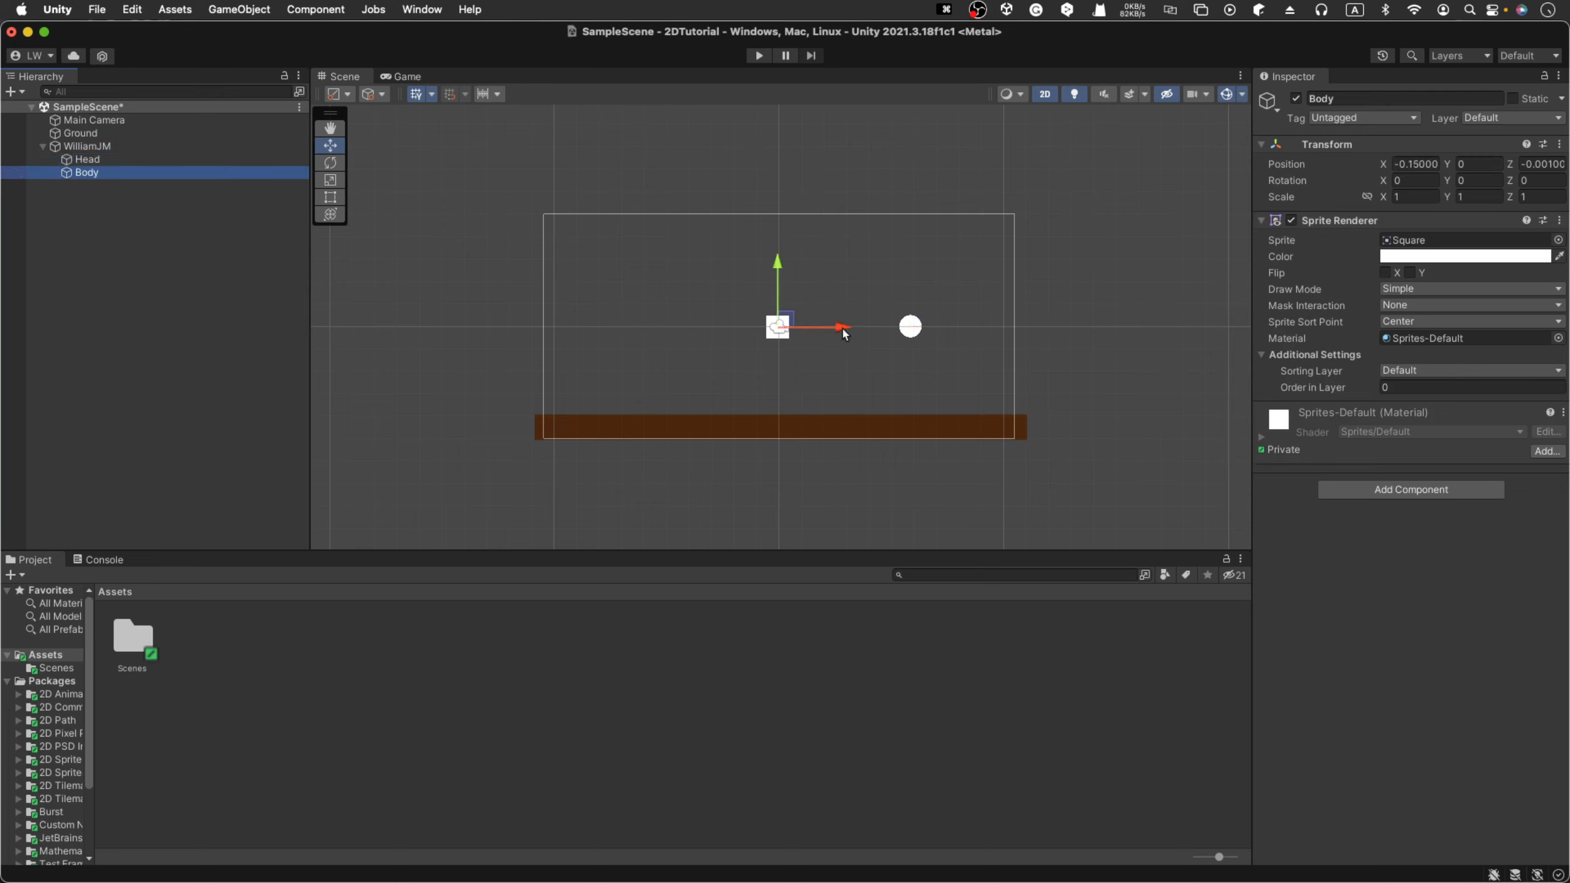
left_click_drag(842, 327, 975, 355)
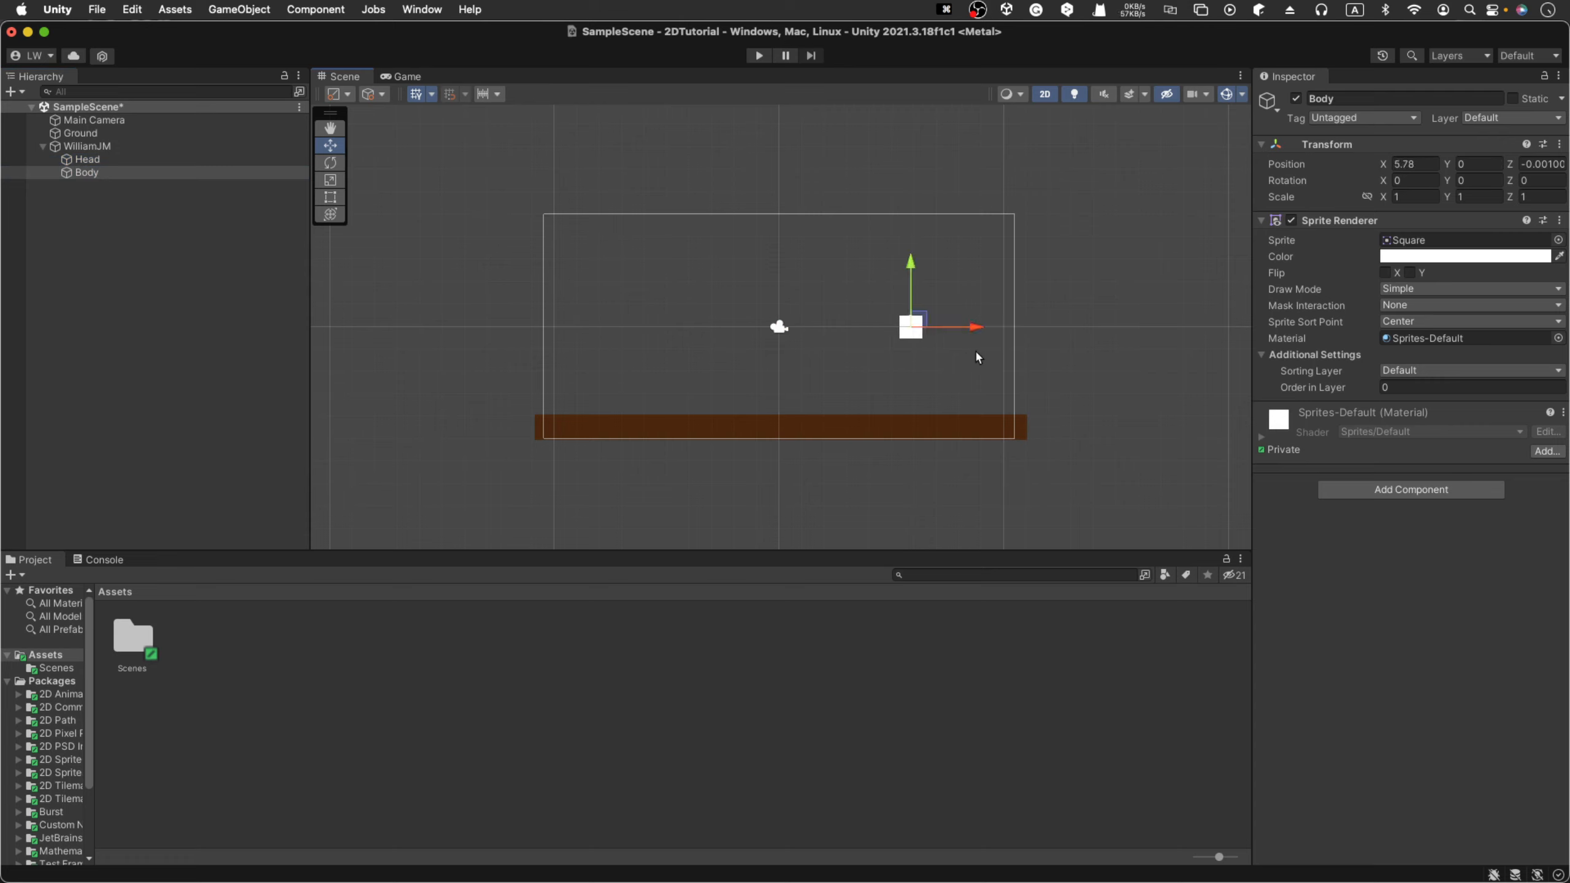
left_click_drag(916, 268, 915, 292)
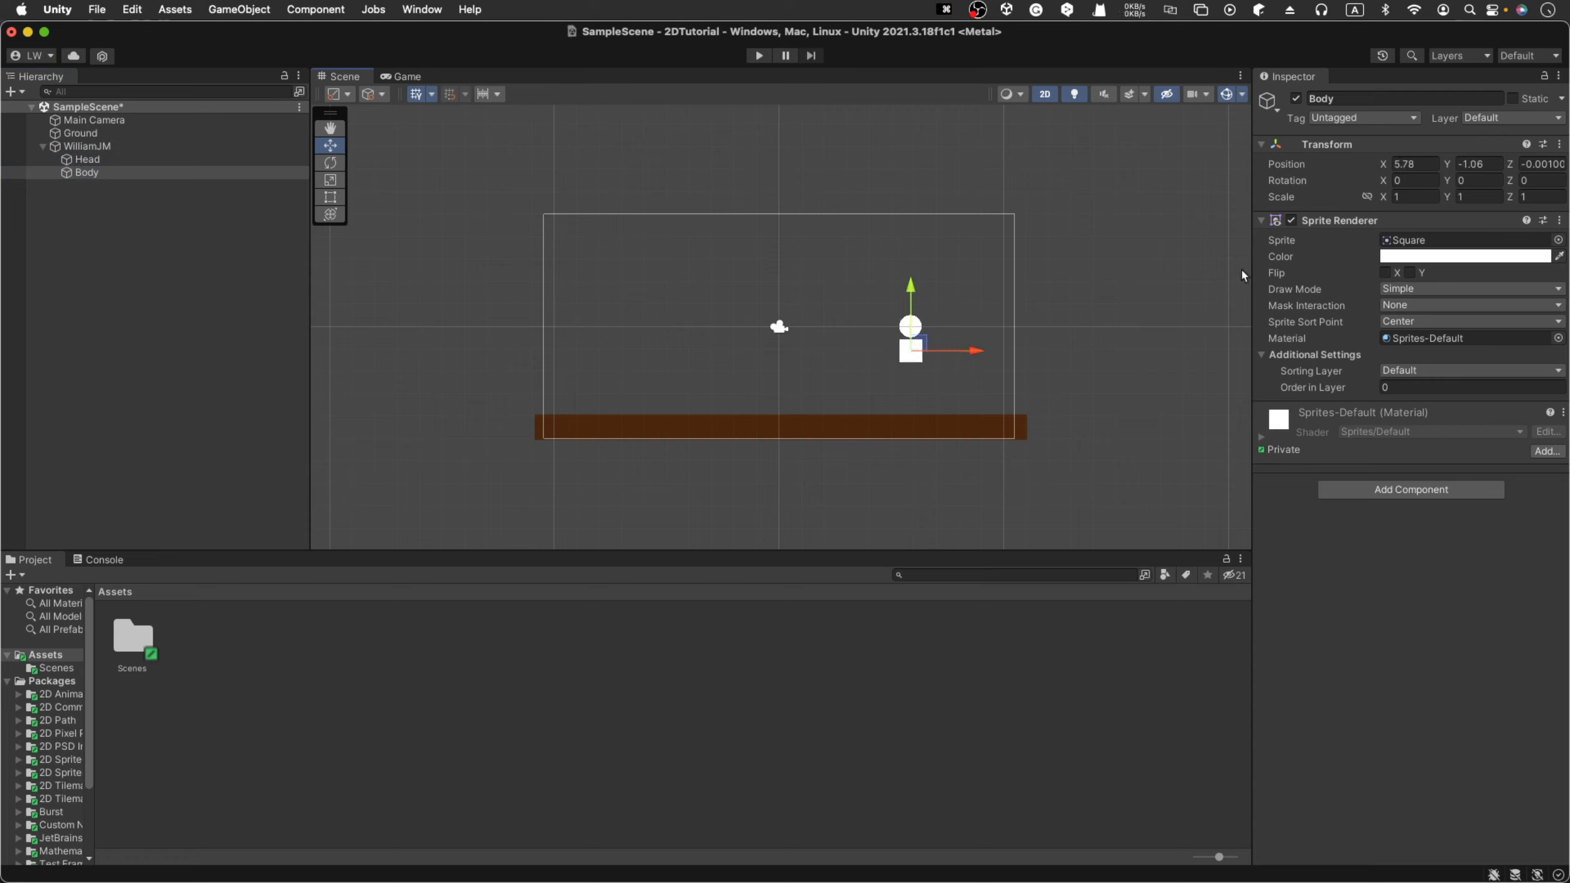
- Reshape Body into a narrow torso with scale X 0.6 and Y 2.34, placed at a Y position of -1.71
left_click(1448, 197)
left_click_drag(1448, 197, 1511, 205)
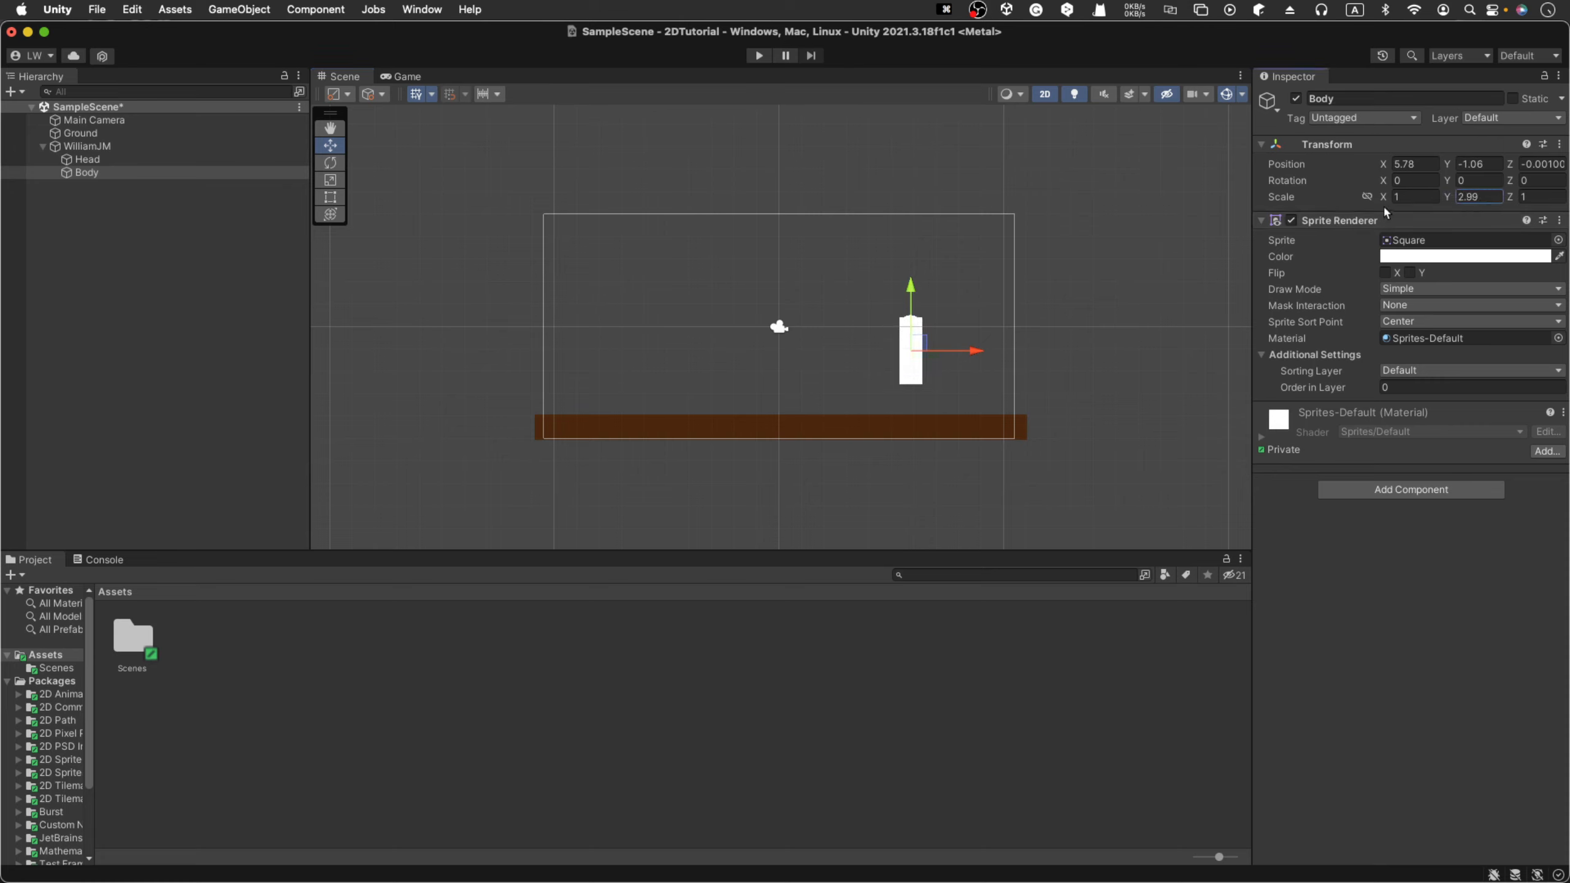
left_click_drag(921, 294, 920, 316)
left_click_drag(1449, 198, 1430, 198)
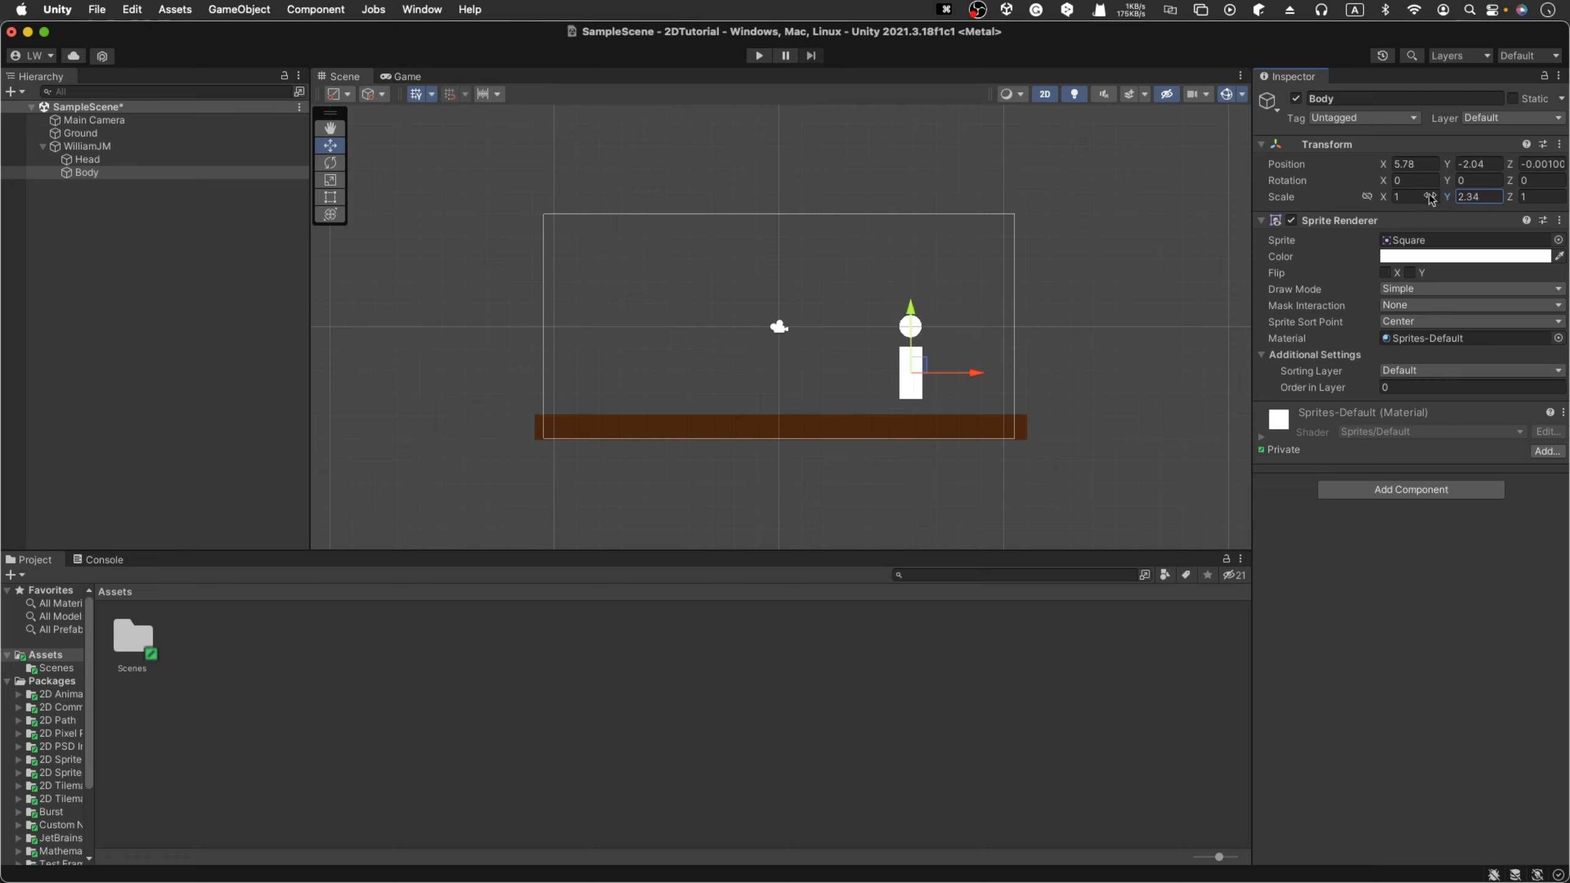
left_click_drag(912, 313, 915, 307)
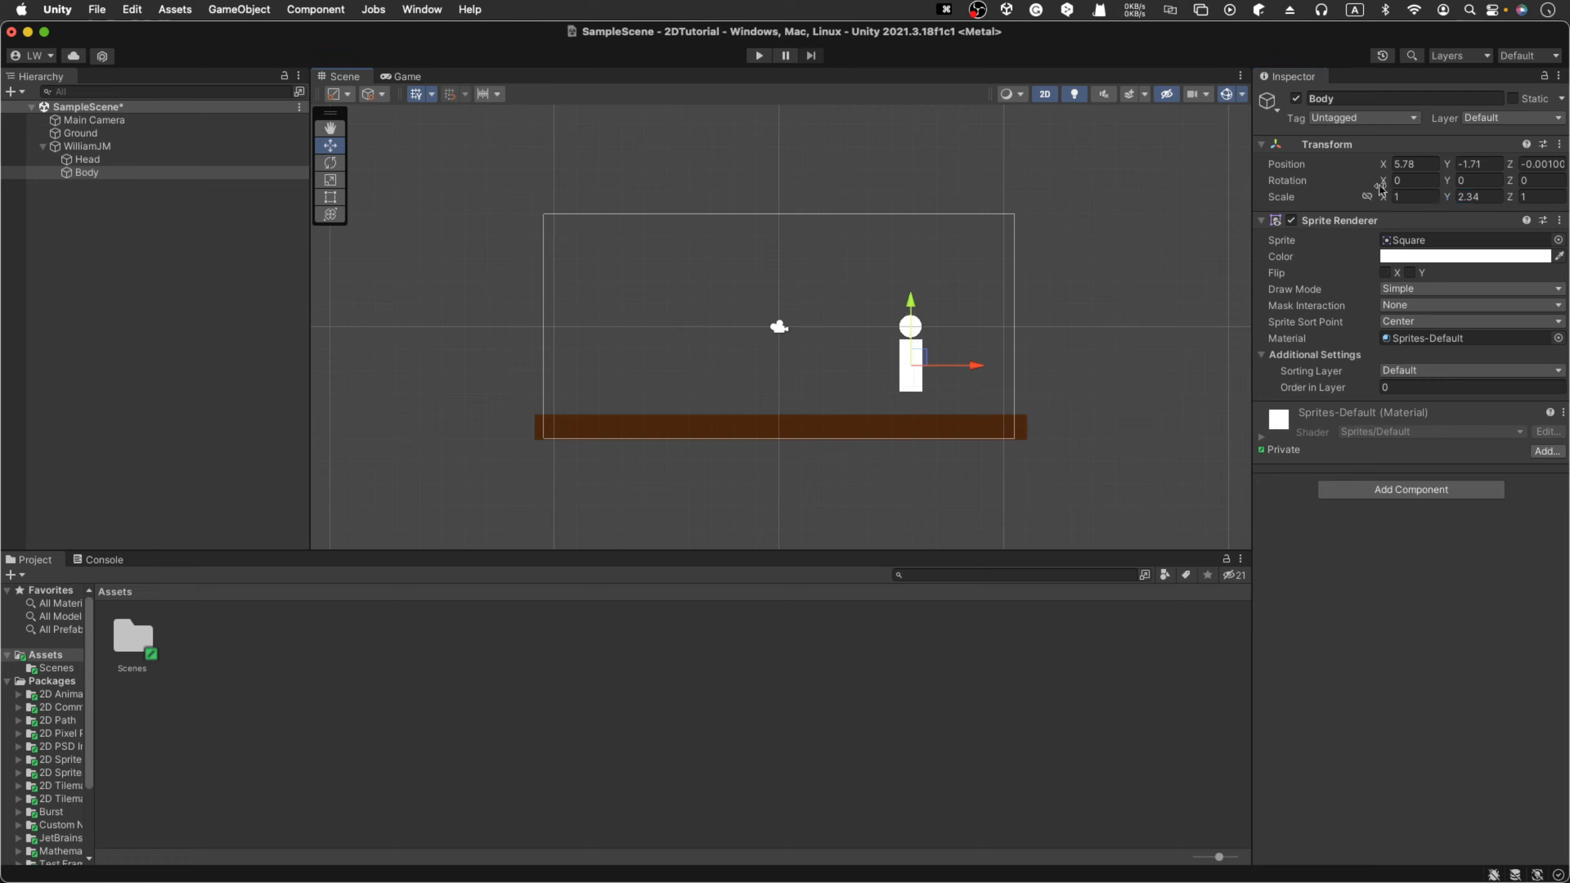
left_click_drag(1387, 198, 1382, 202)
- Duplicate Body and move the copy horizontally beside the torso to an X position of 4.29
left_click(90, 177)
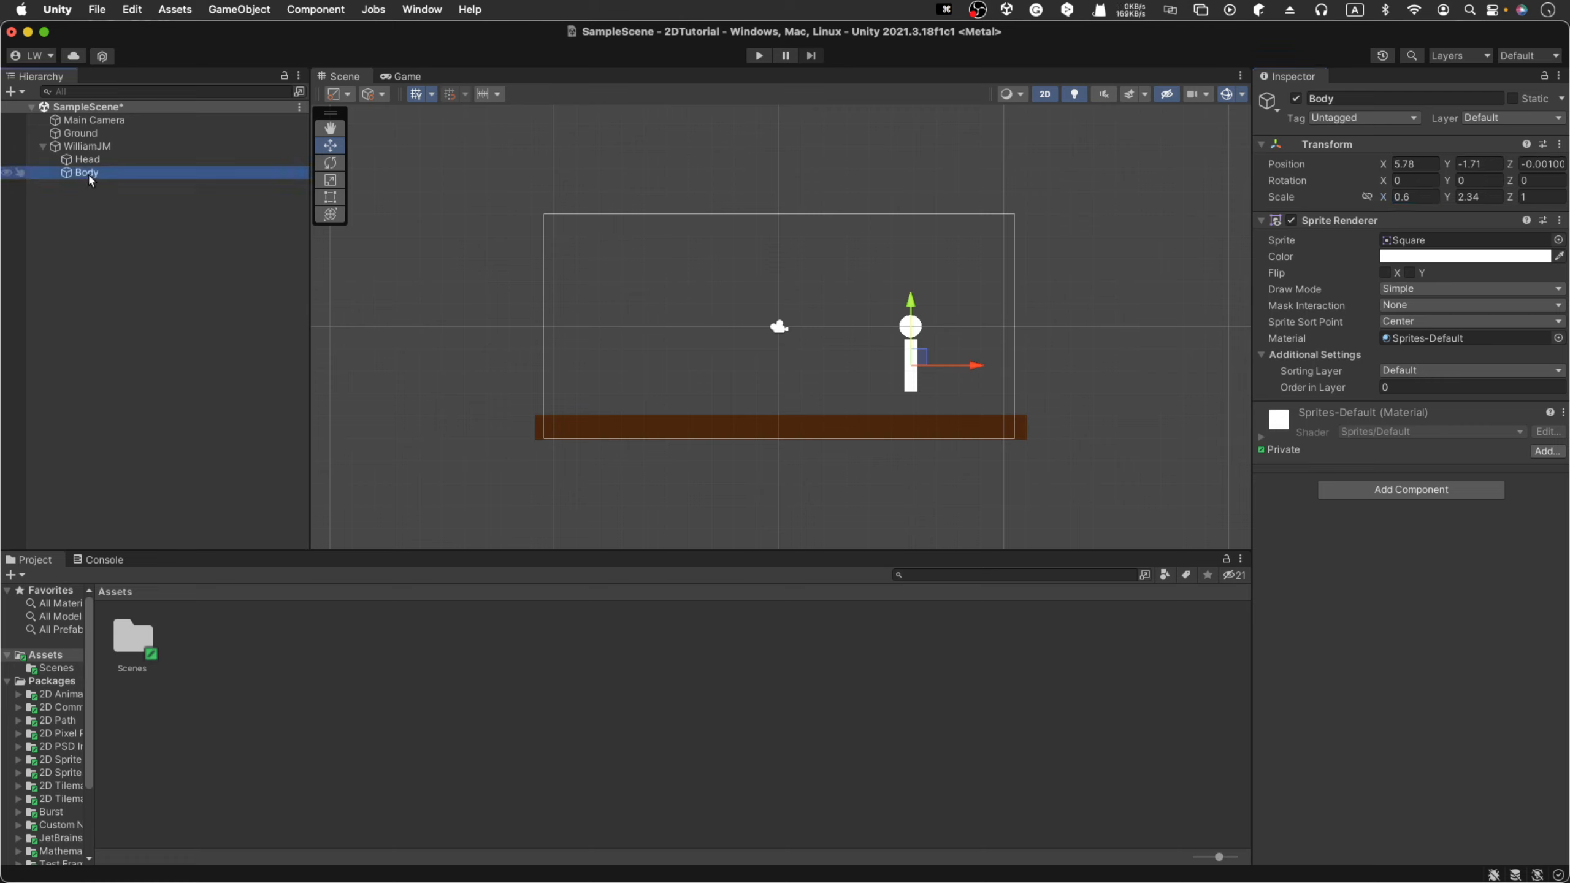
key("super+d")
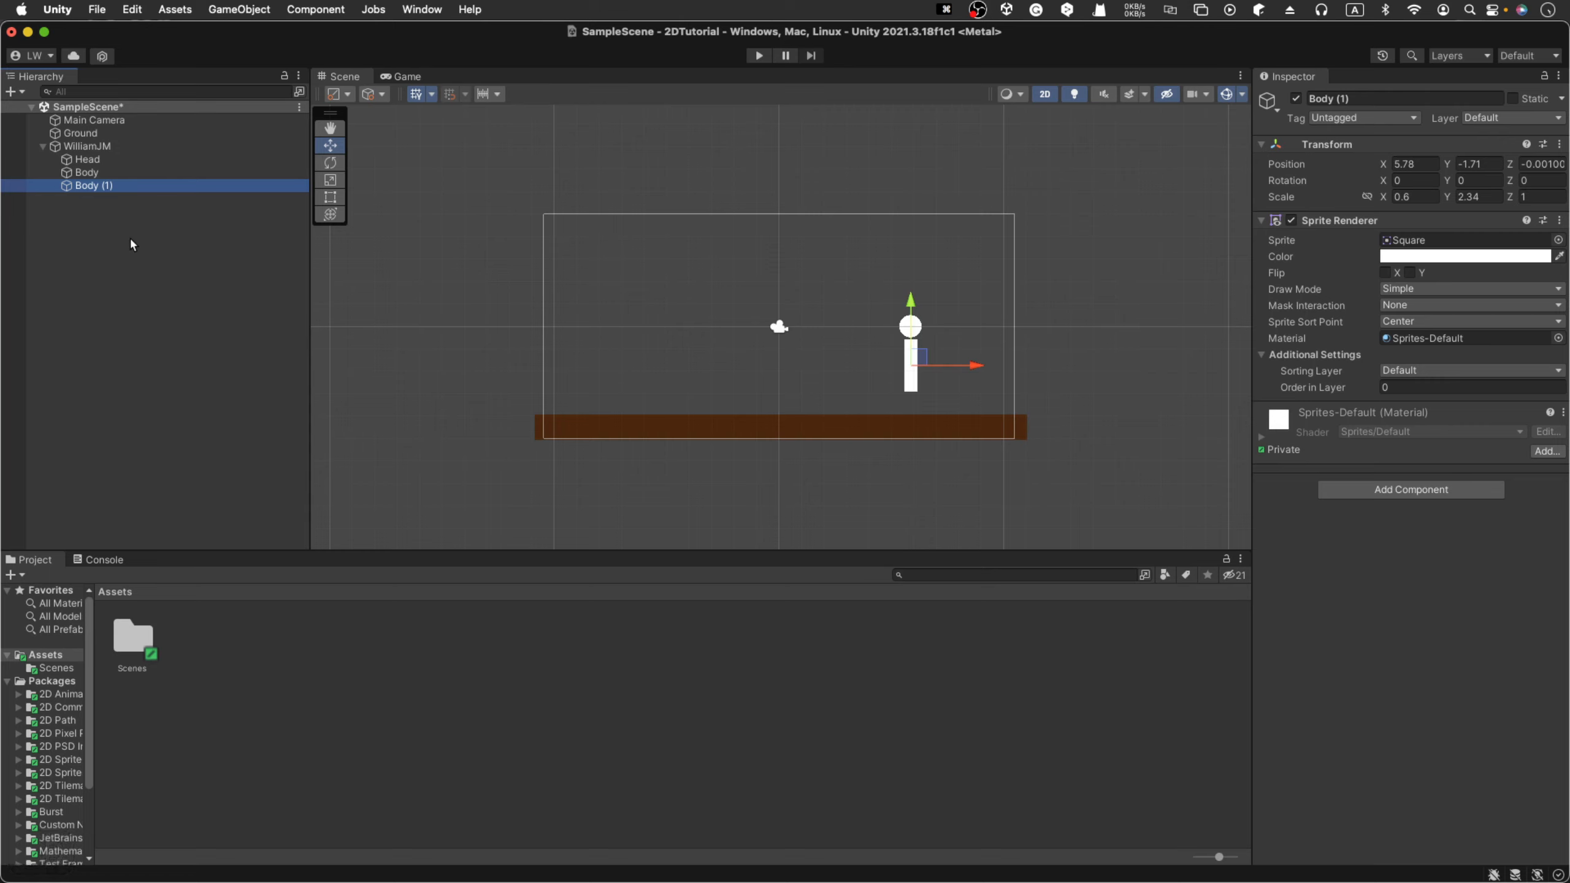
left_click(855, 381)
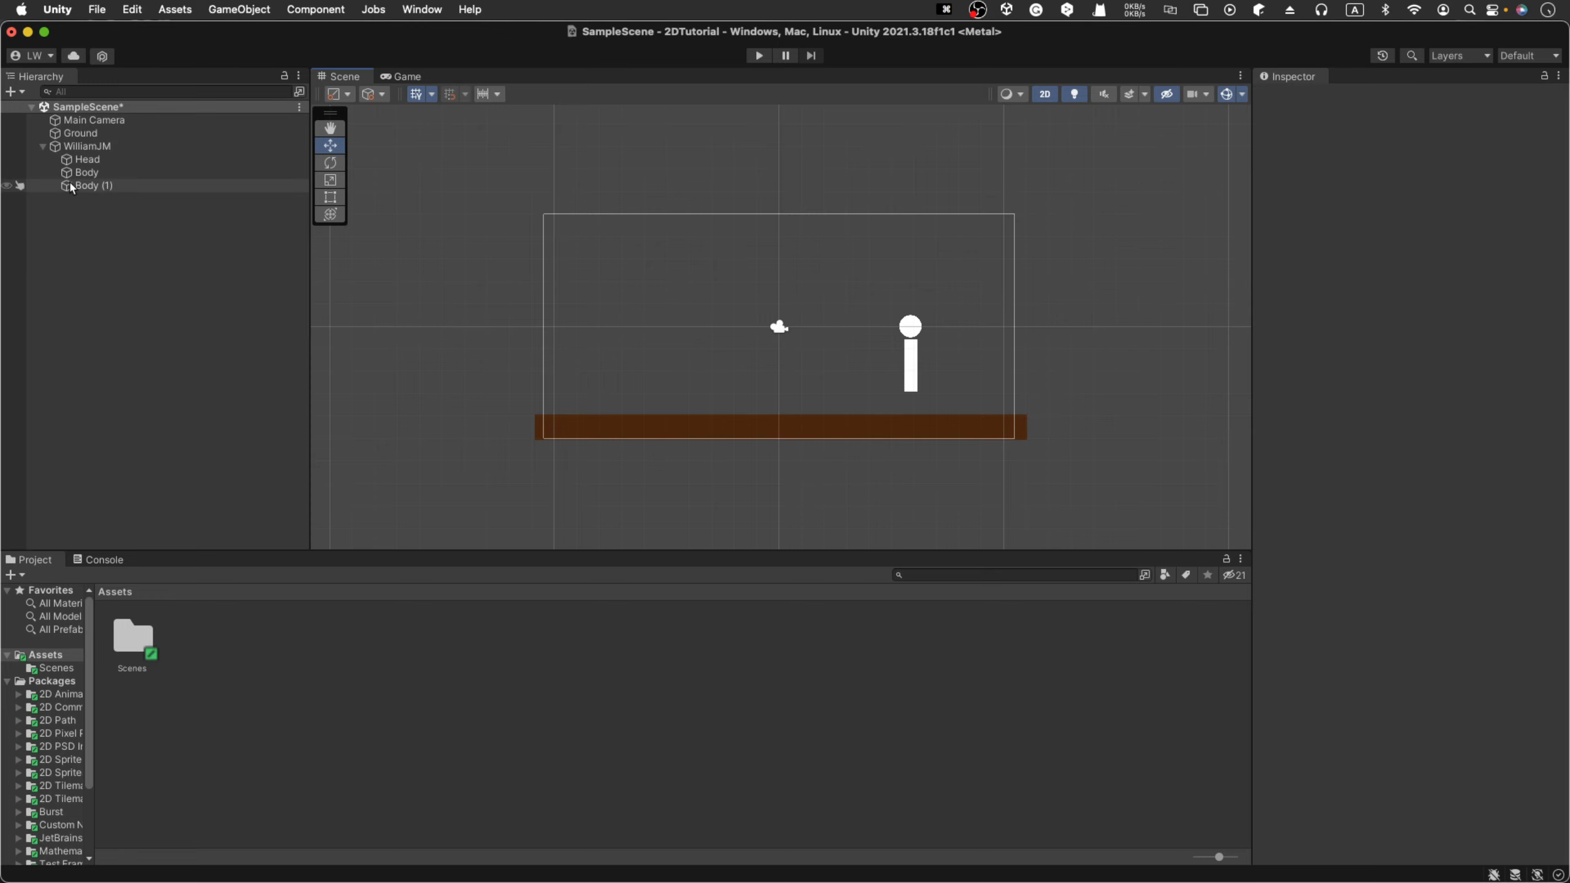
left_click(142, 186)
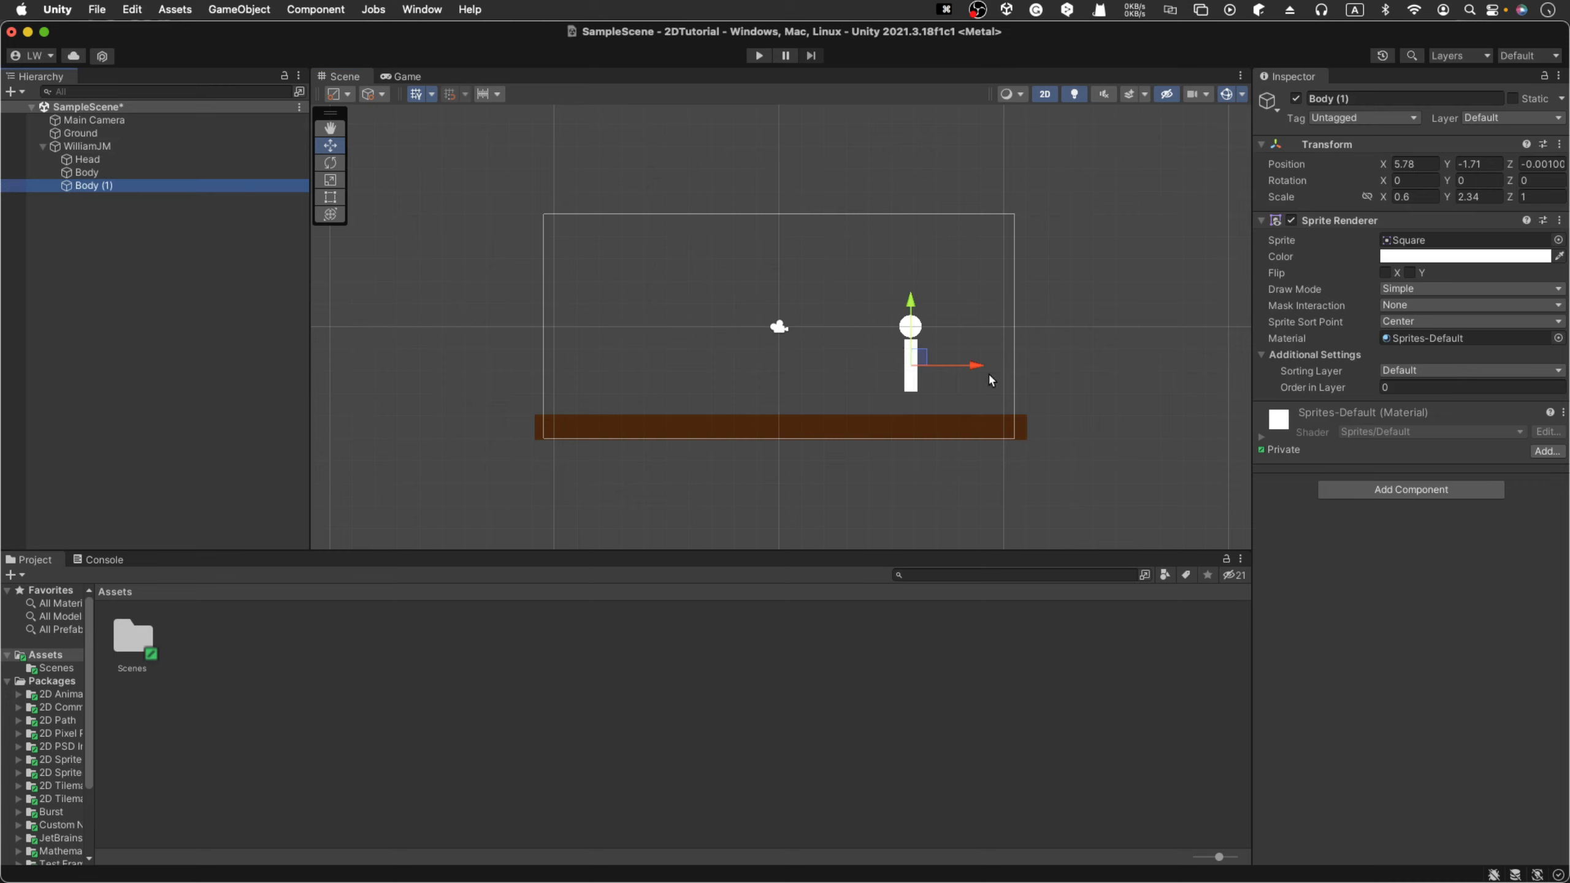
left_click_drag(976, 368, 945, 374)
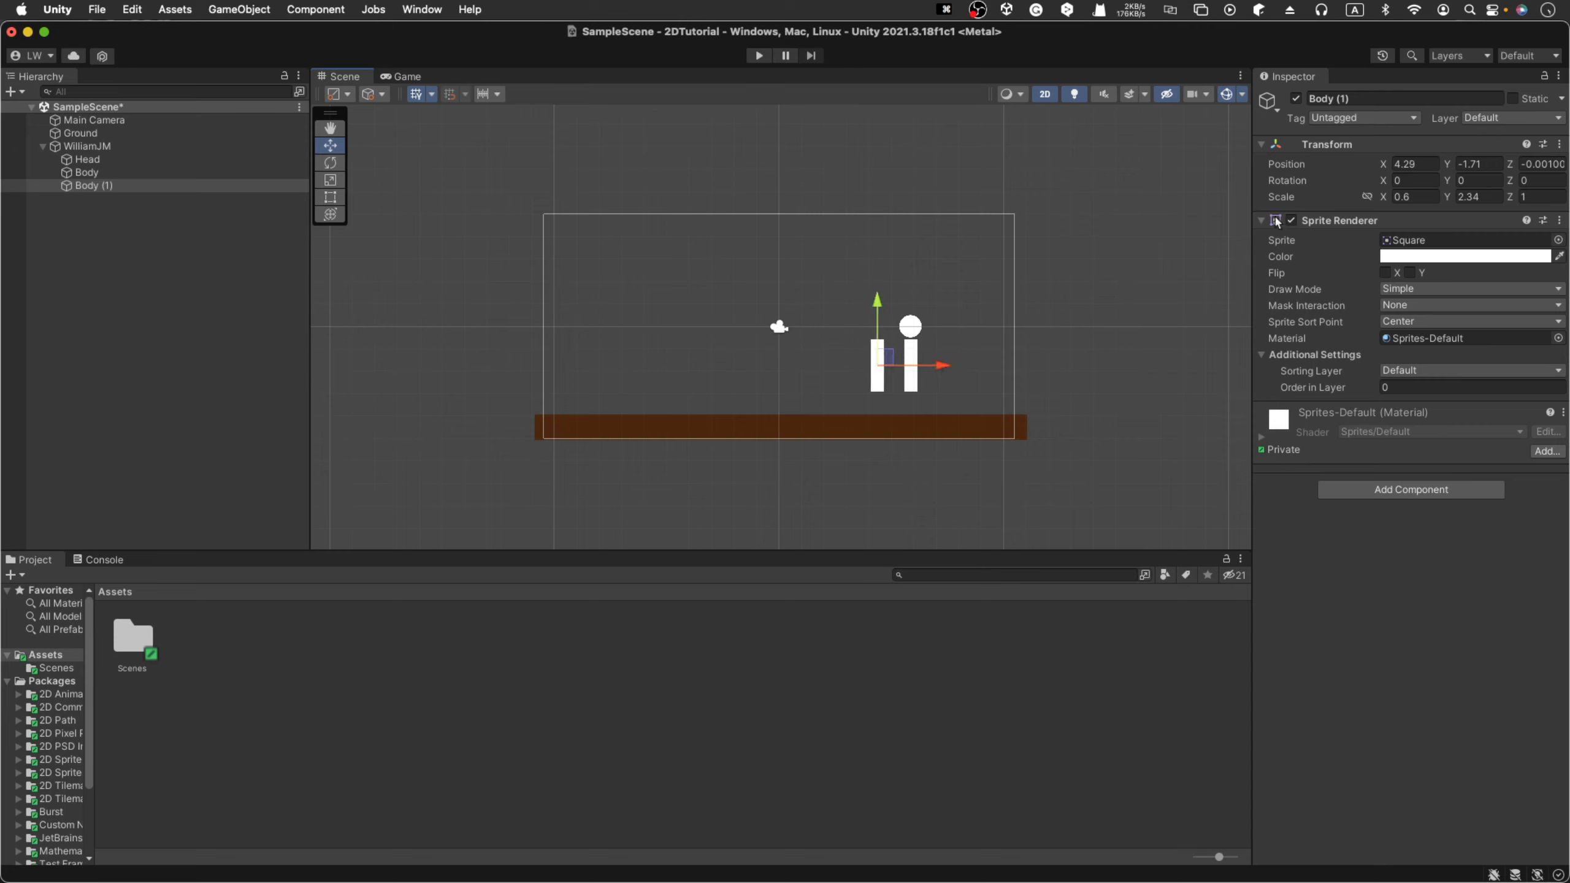
- Scale the Body copy to X 0.27 and Y 1.8 and frame it in the scene view
left_click_drag(1443, 198, 1368, 198)
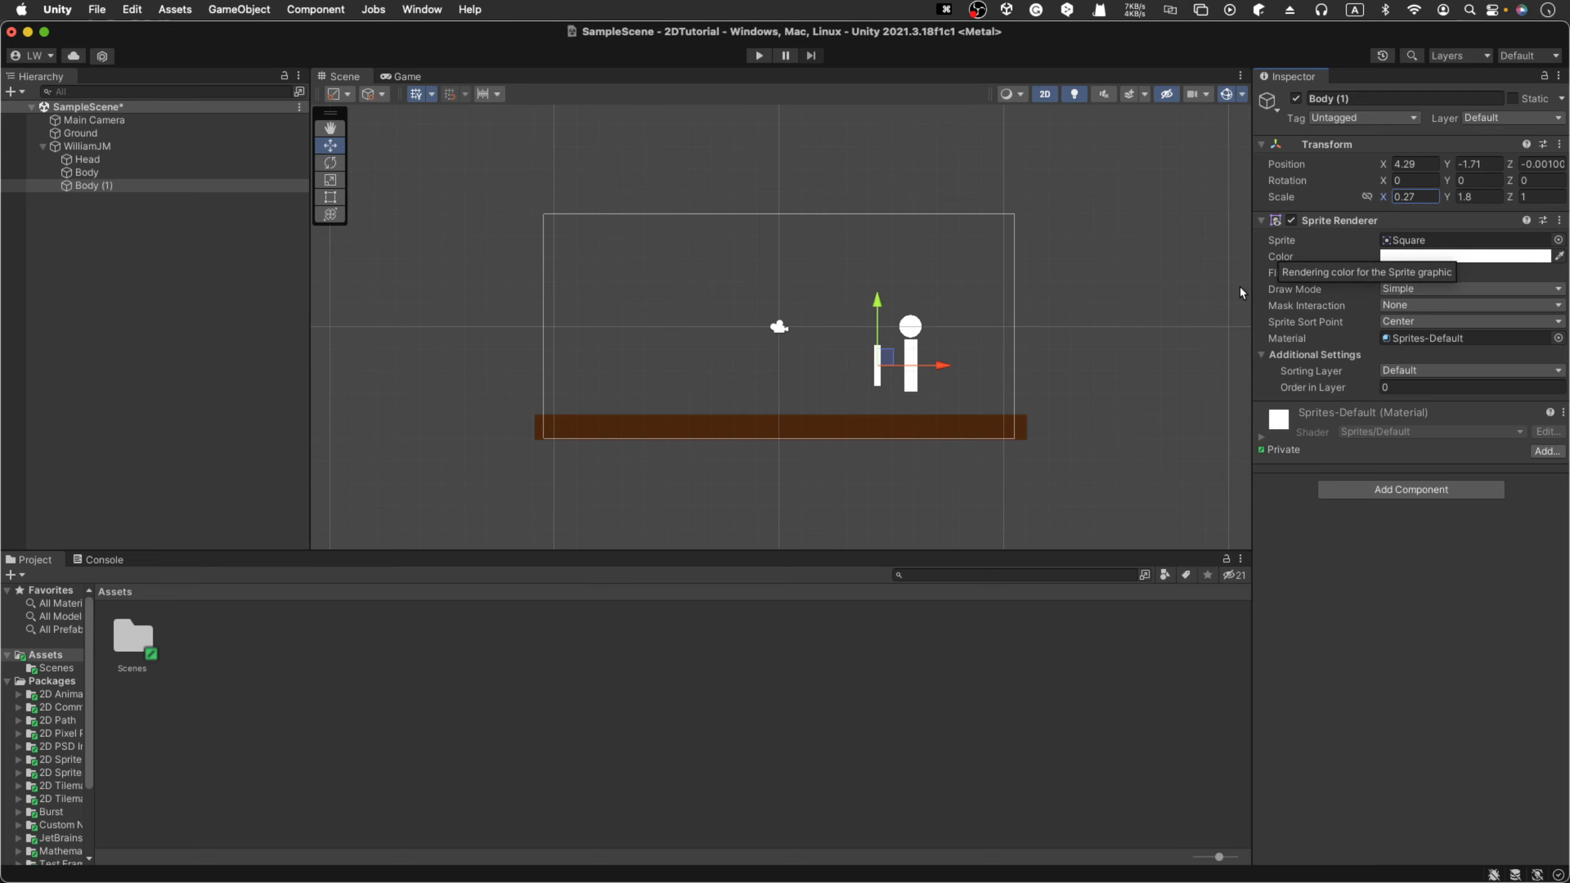
double_click(92, 187)
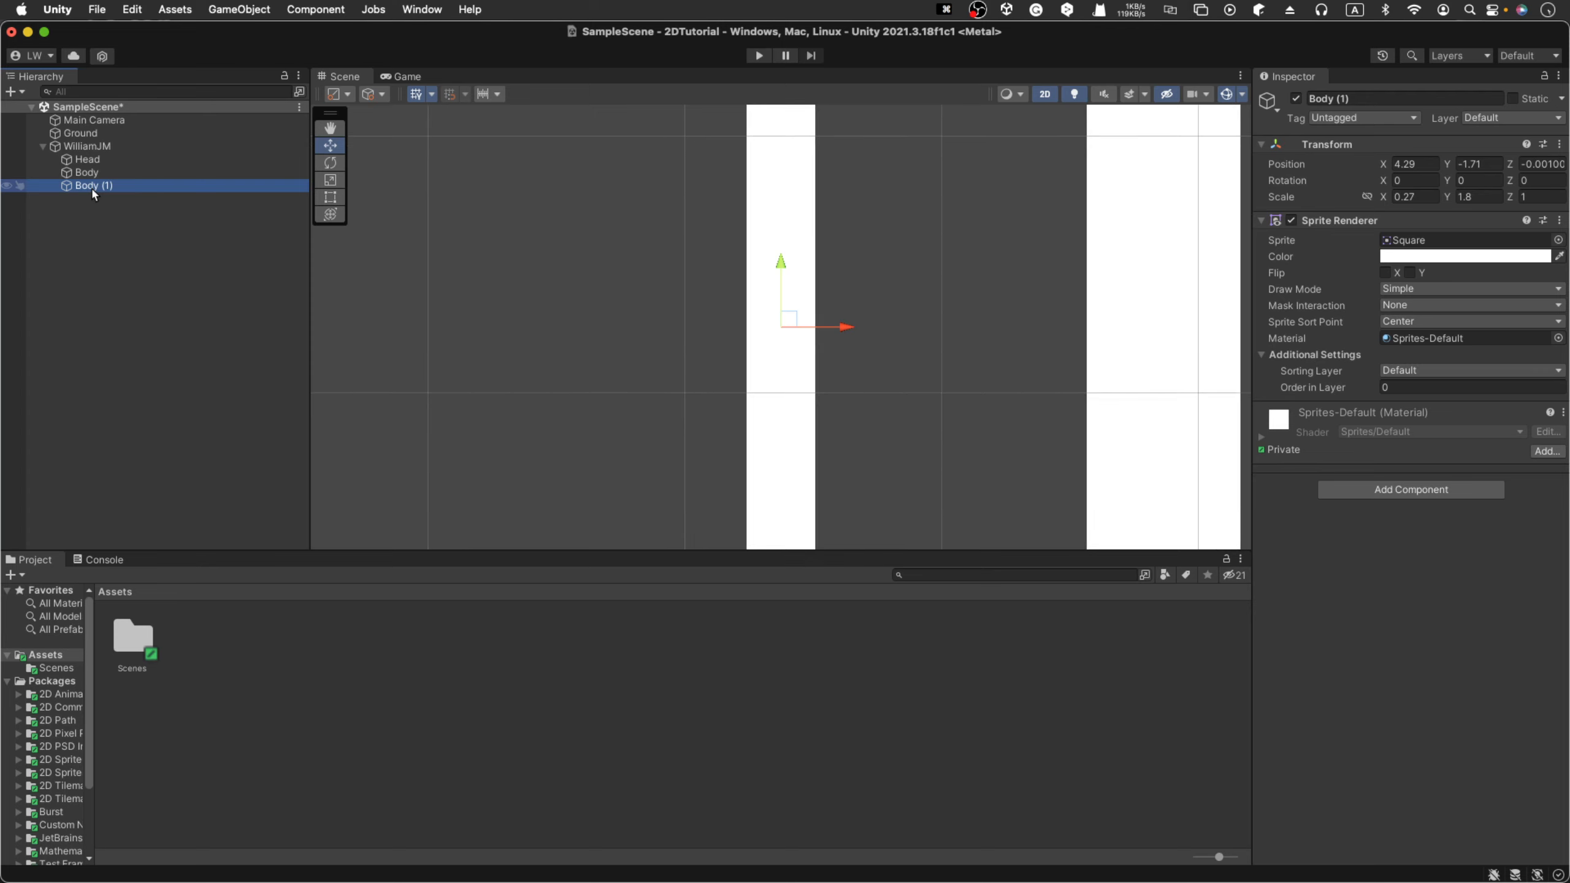
right_click(92, 187)
key("Escape")
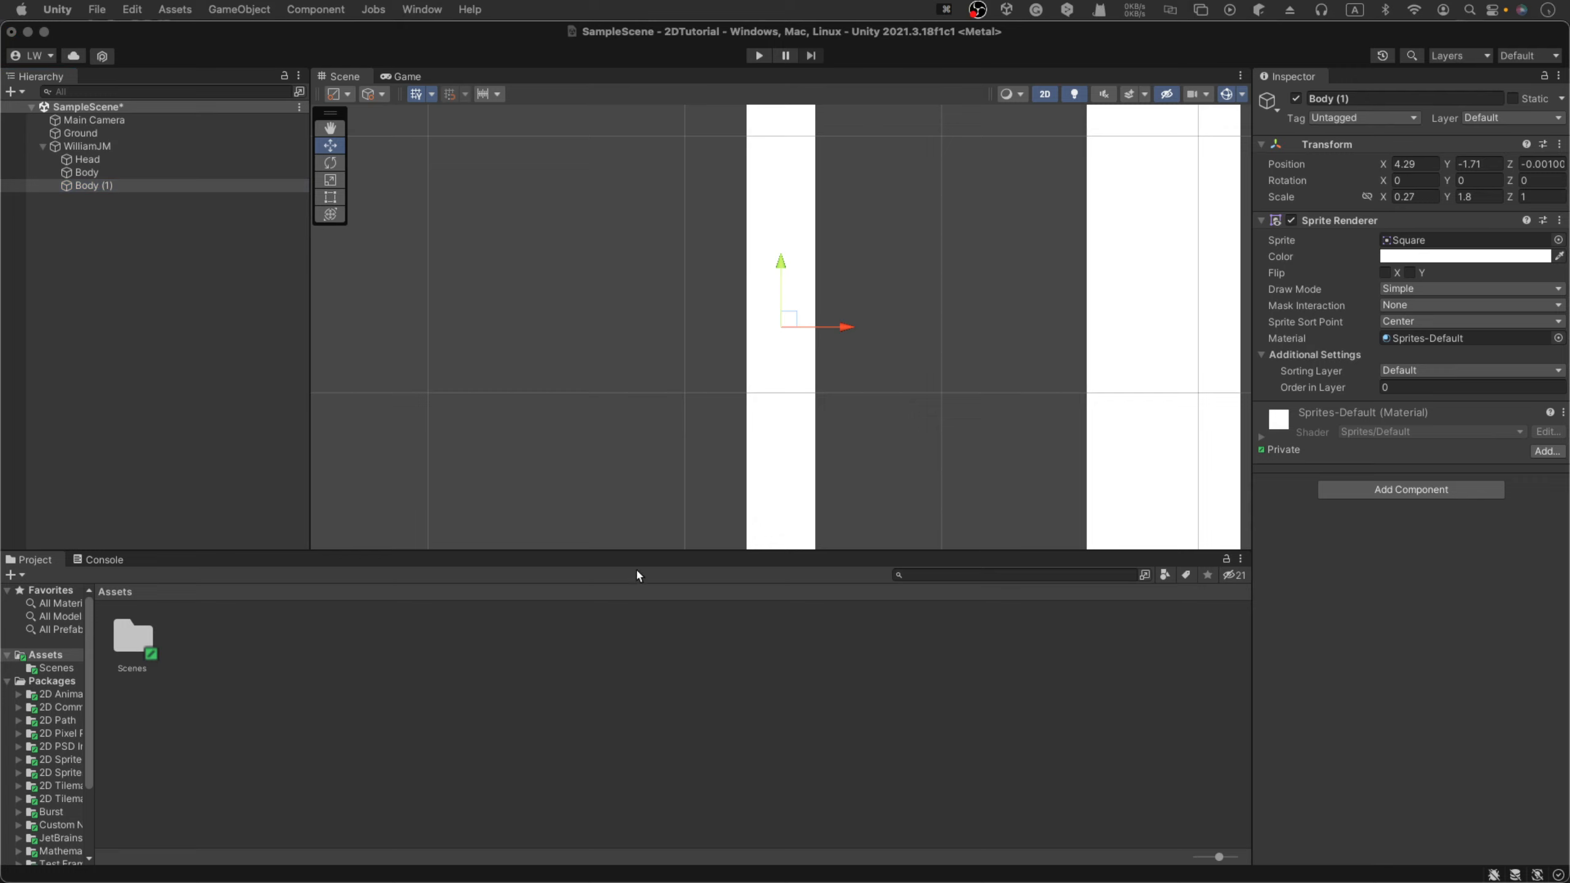
- Narrow the Body copy beside the torso to a scale X of 0.18
scroll(701, 307, "up", 5)
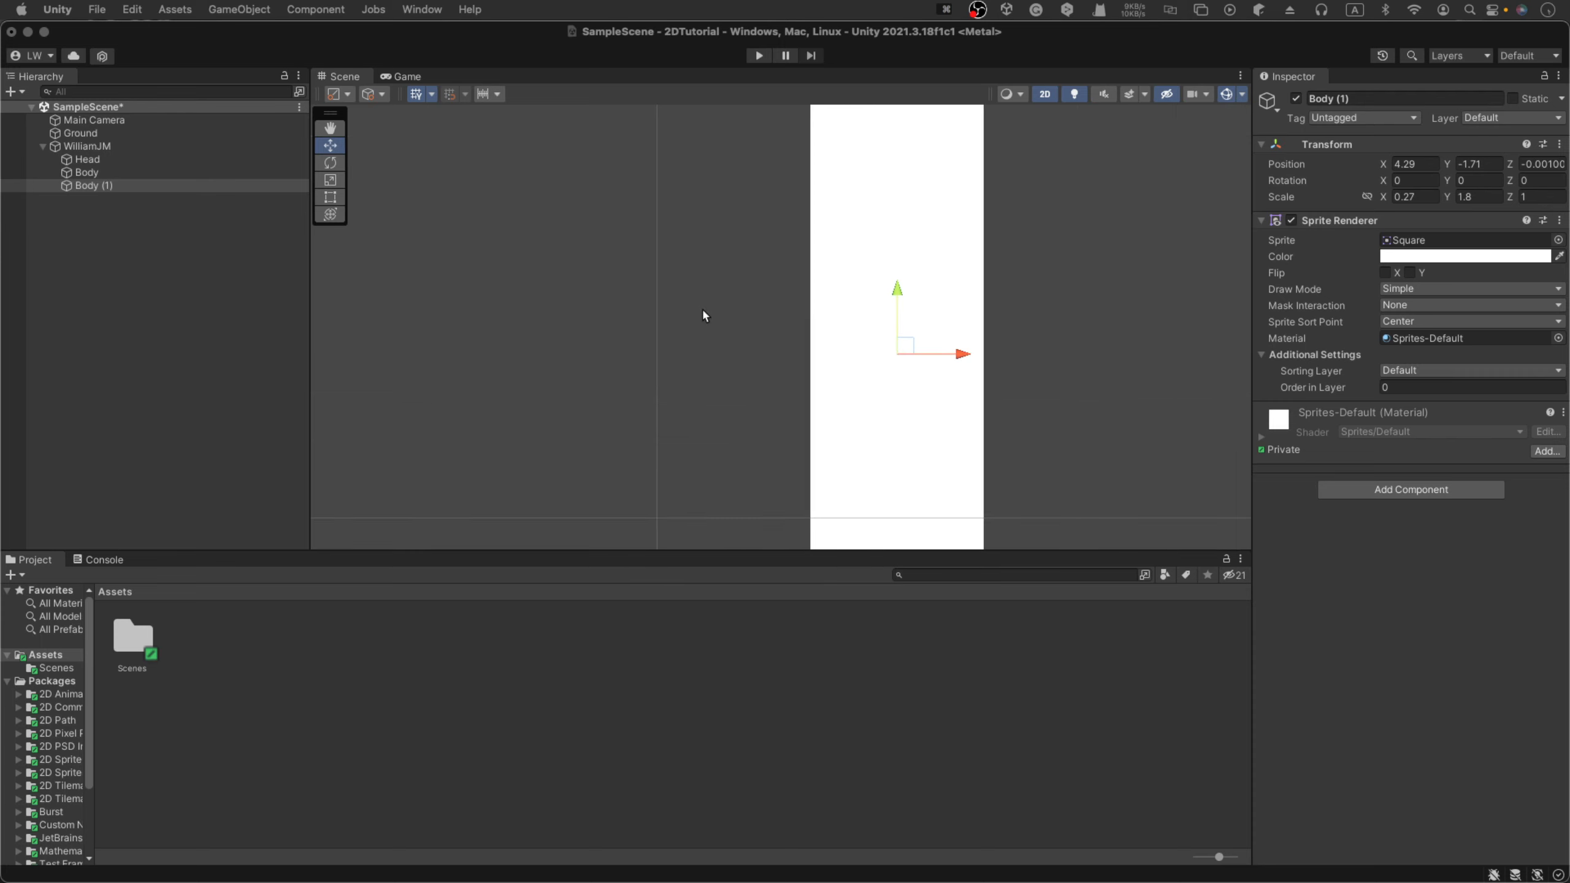
scroll(702, 306, "down", 4)
scroll(704, 313, "down", 5)
scroll(704, 313, "down", 3)
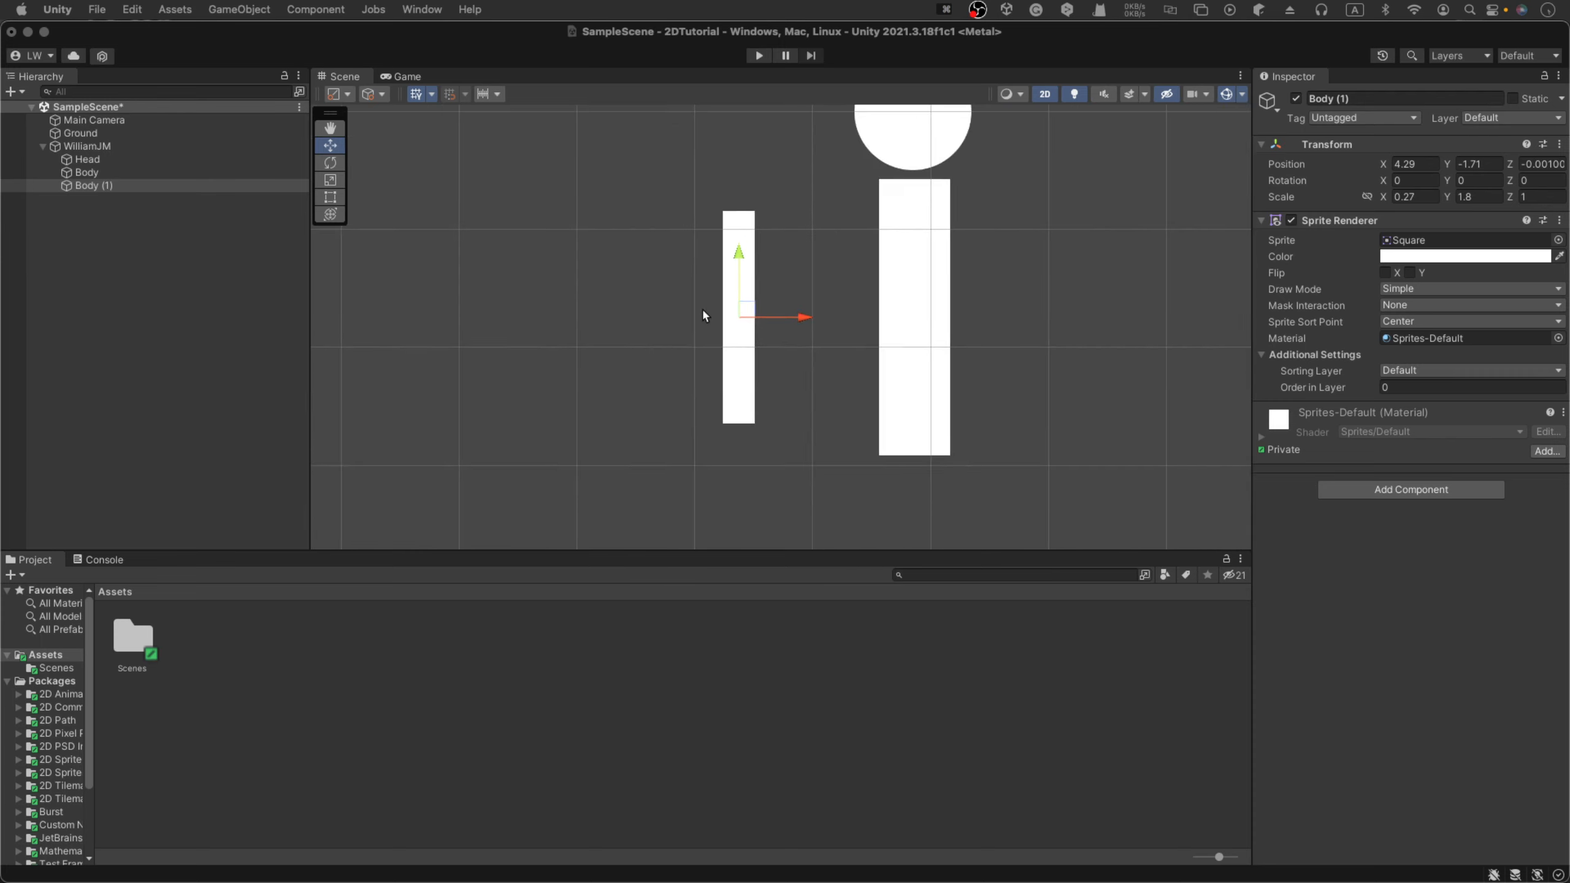
scroll(704, 311, "down", 4)
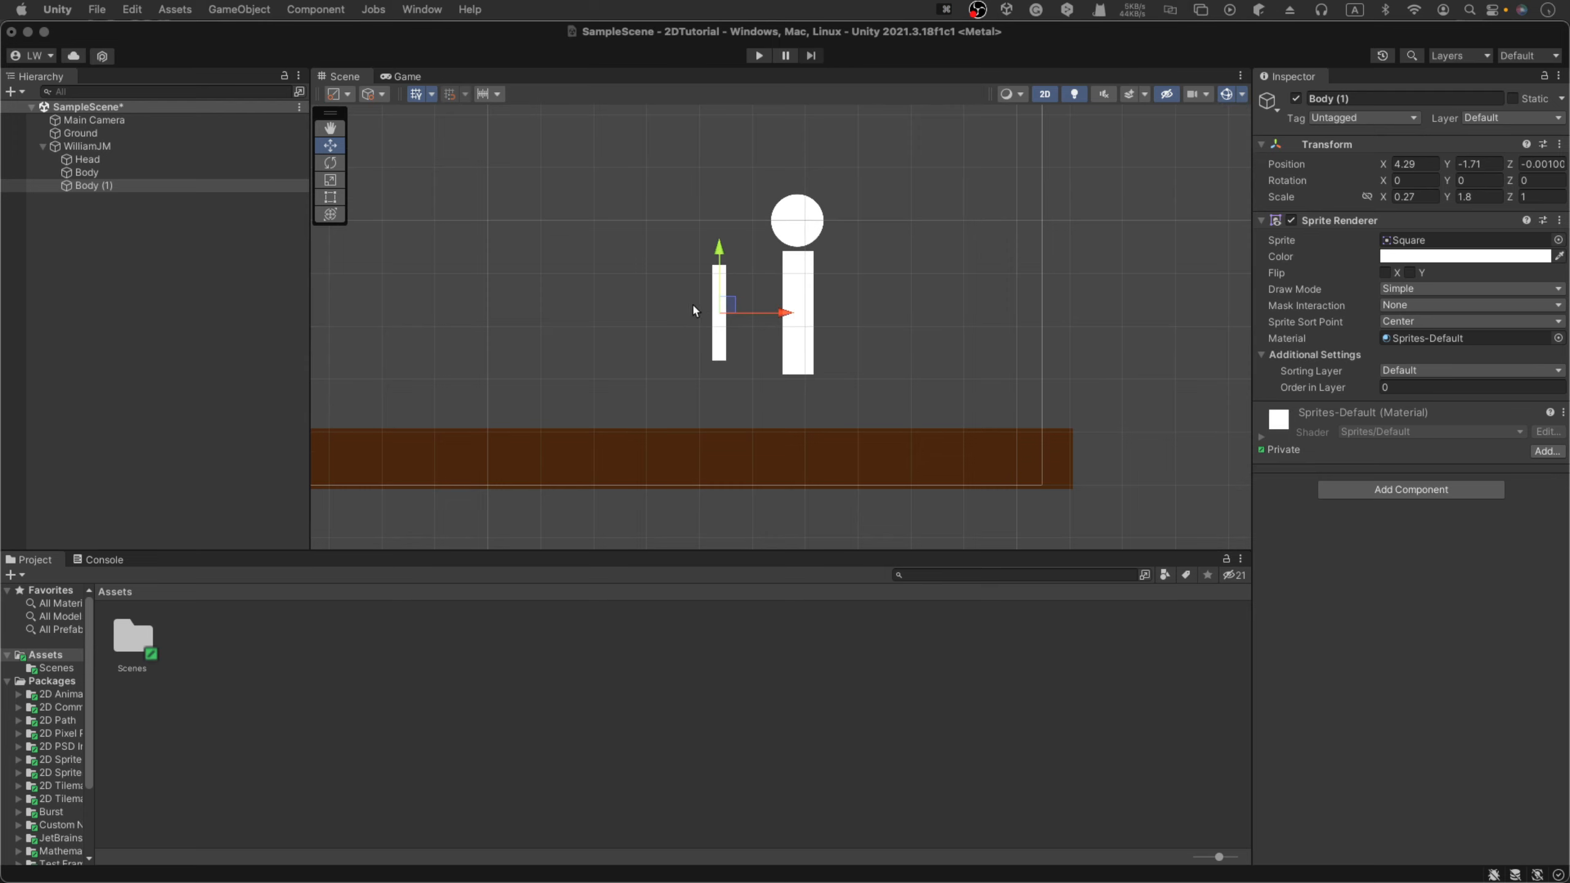
scroll(646, 265, "down", 1)
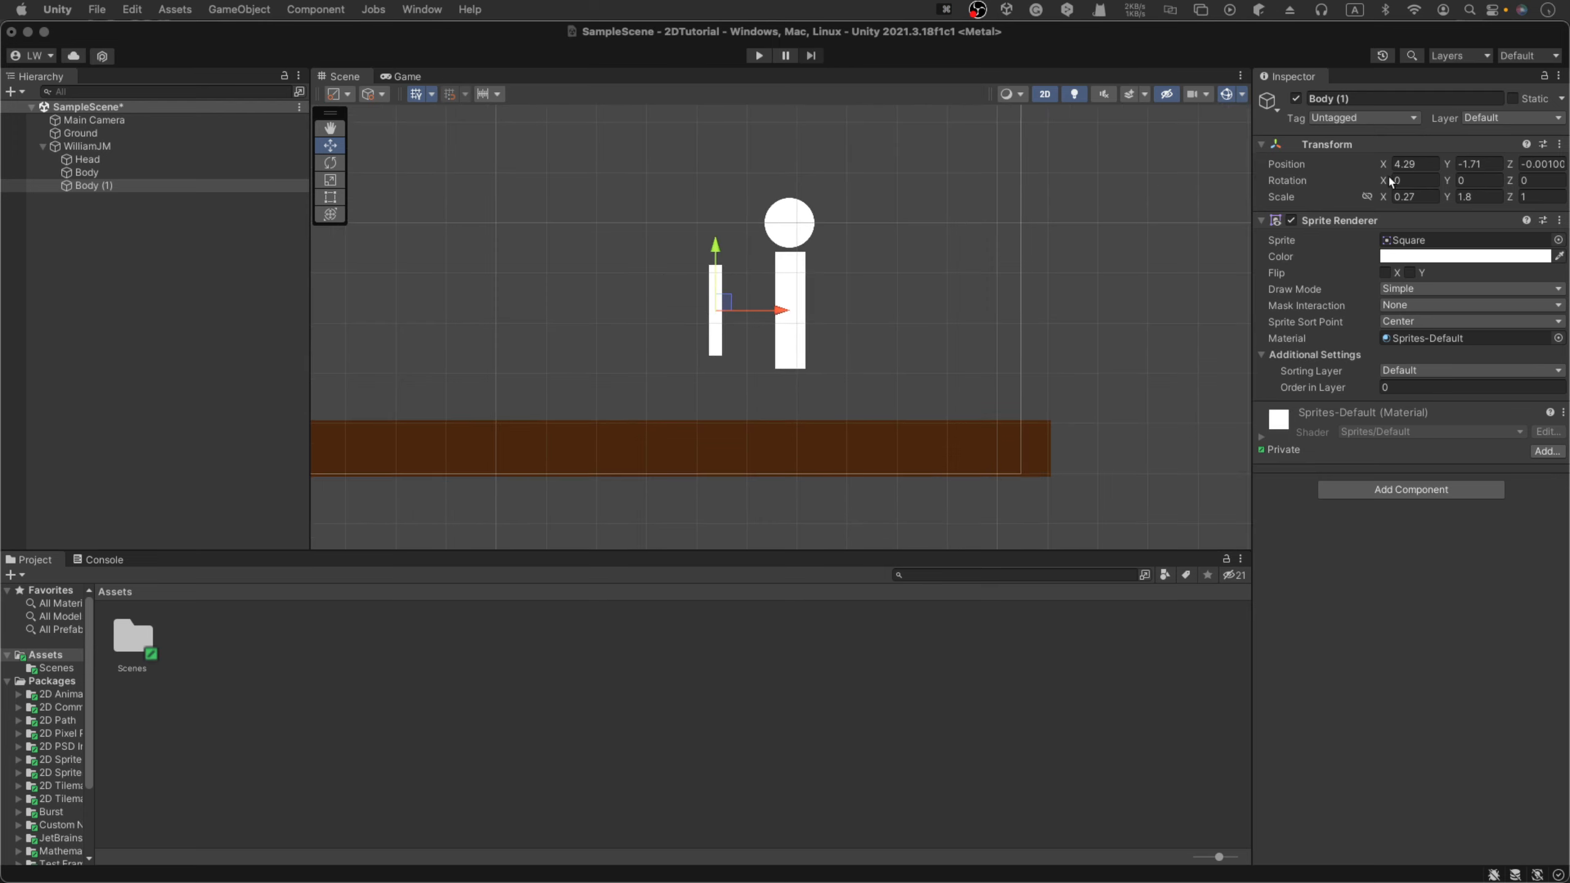
left_click_drag(1390, 197, 1377, 194)
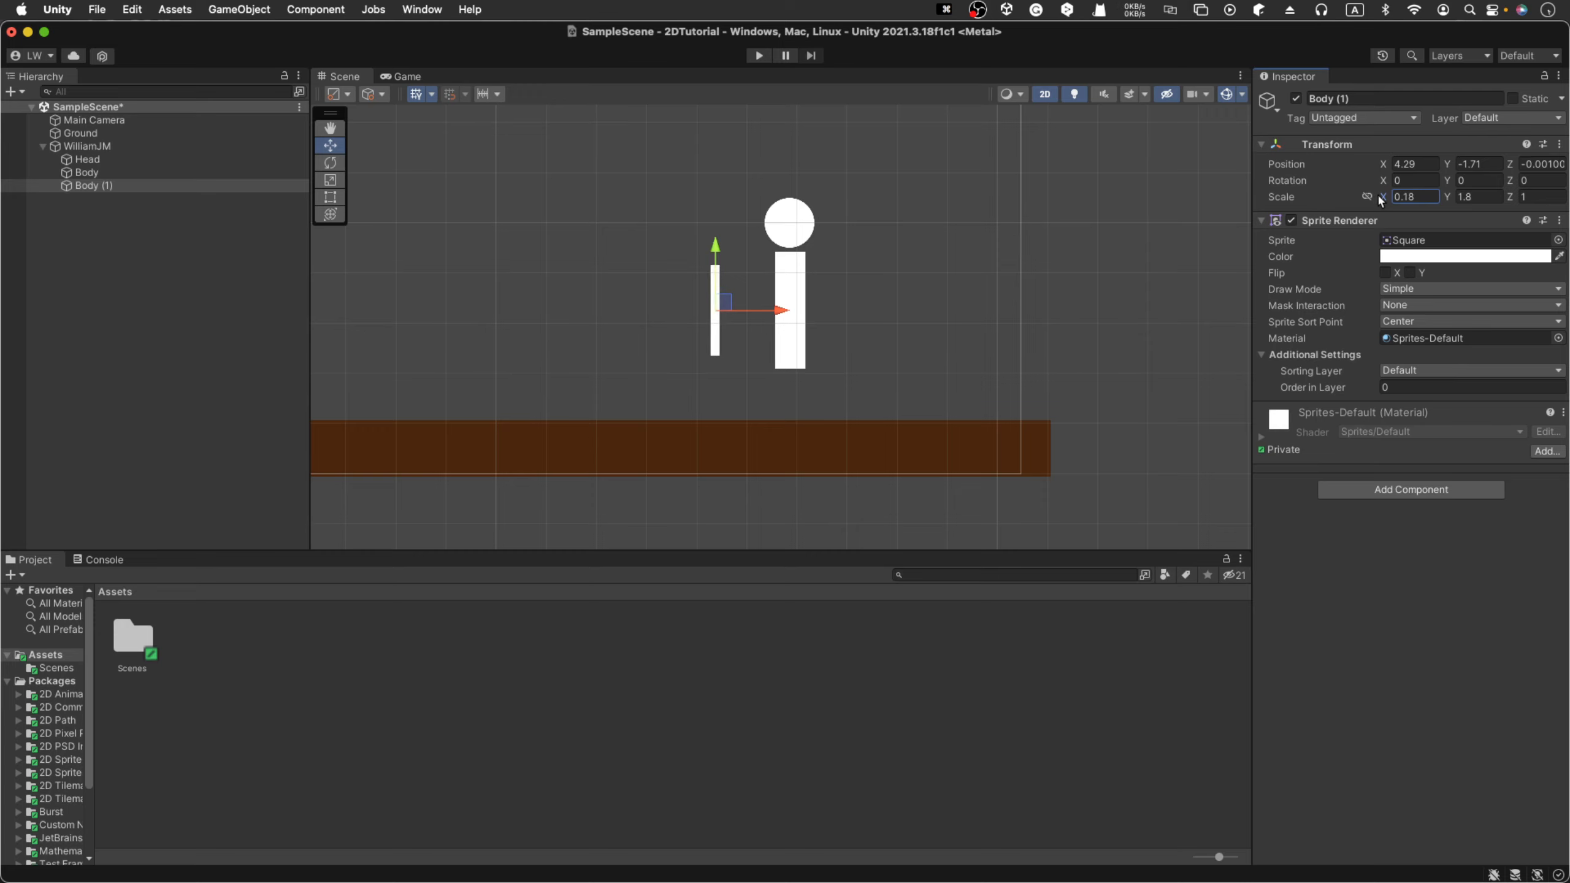
double_click(91, 187)
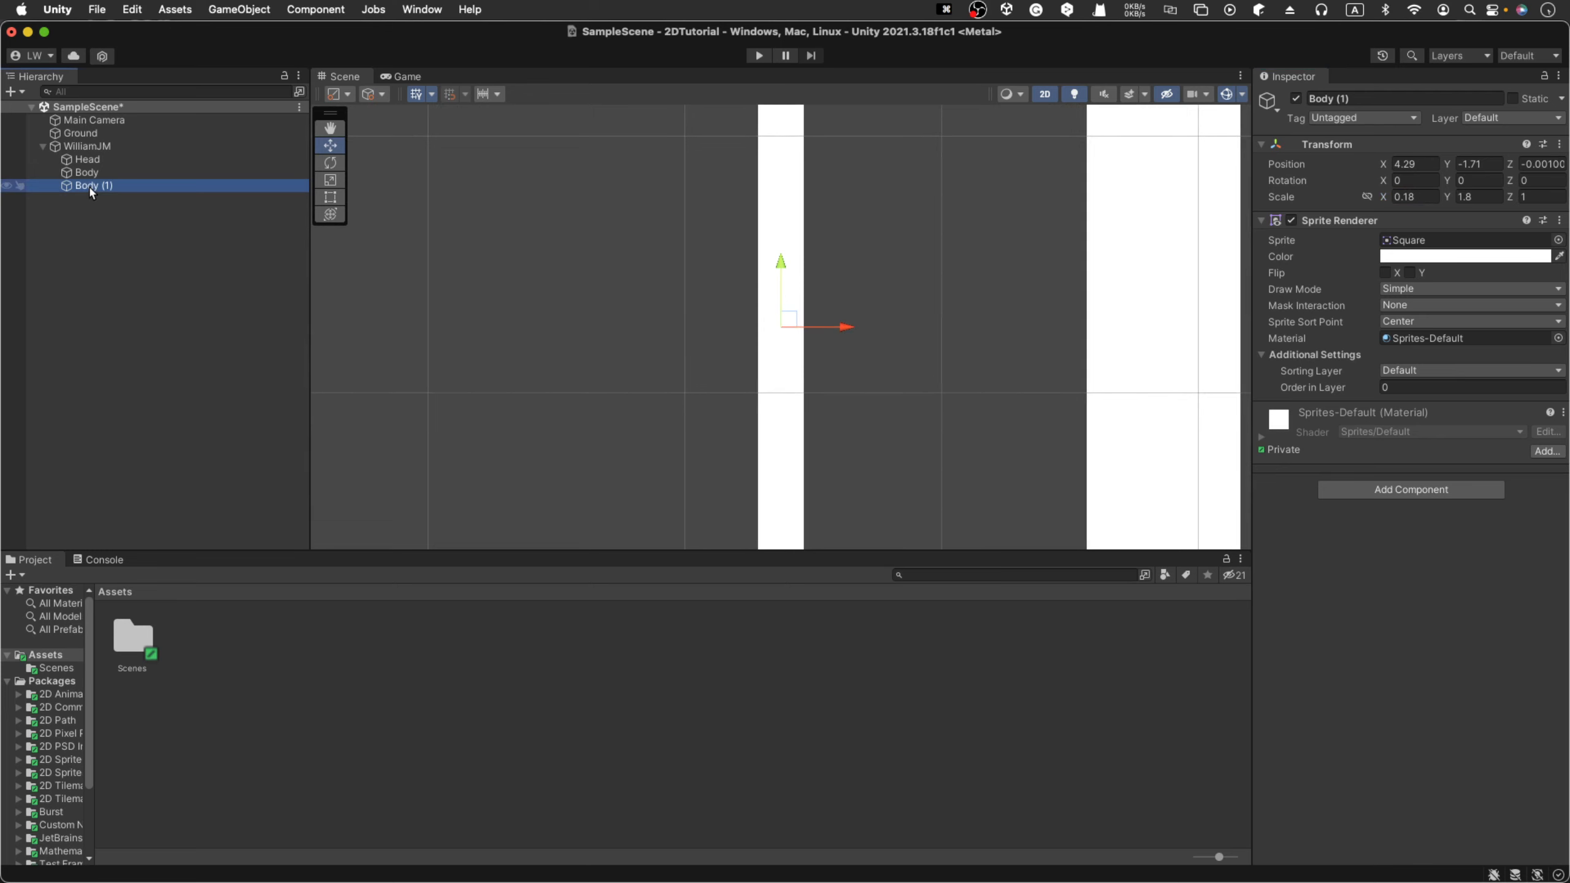
scroll(719, 300, "down", 5)
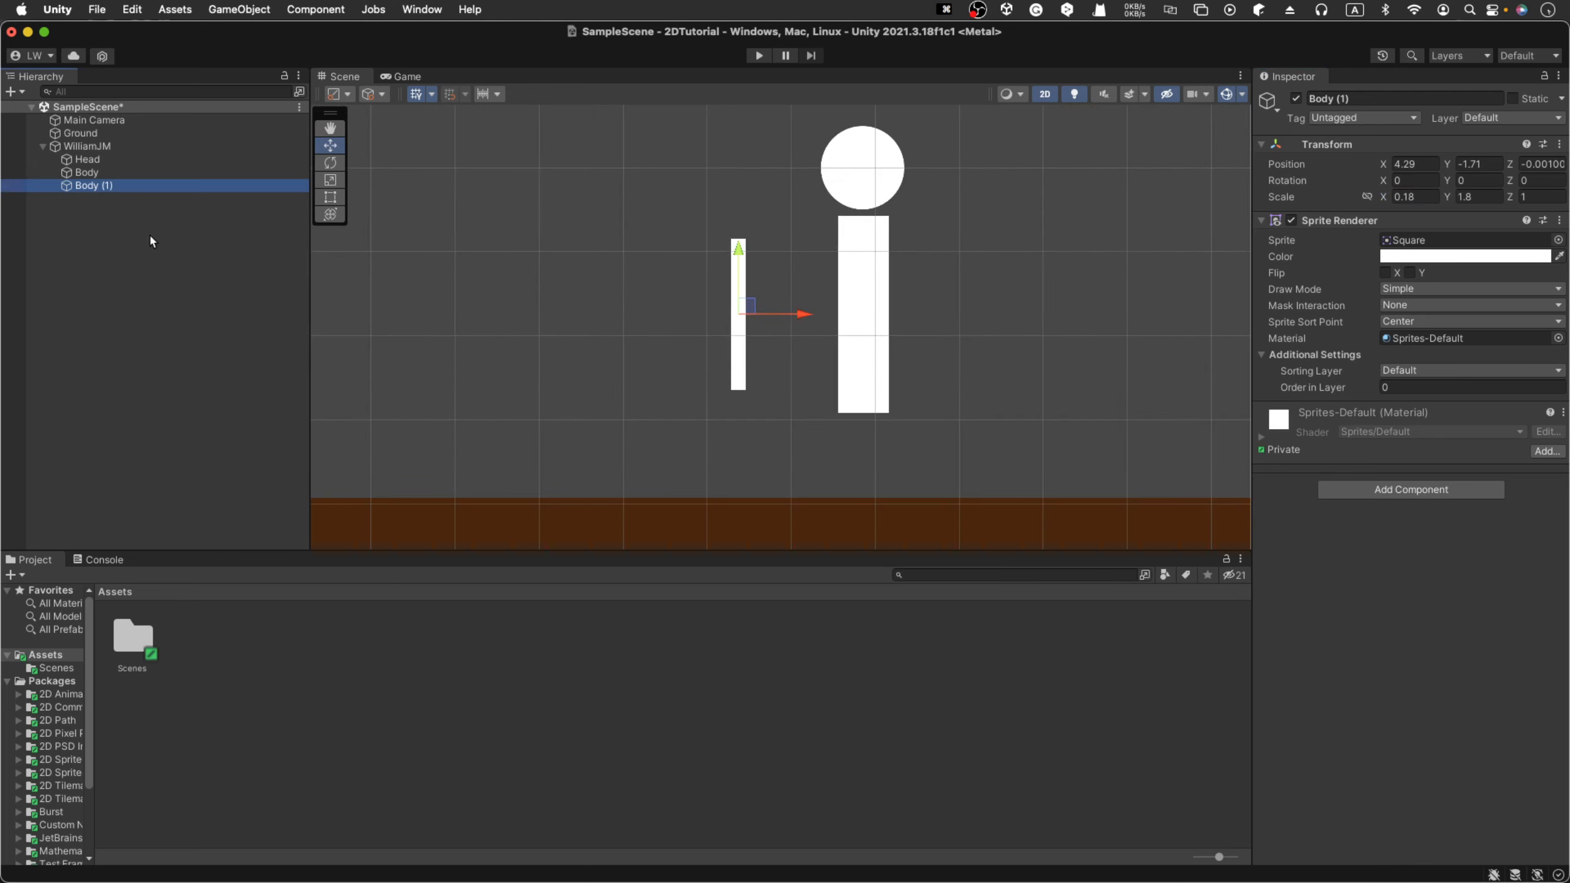
- Rename the Body copy as Hand1
right_click(97, 188)
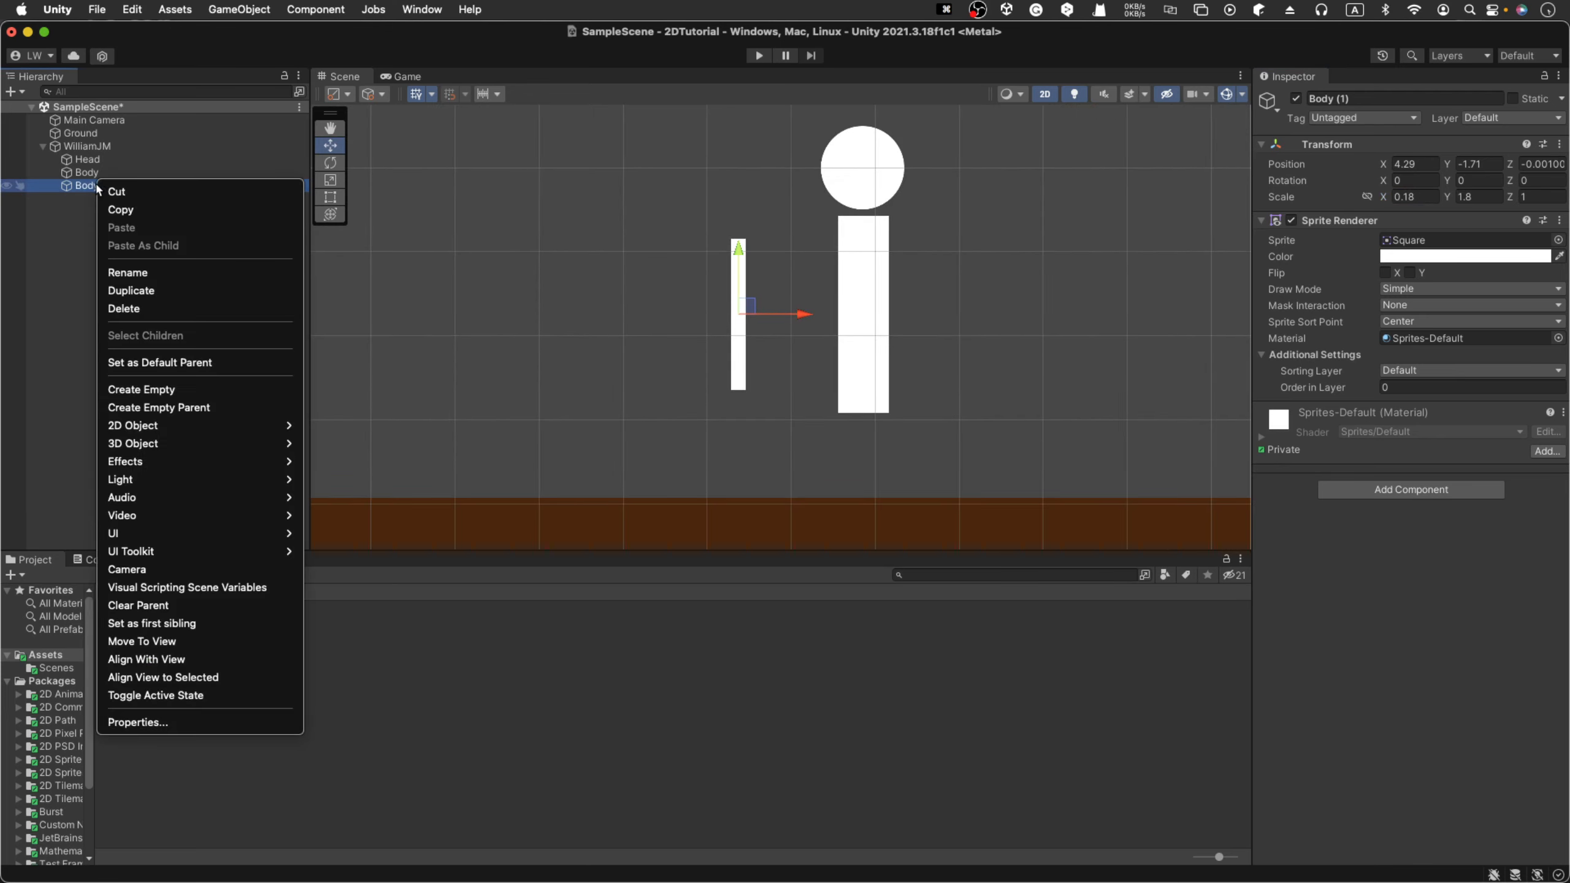
left_click(130, 272)
type("Hnad")
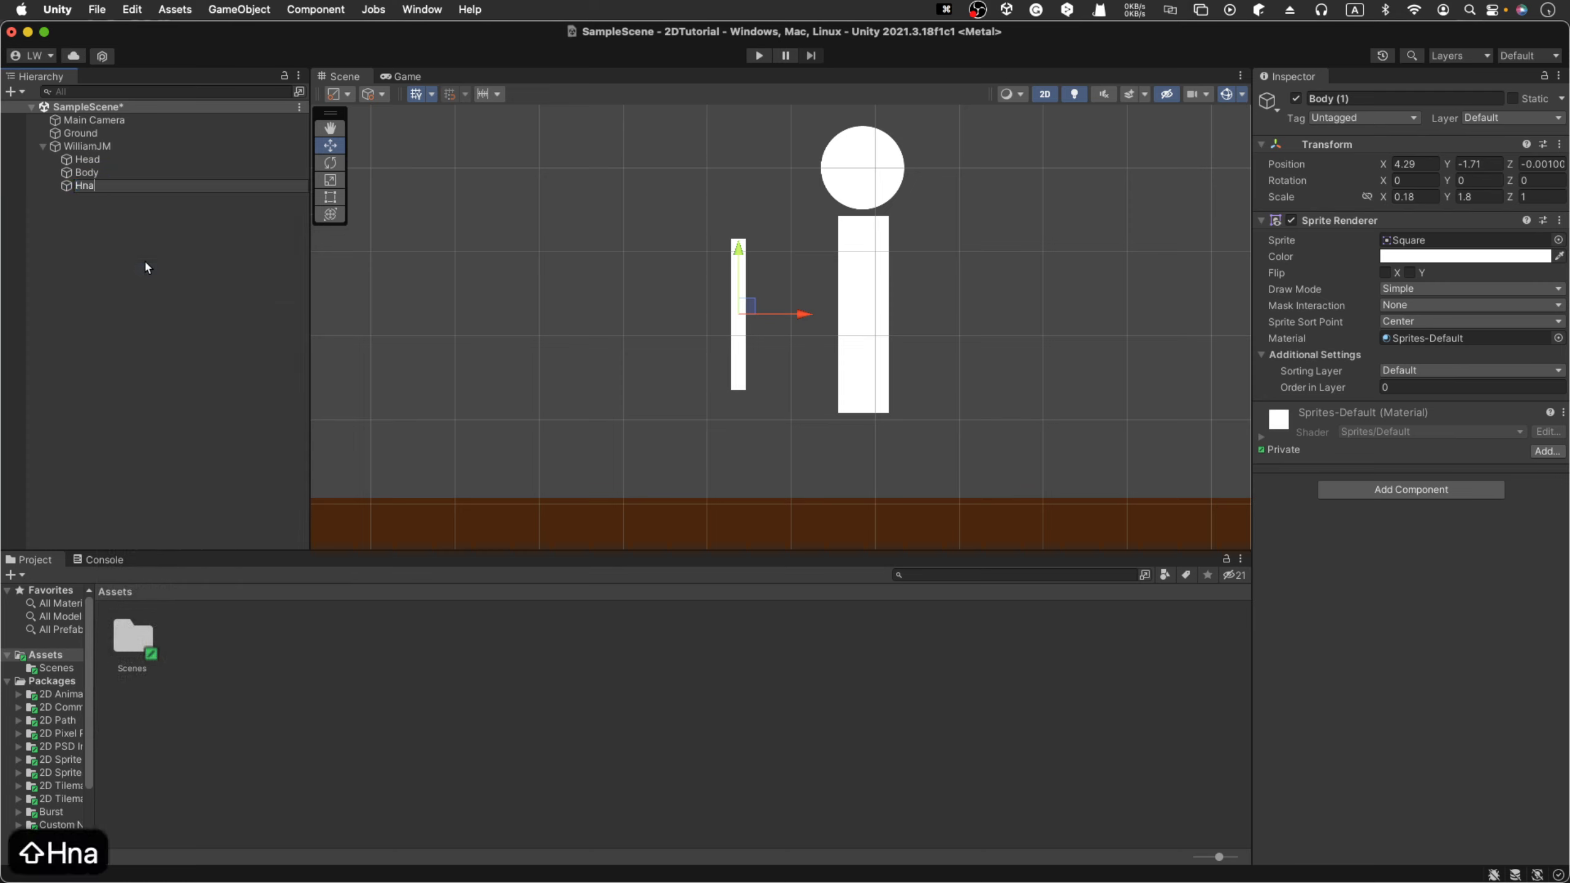
key("BackSpace")
key("BackSpace")
key("BackSpace")
type("and1")
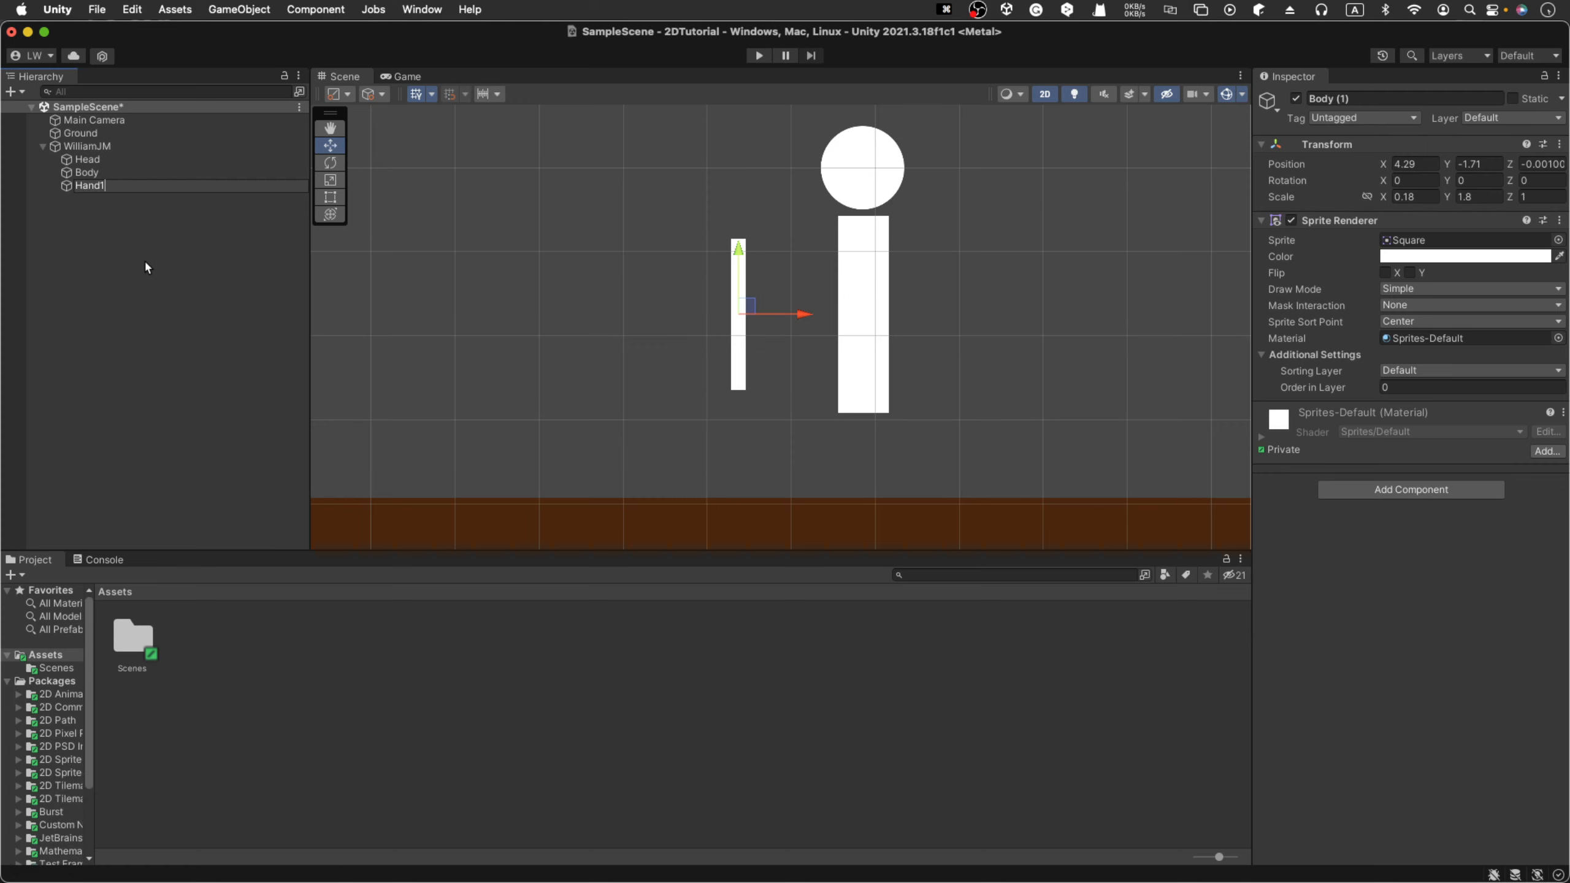
key("Return")
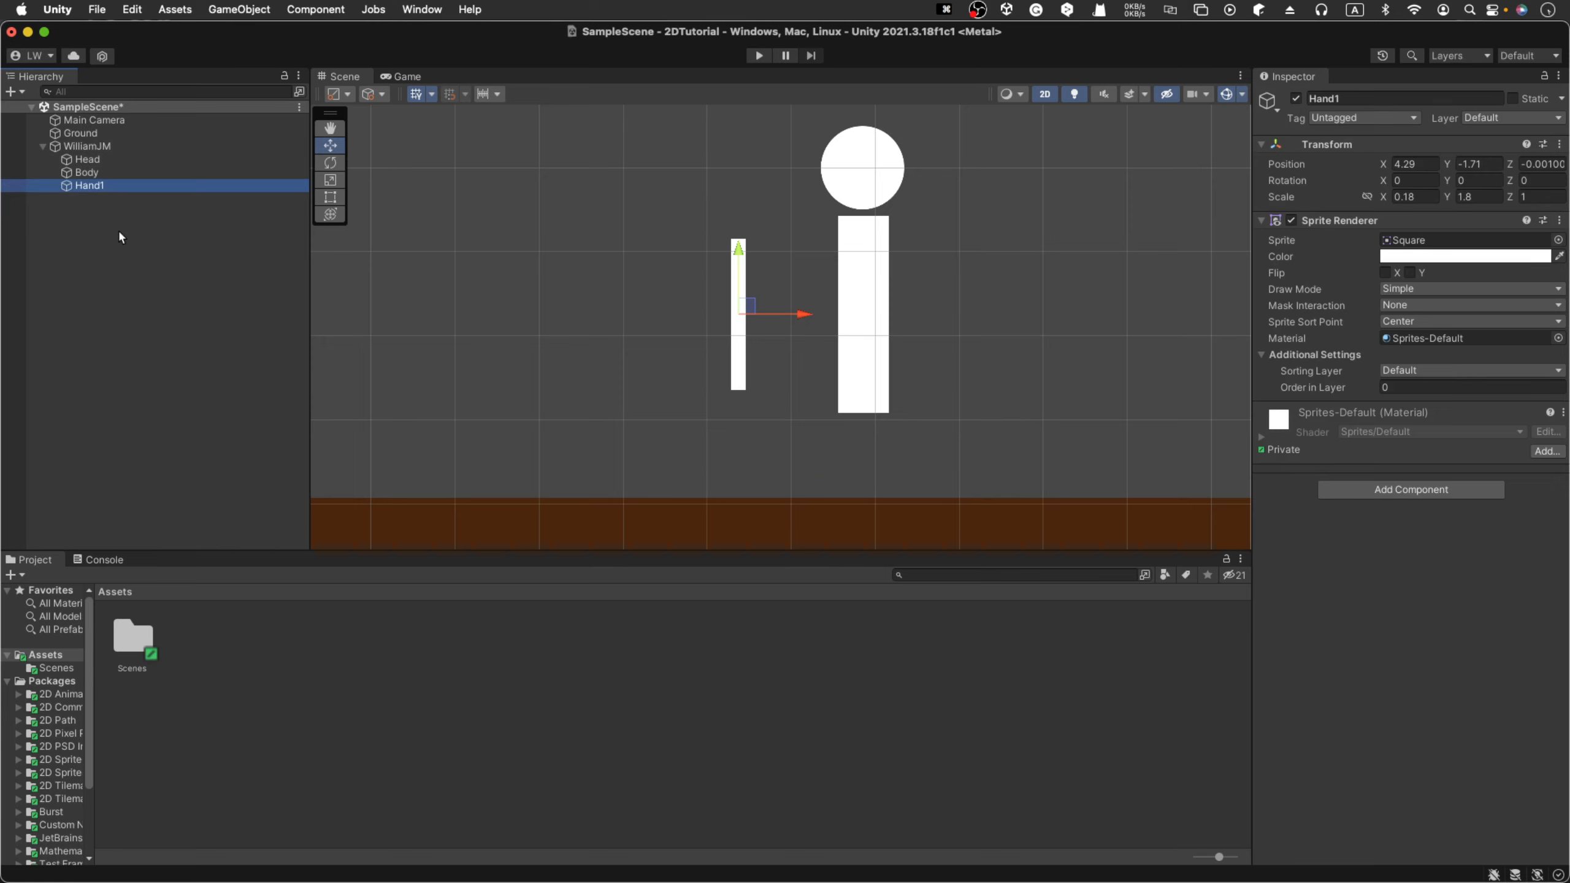
- Duplicate Hand1 and move the copy horizontally to the other side of the torso, to an X position of 7.336
key("super+d")
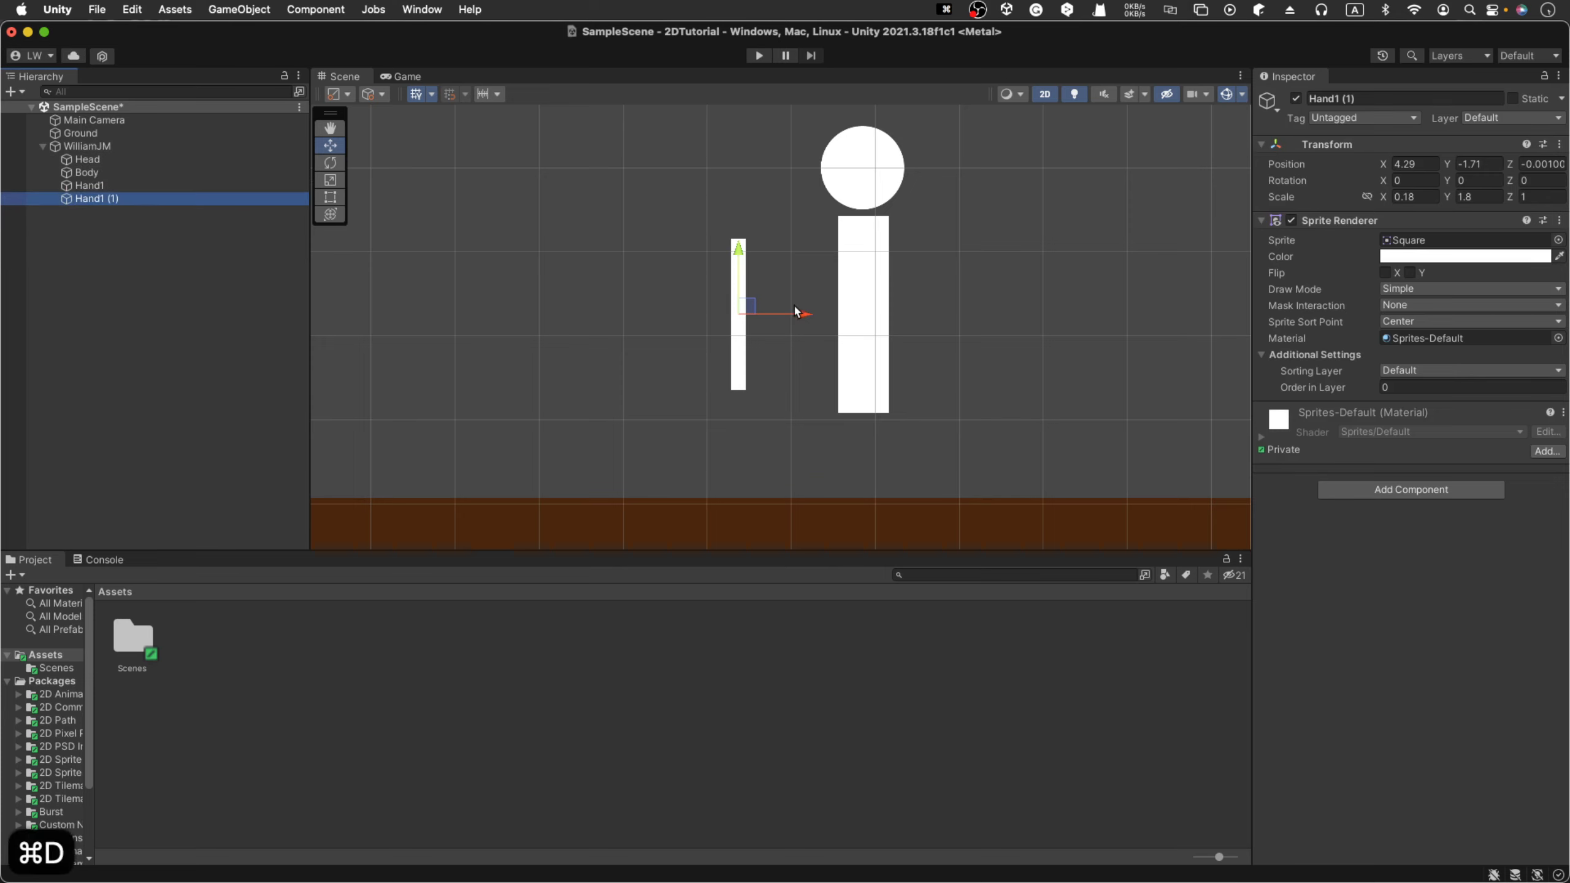
left_click_drag(796, 311, 1057, 335)
- Rename the Hand1 copy as Hand2
right_click(97, 200)
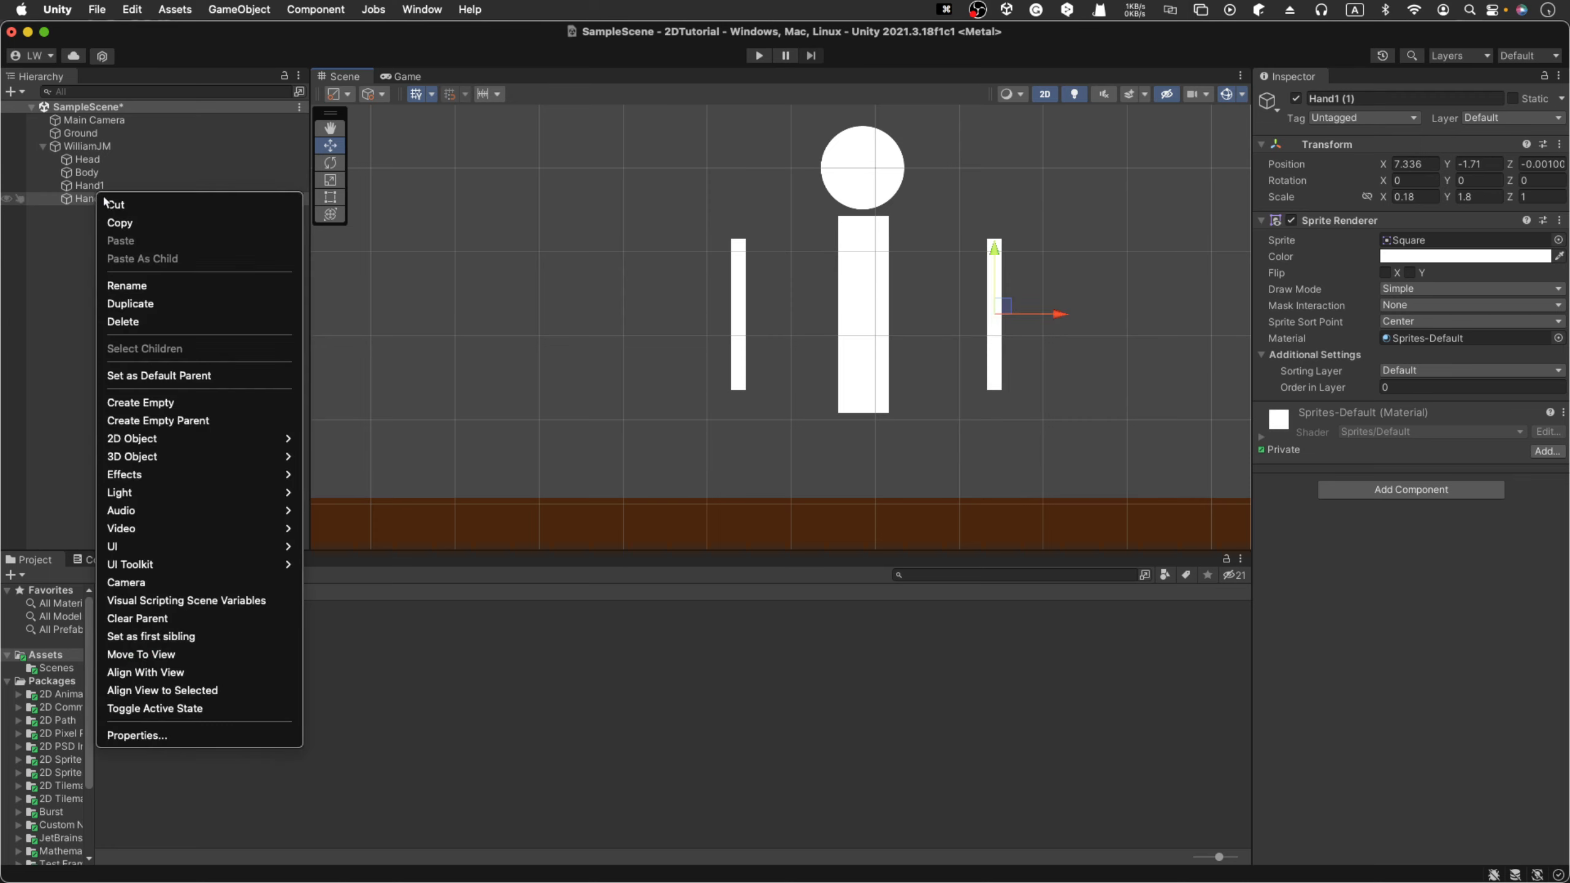
left_click(151, 283)
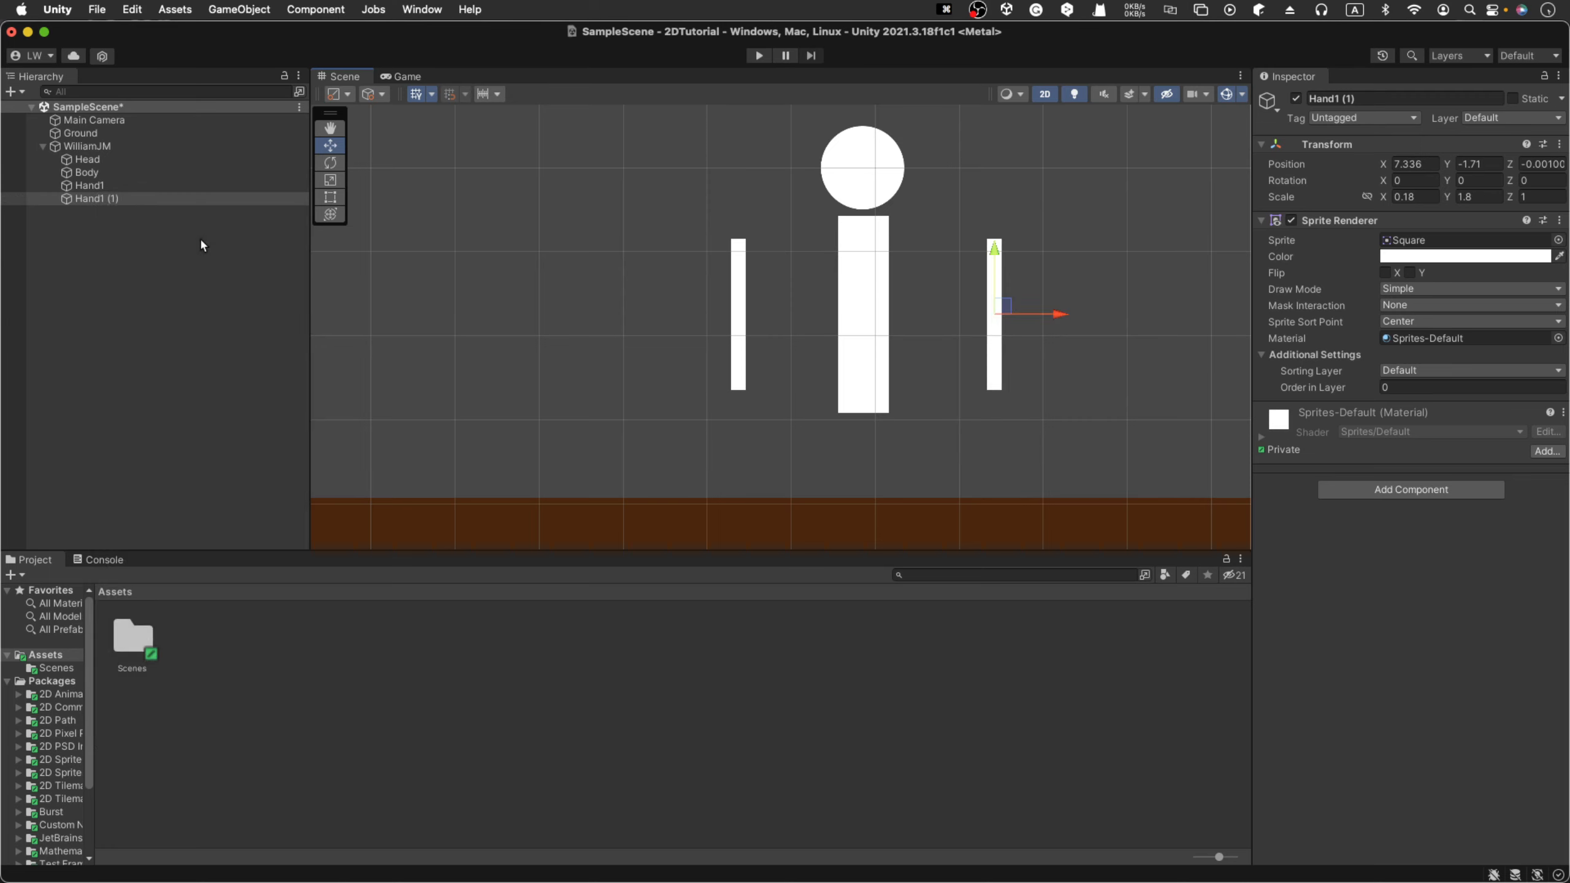
right_click(114, 199)
left_click(164, 289)
left_click(99, 209)
left_click(96, 203)
right_click(95, 201)
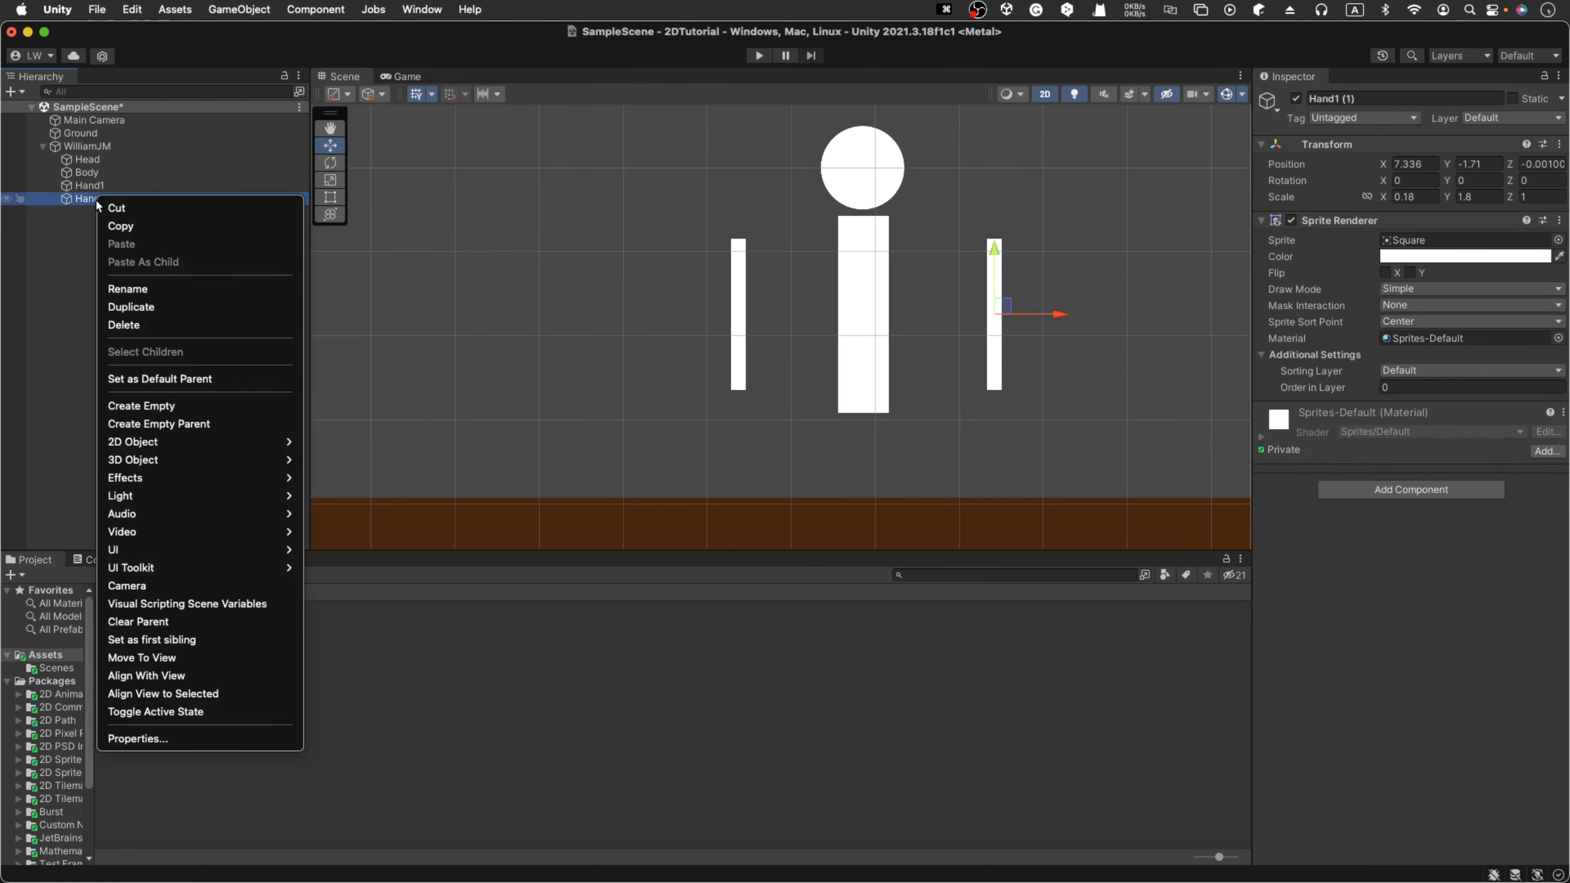
left_click(127, 289)
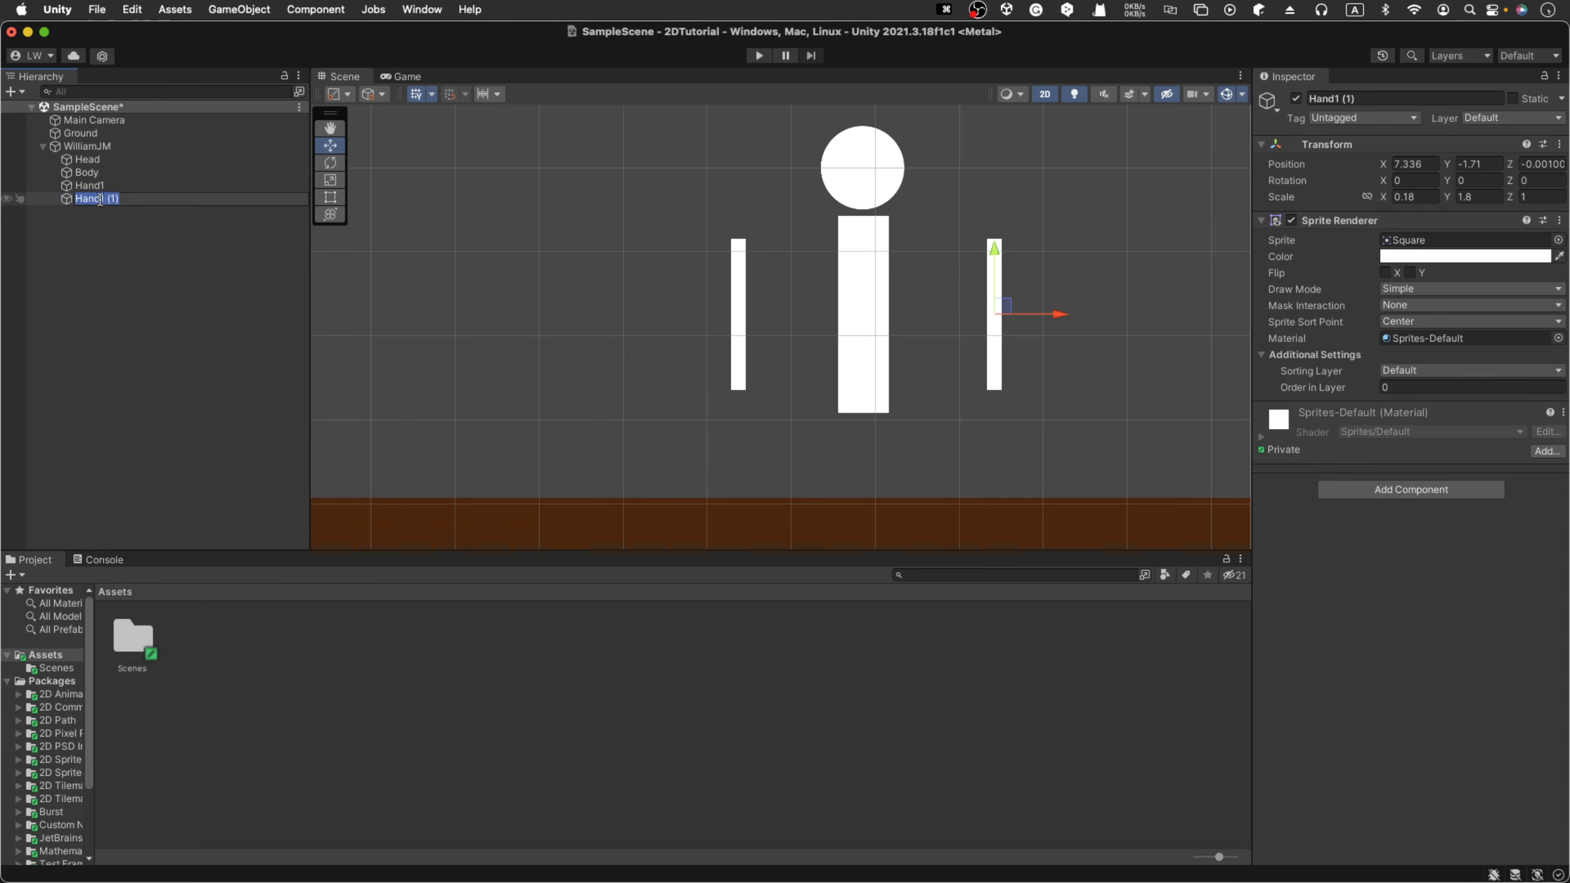
key("Right")
key("BackSpace")
key("BackSpace")
key("BackSpace")
key("BackSpace")
key("BackSpace")
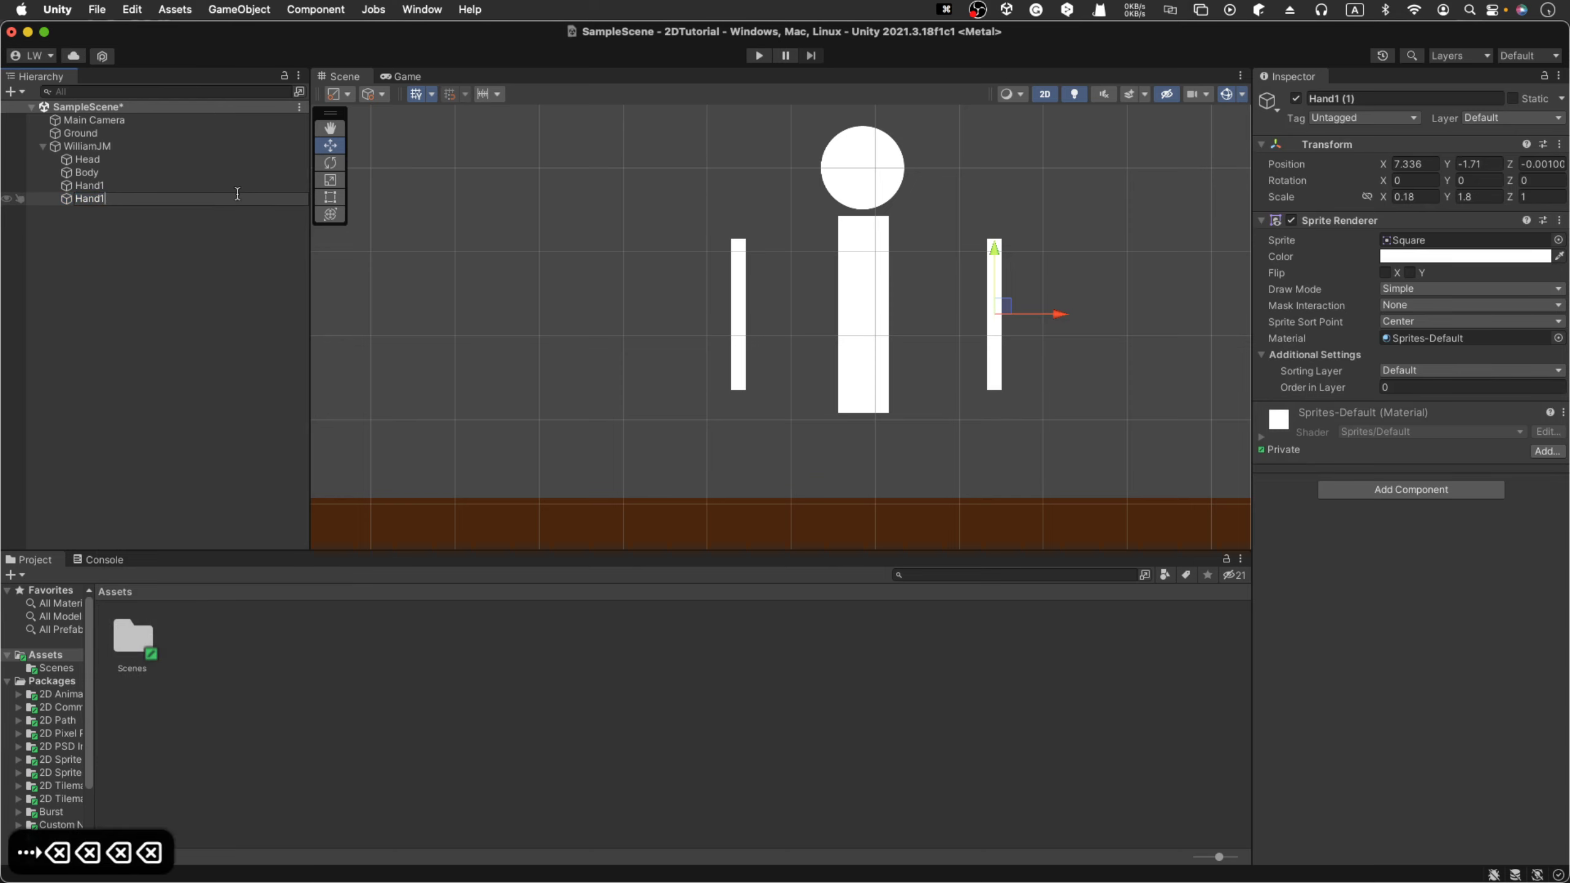
type("2")
key("Return")
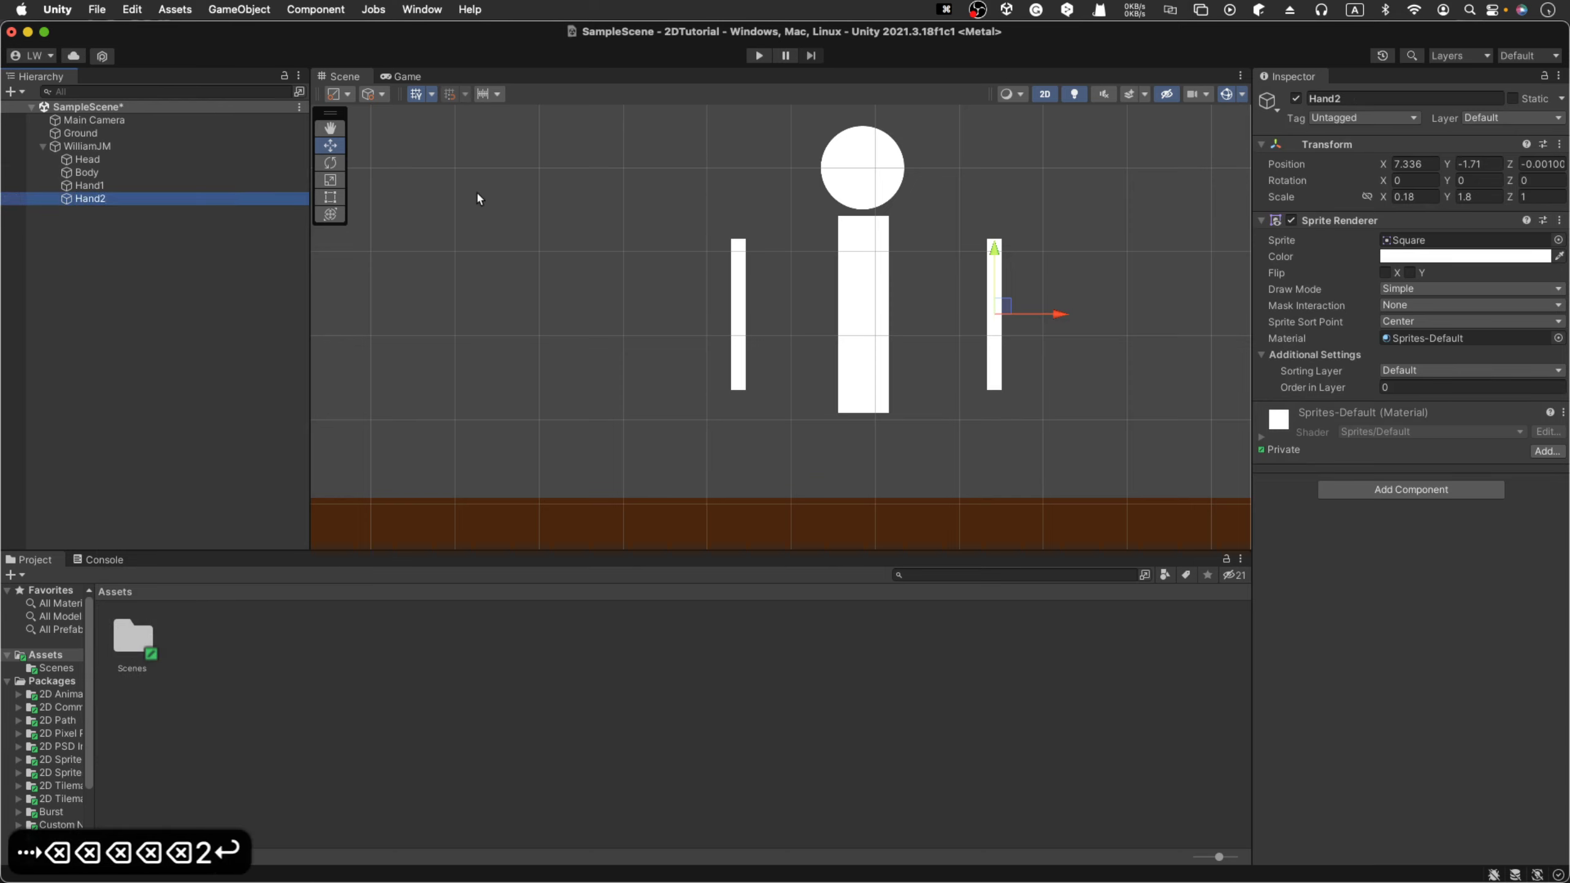
- Rotate Hand1 to a Z rotation of -45
left_click(742, 304)
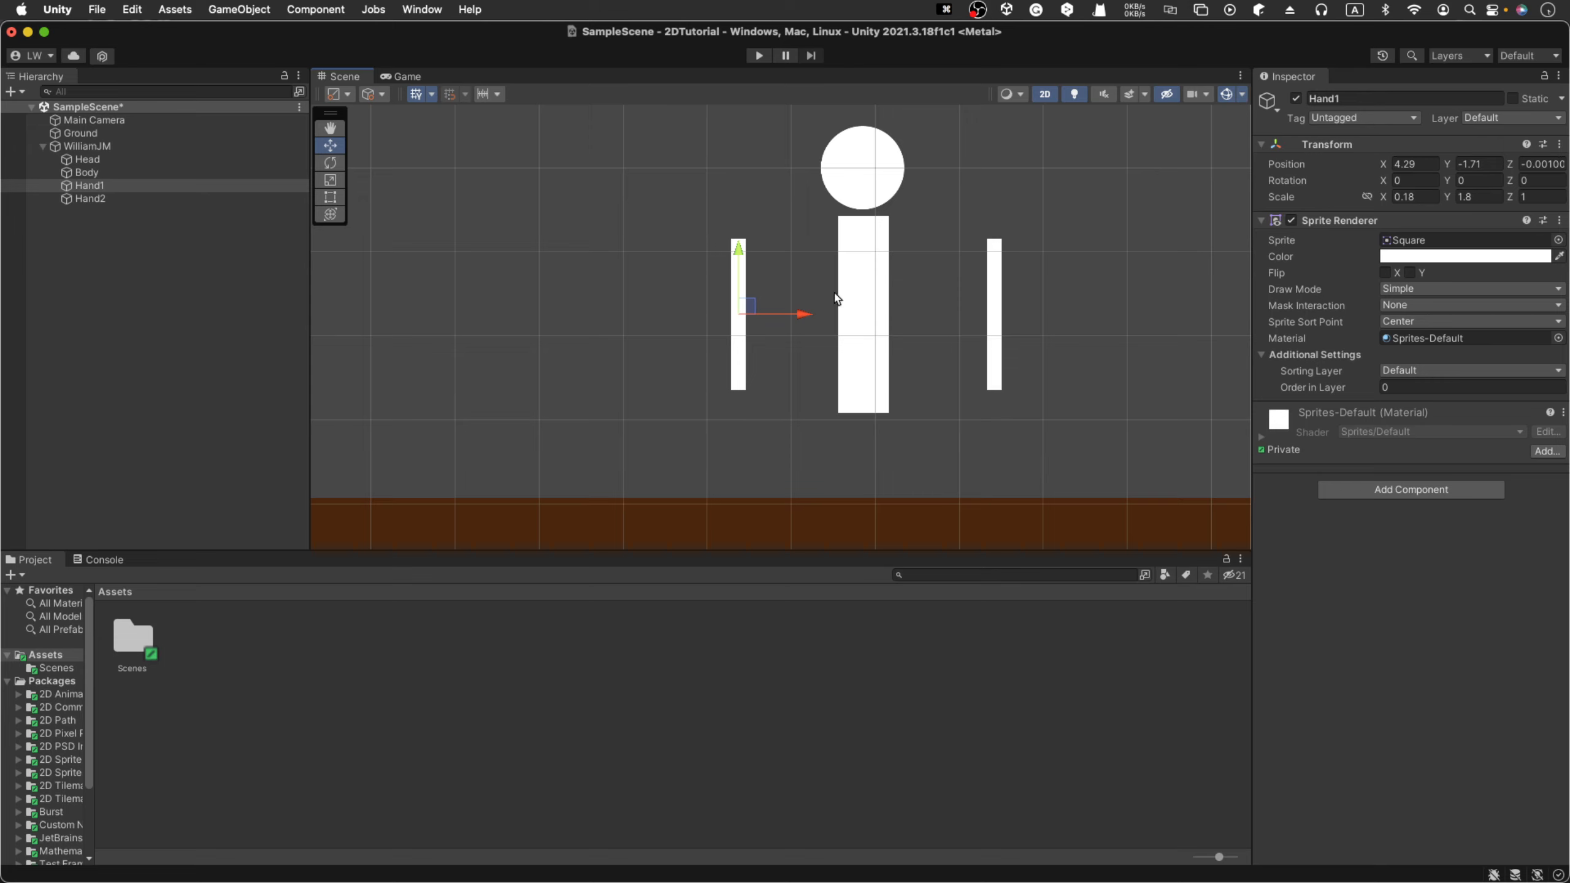
key("e")
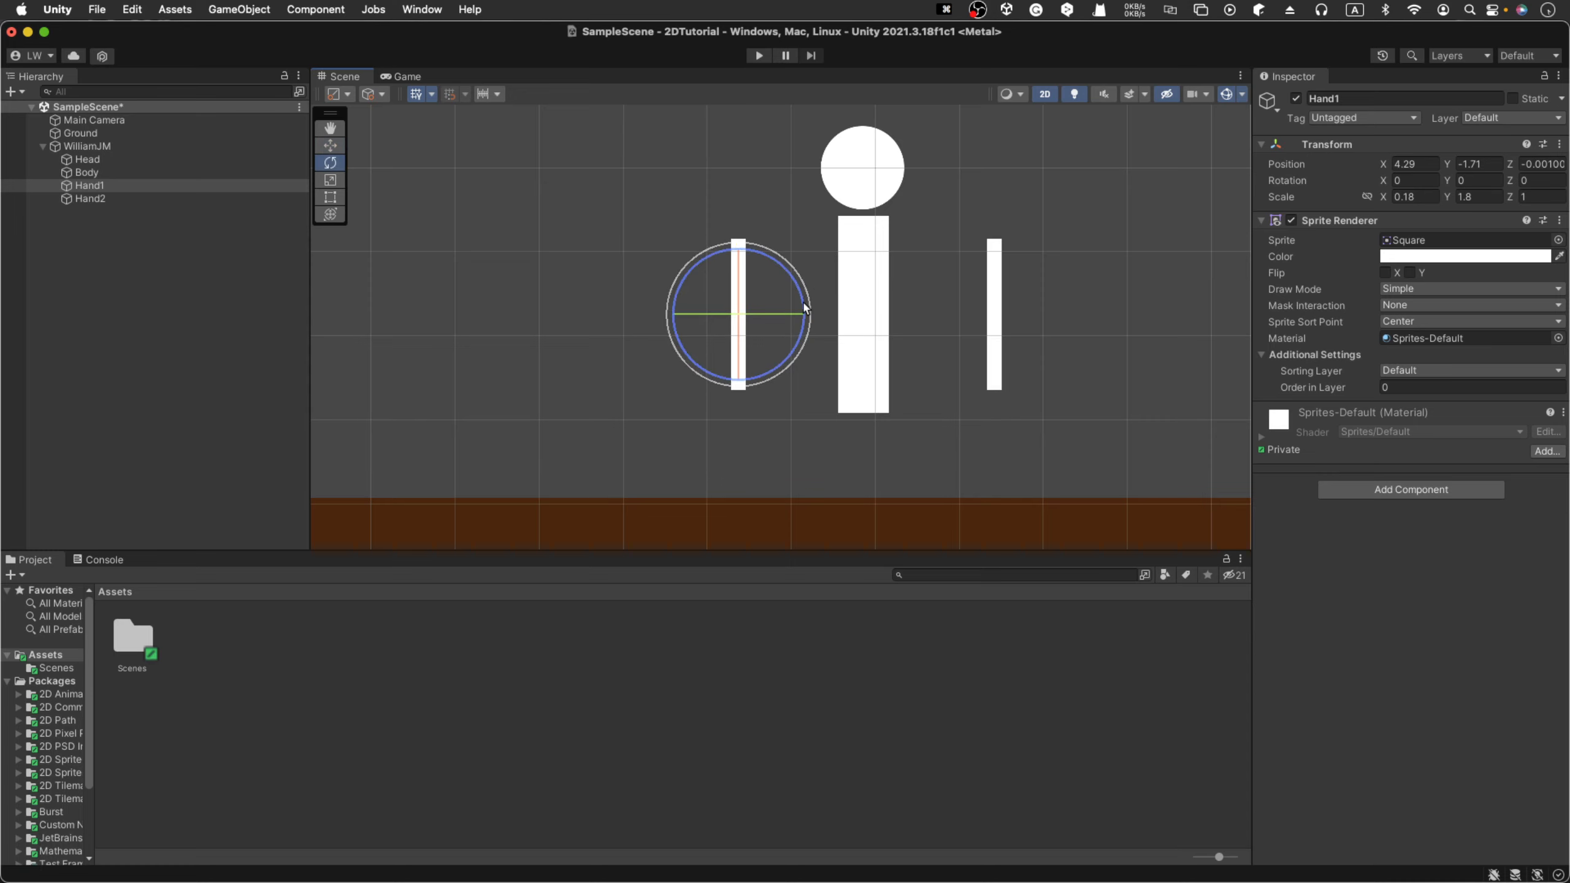
left_click_drag(804, 307, 728, 381)
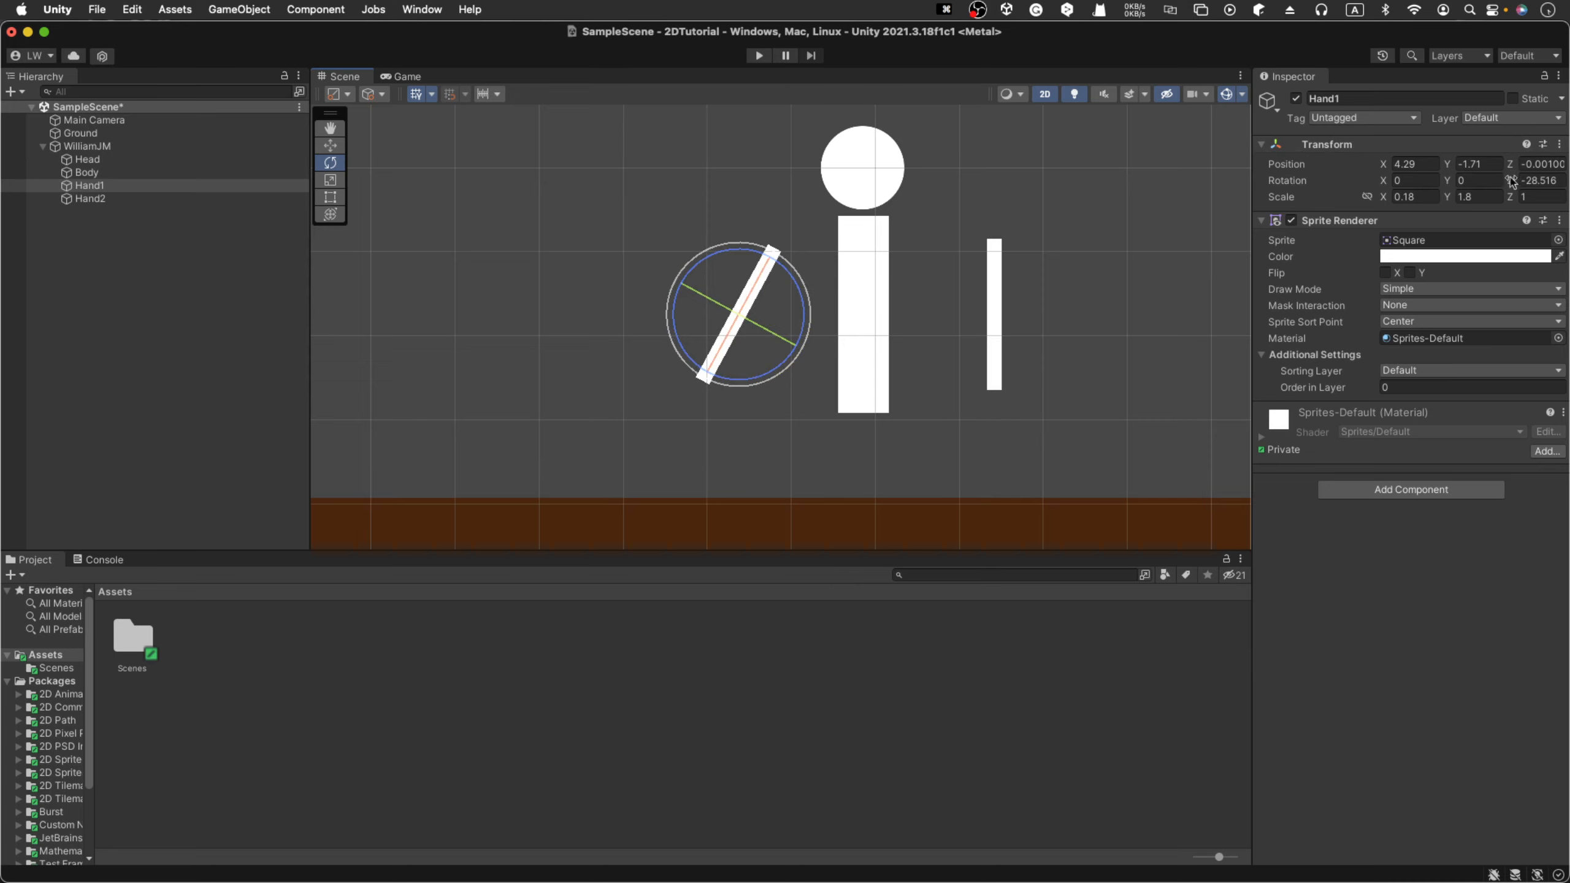
left_click_drag(1514, 184, 1415, 172)
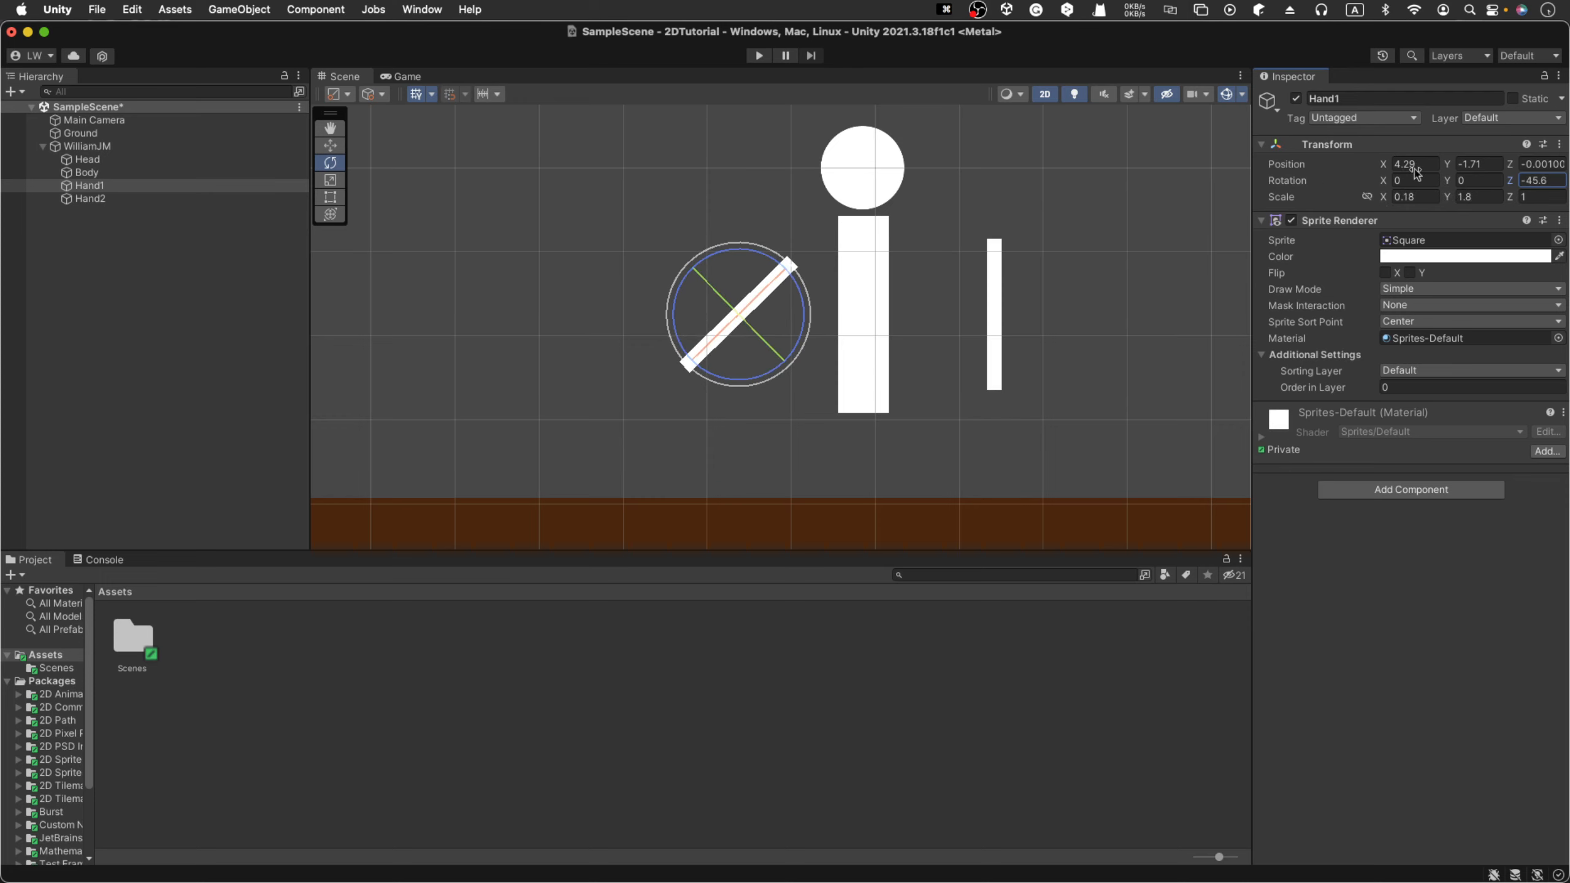
left_click(1545, 179)
type("-45")
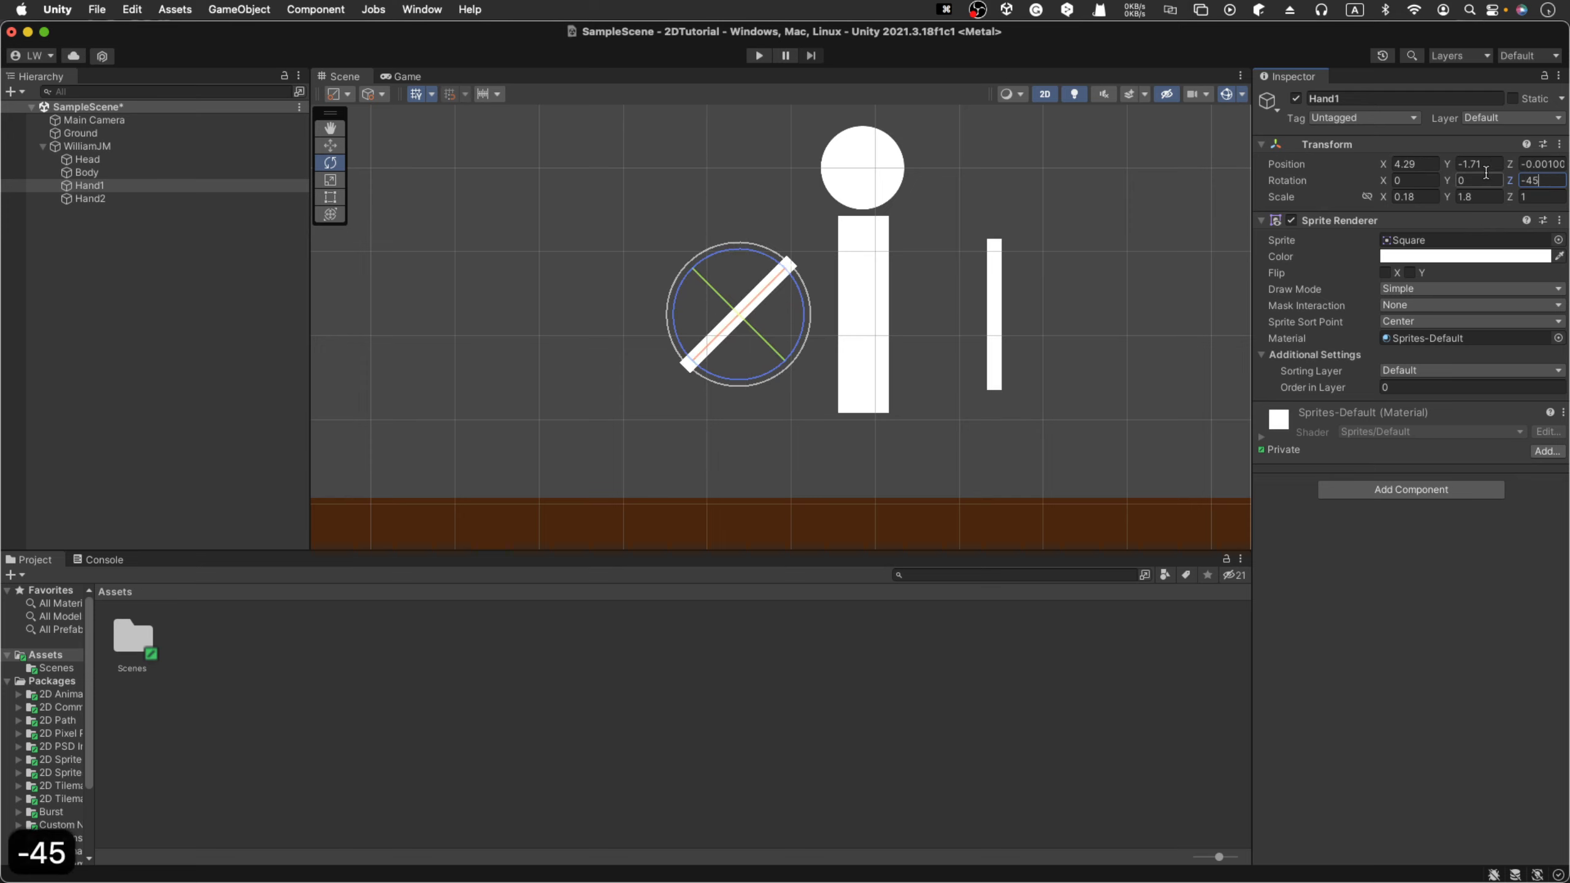
key("Return")
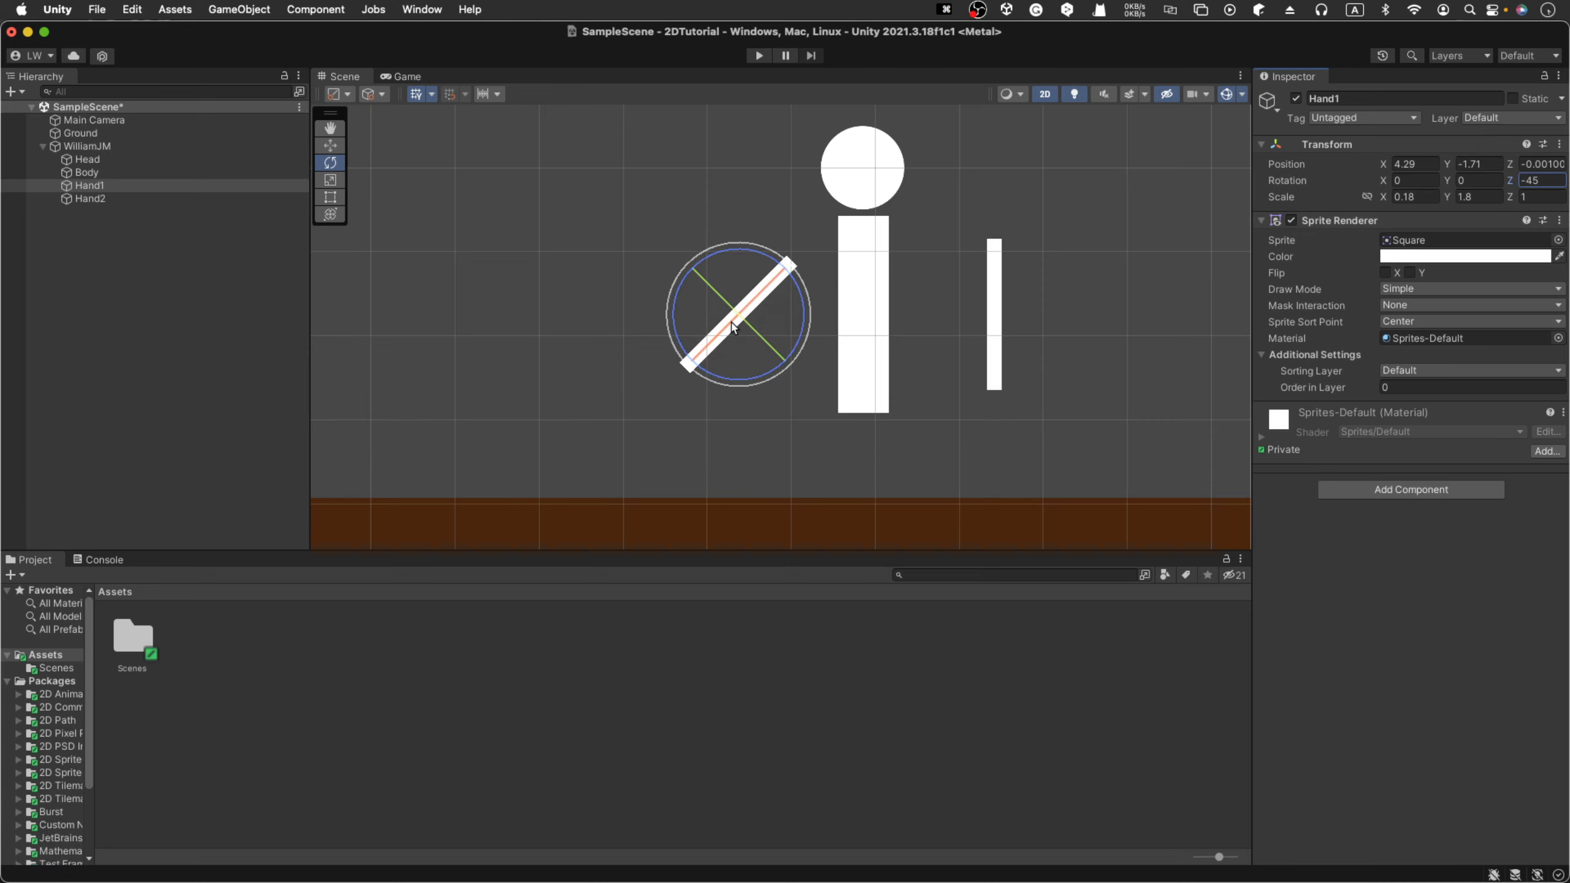
- Move Hand1 so its upper end meets the torso's shoulder, at a position of X 4.801 and Y -1.393
key("w")
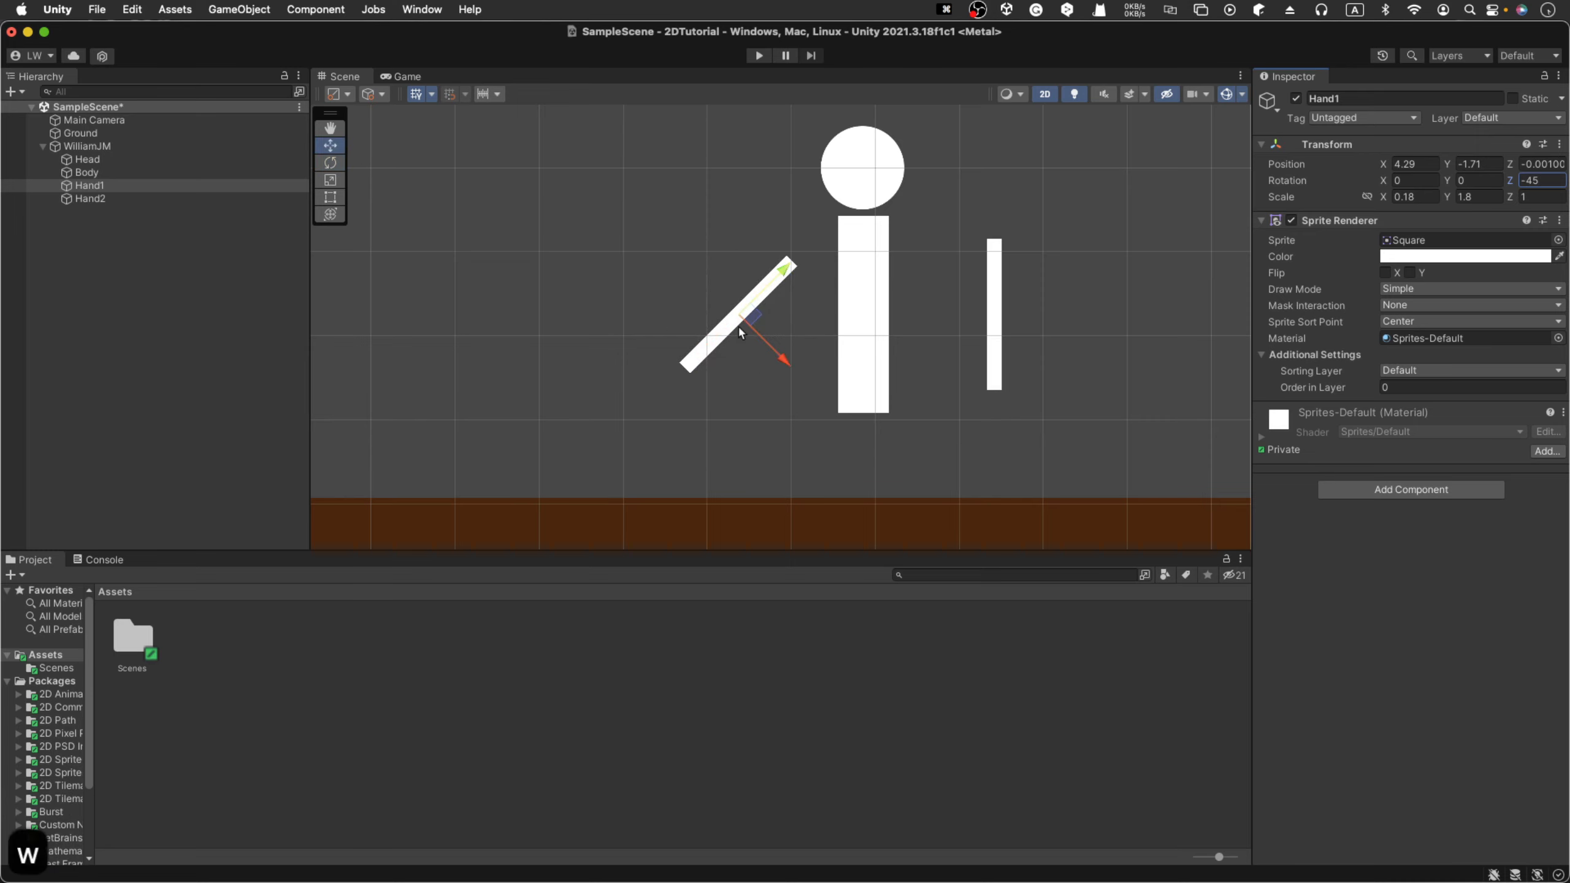
left_click_drag(793, 290, 830, 247)
left_click_drag(816, 319, 824, 329)
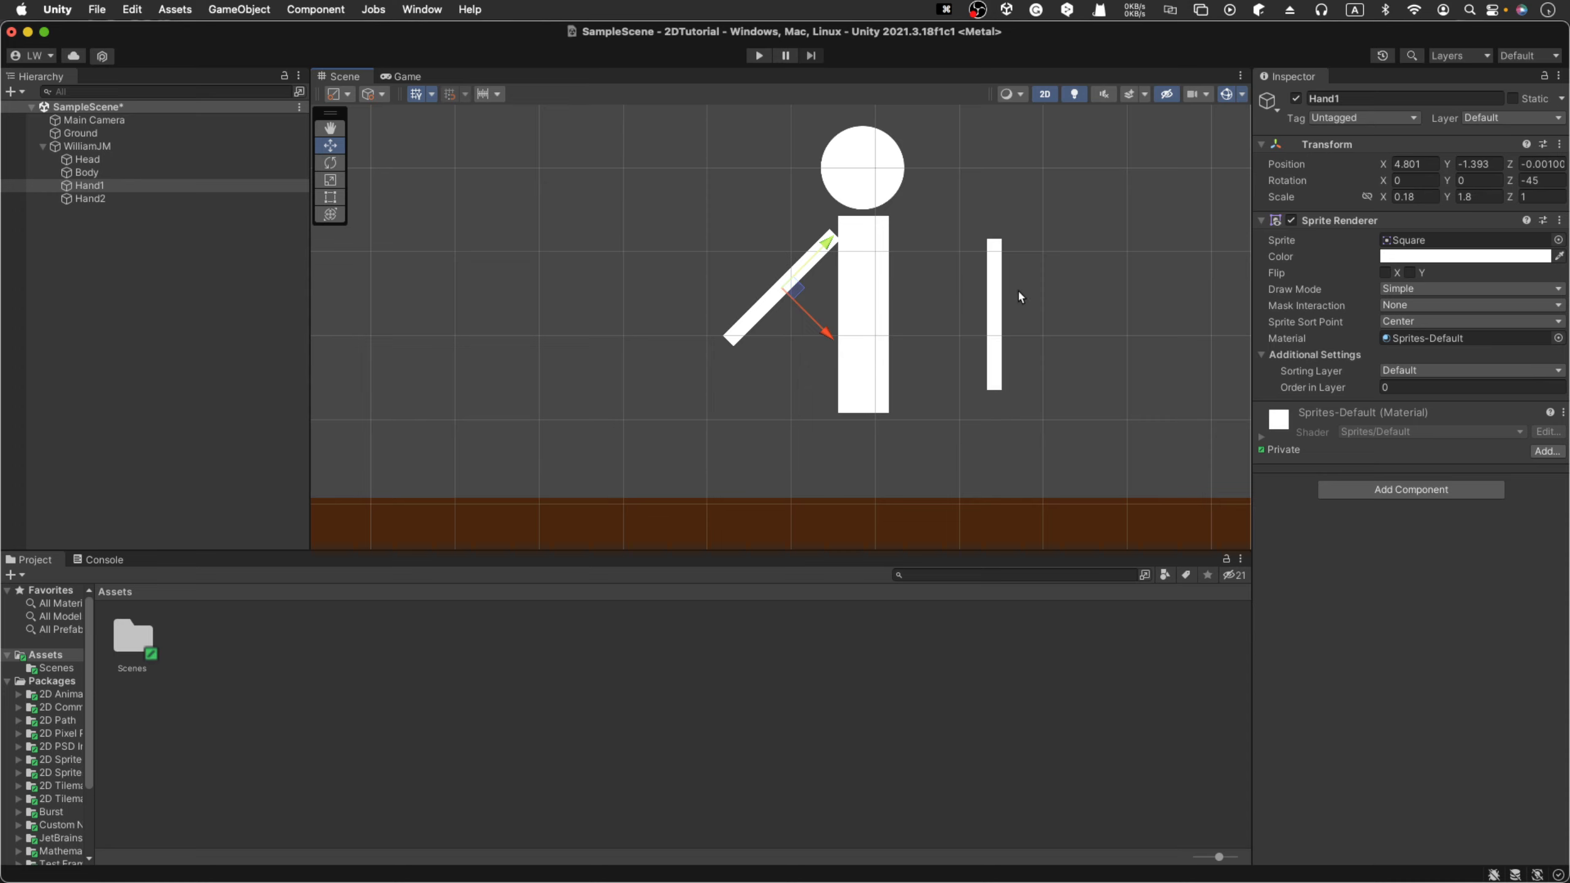
- Rotate Hand2 to a Z rotation of 45 and move it against the torso's other shoulder, at X 6.786 and Y -1.384
left_click(992, 292)
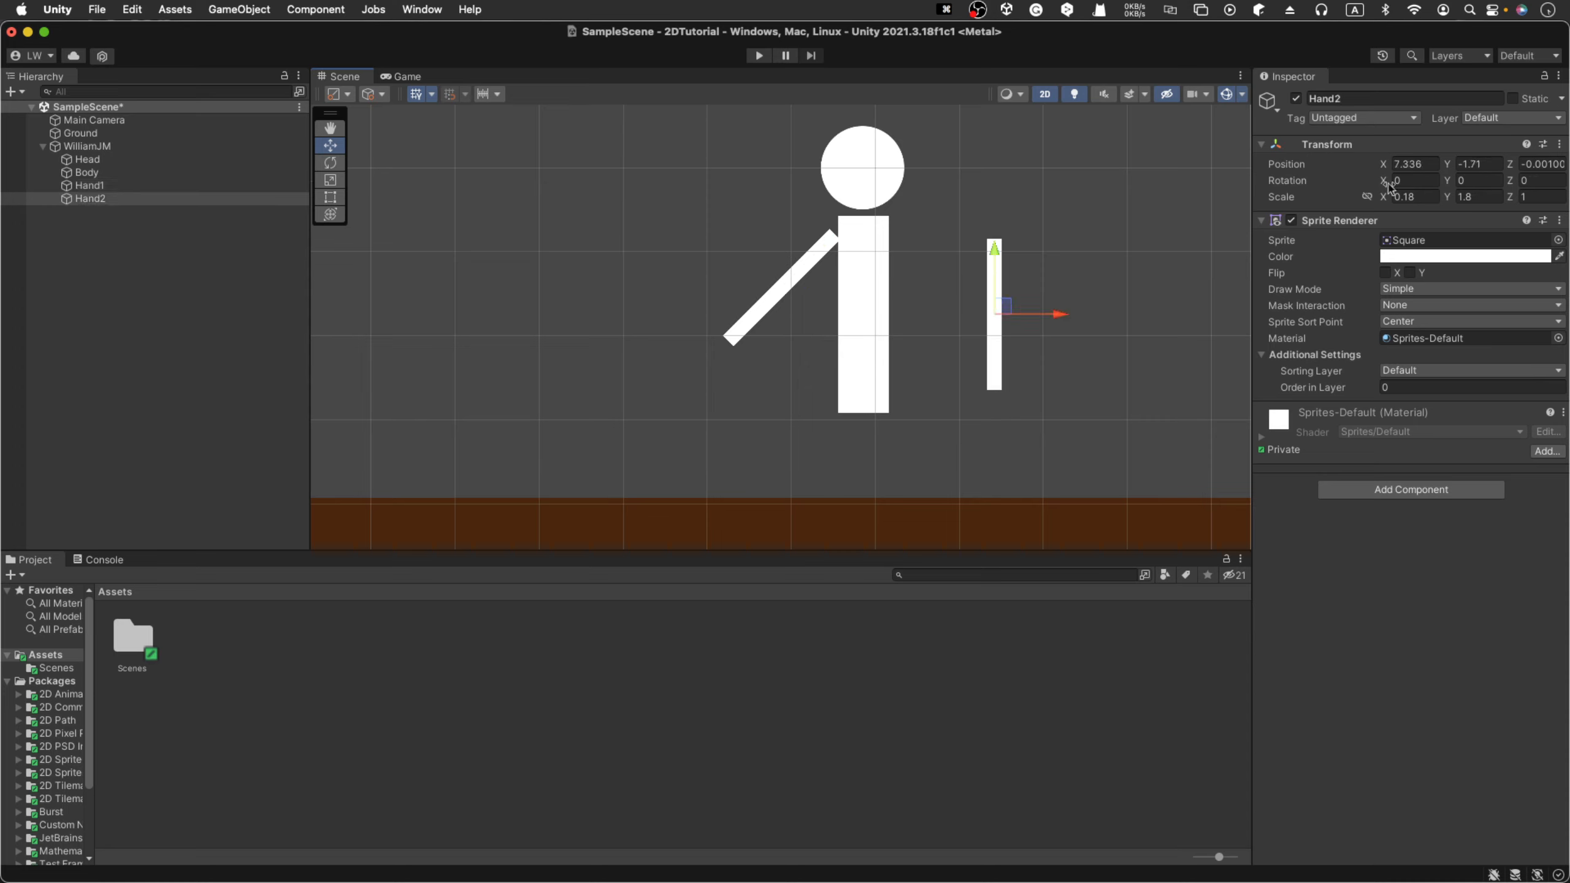
left_click(1540, 180)
type("45")
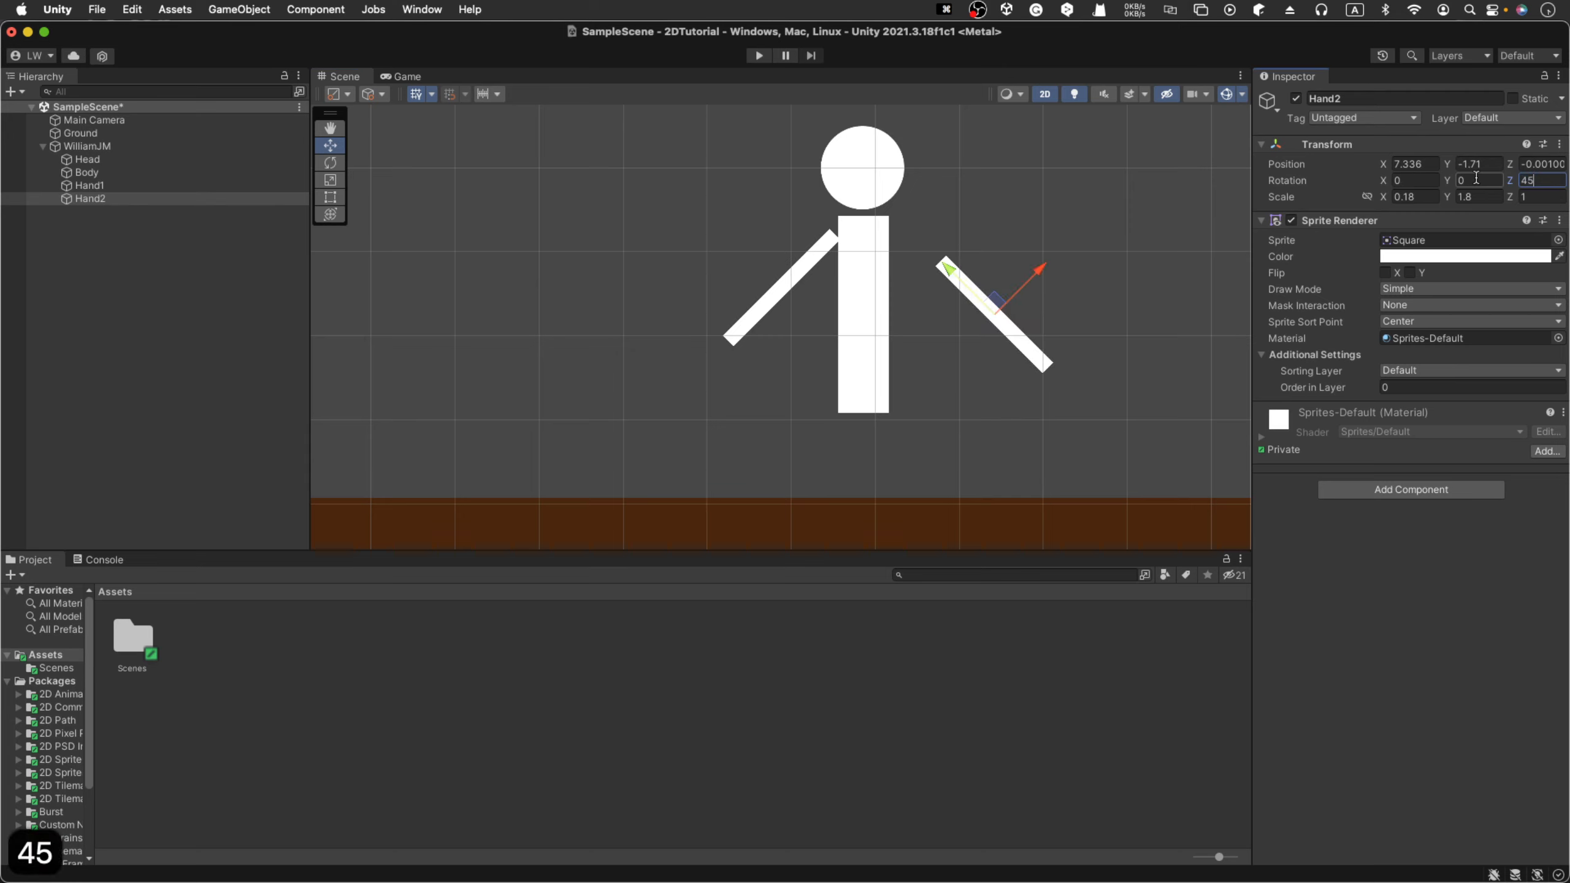
key("Return")
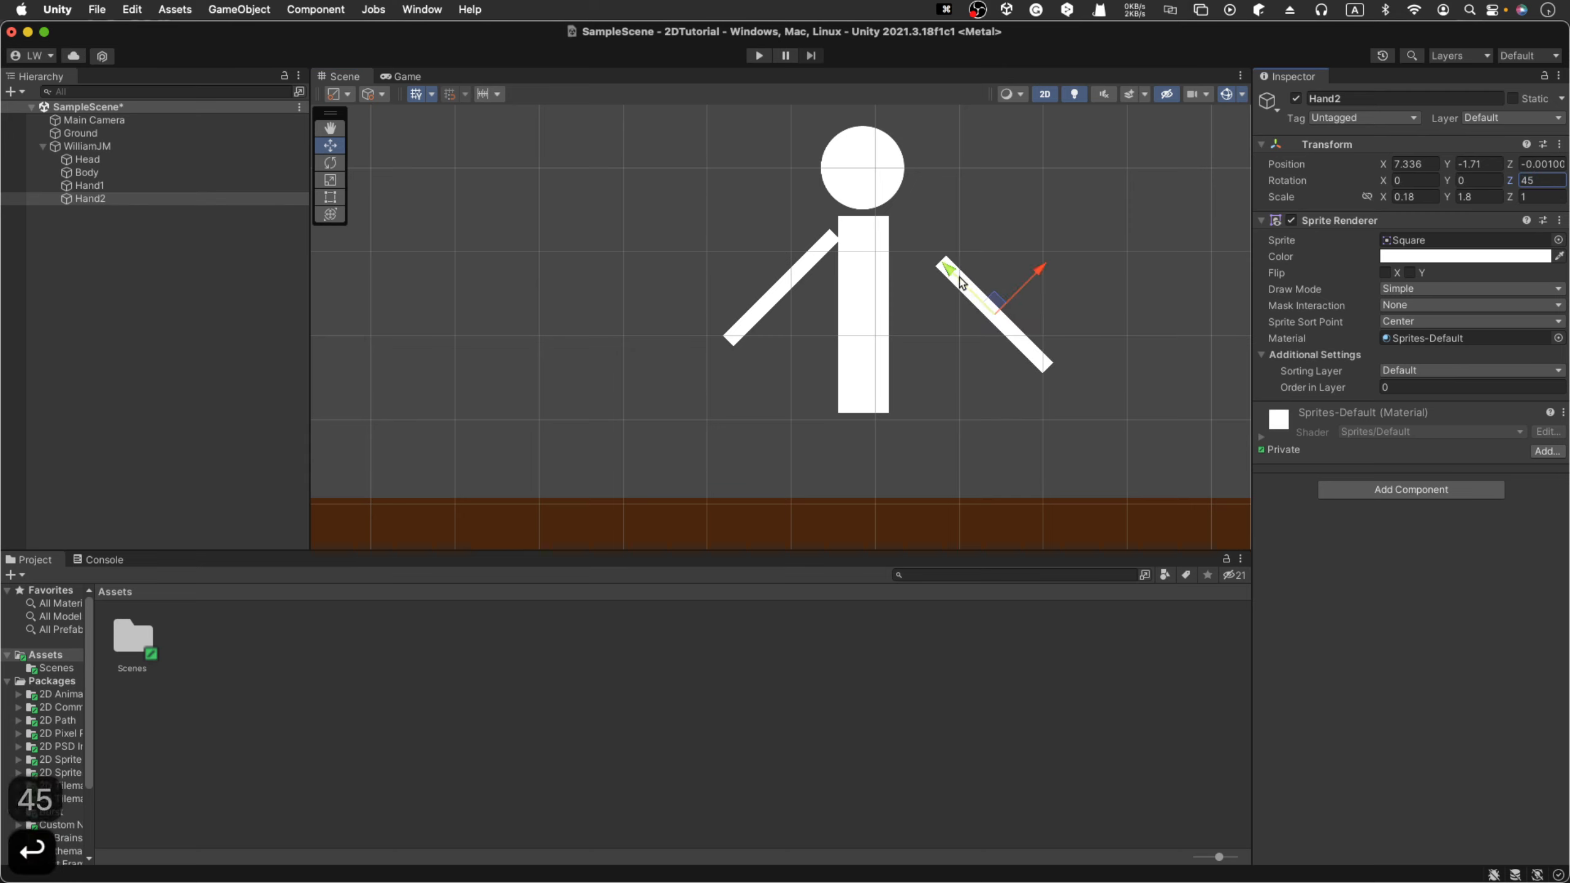
left_click_drag(949, 270, 902, 246)
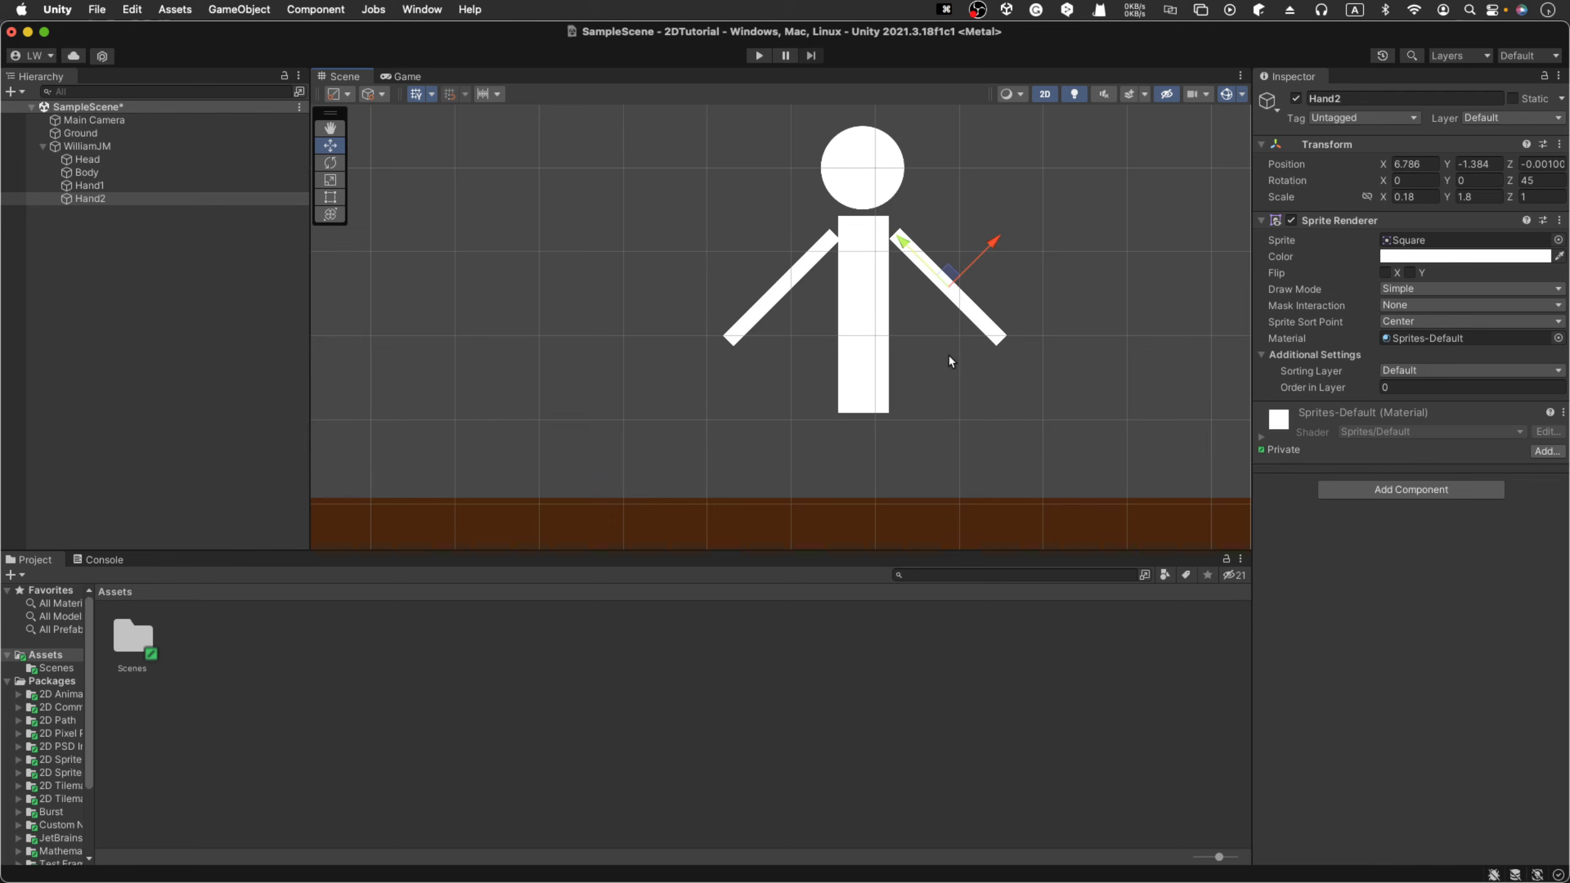
- Create a new square sprite in the scene and name it Leg
scroll(950, 362, "down", 4)
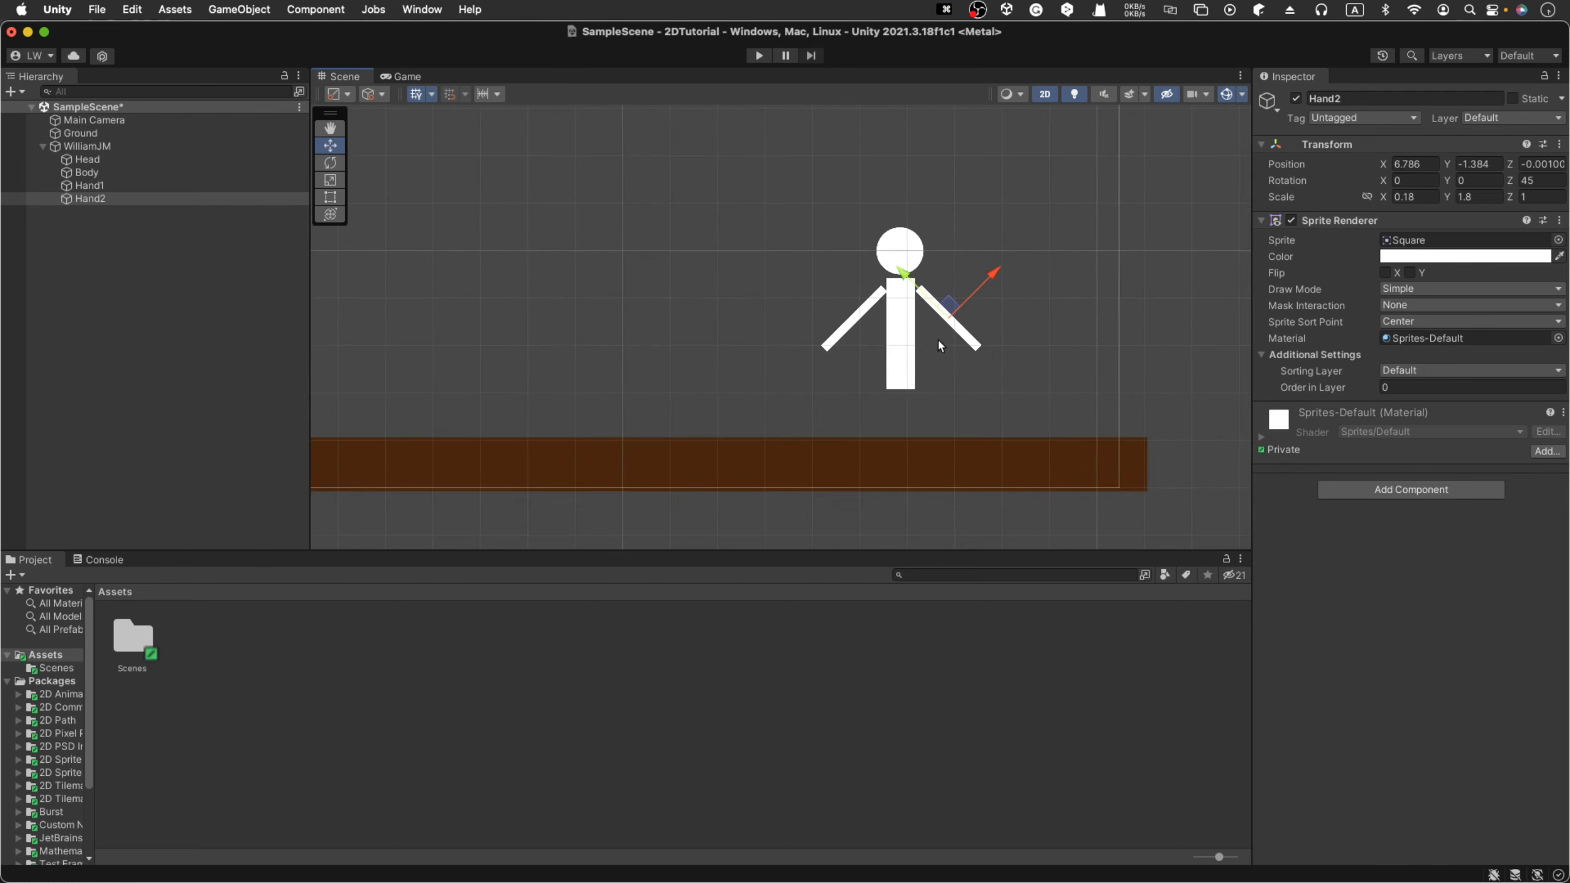
left_click(889, 350)
right_click(115, 250)
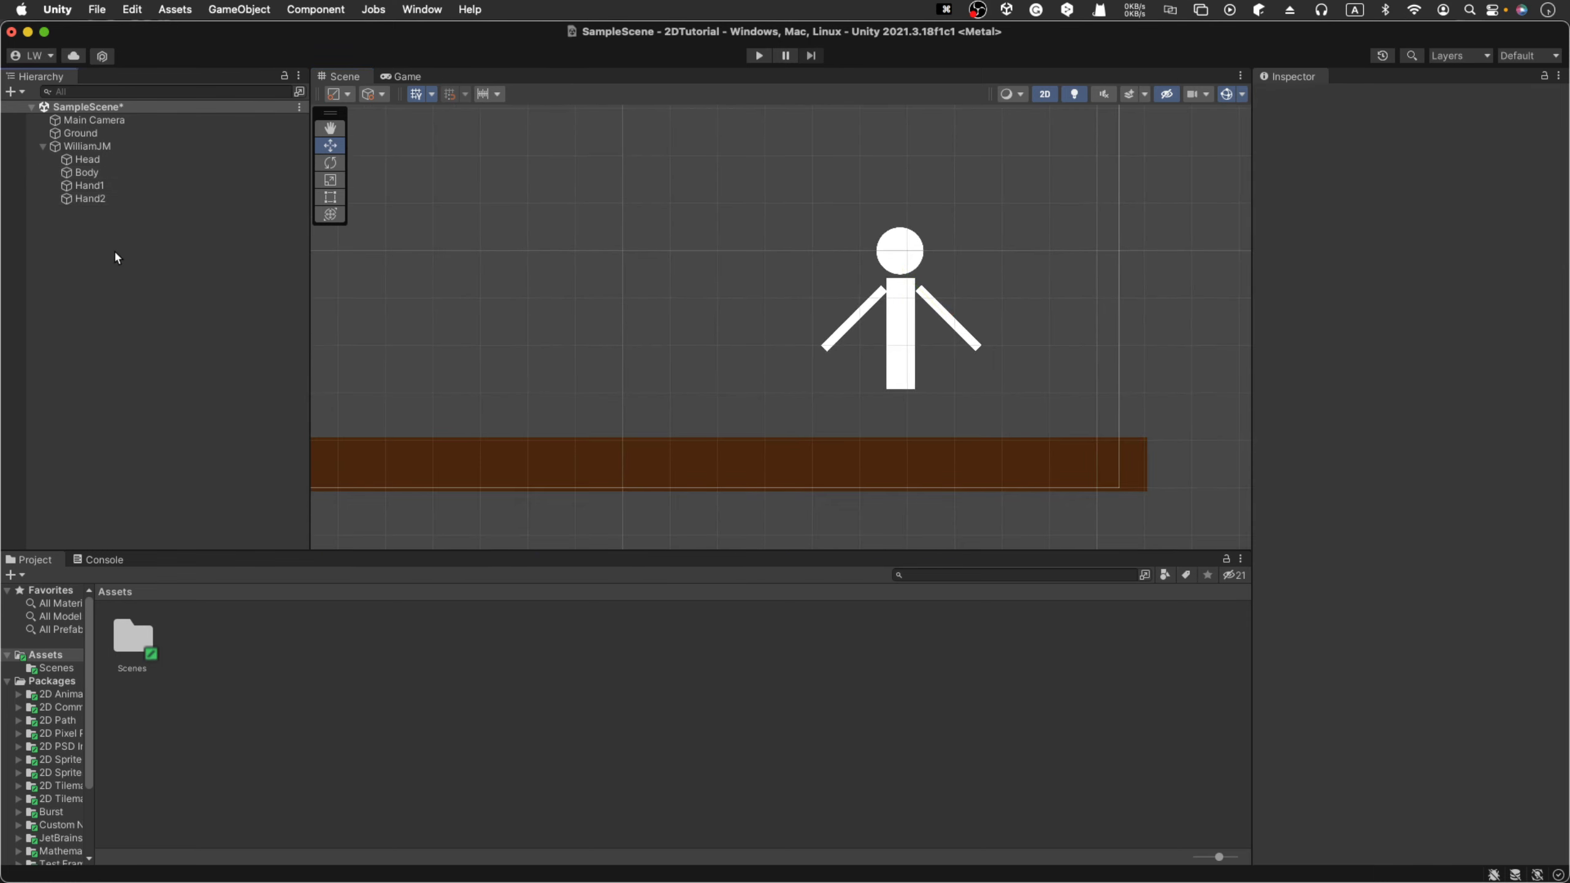
mouse_move(287, 473)
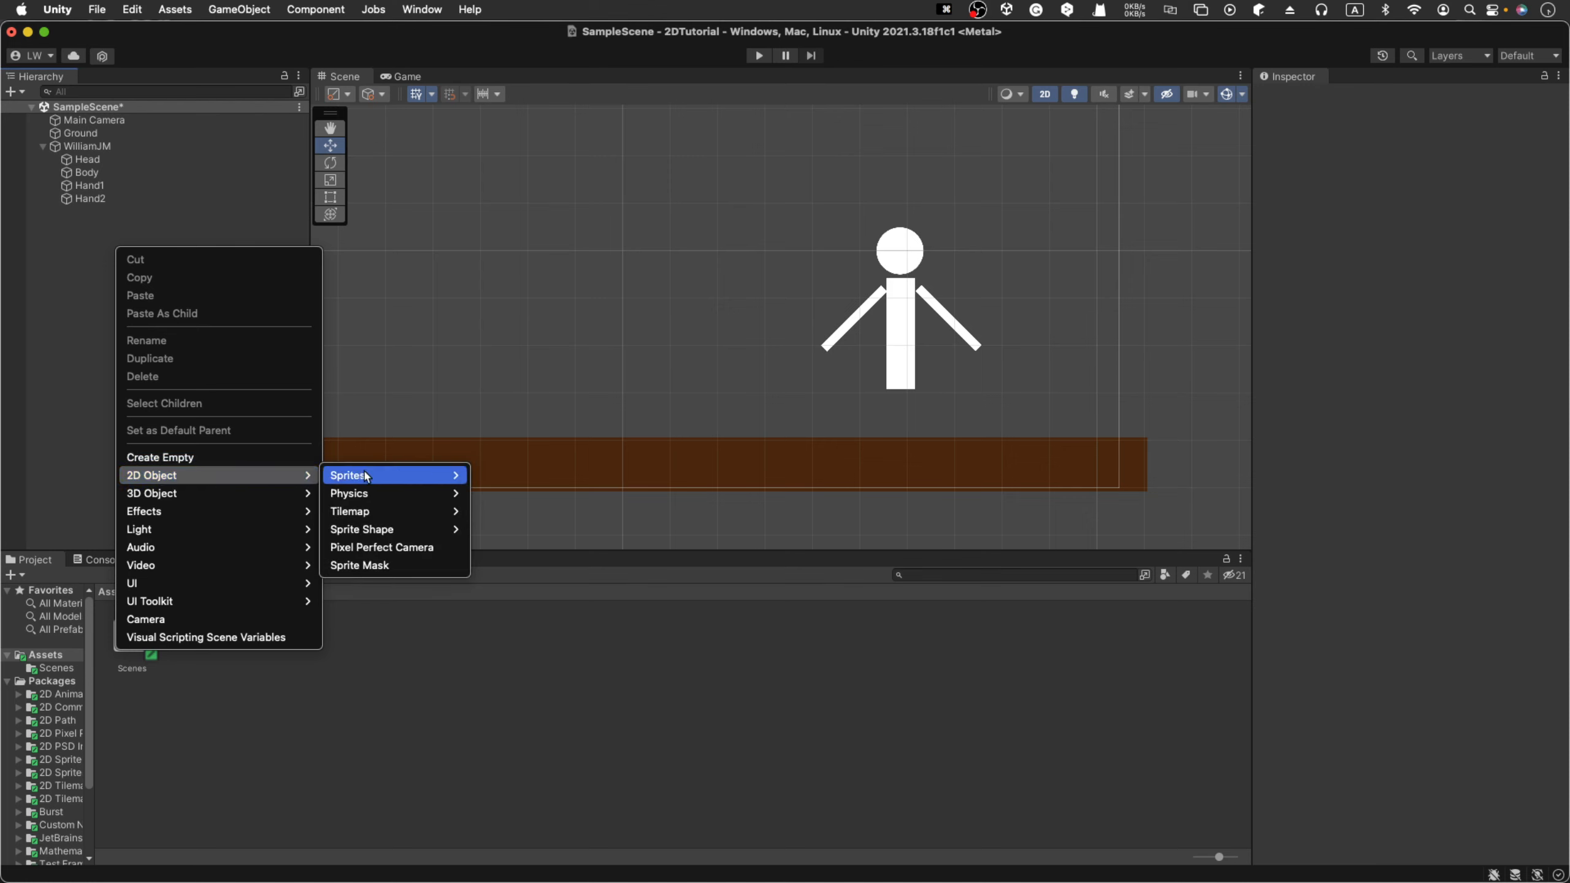
mouse_move(362, 475)
left_click(499, 493)
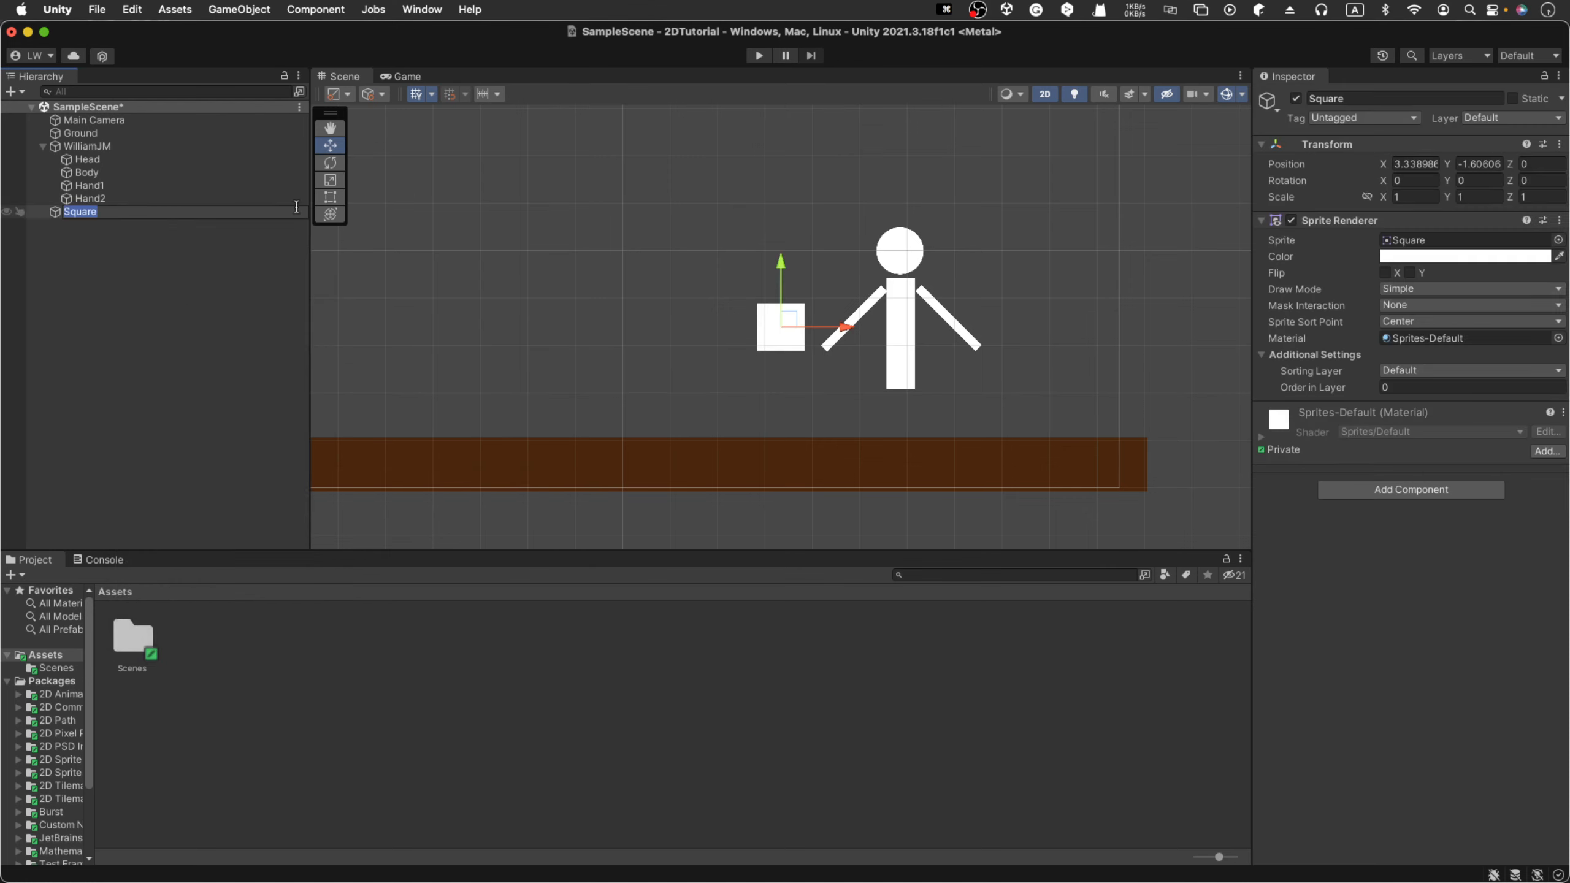
type("Leg")
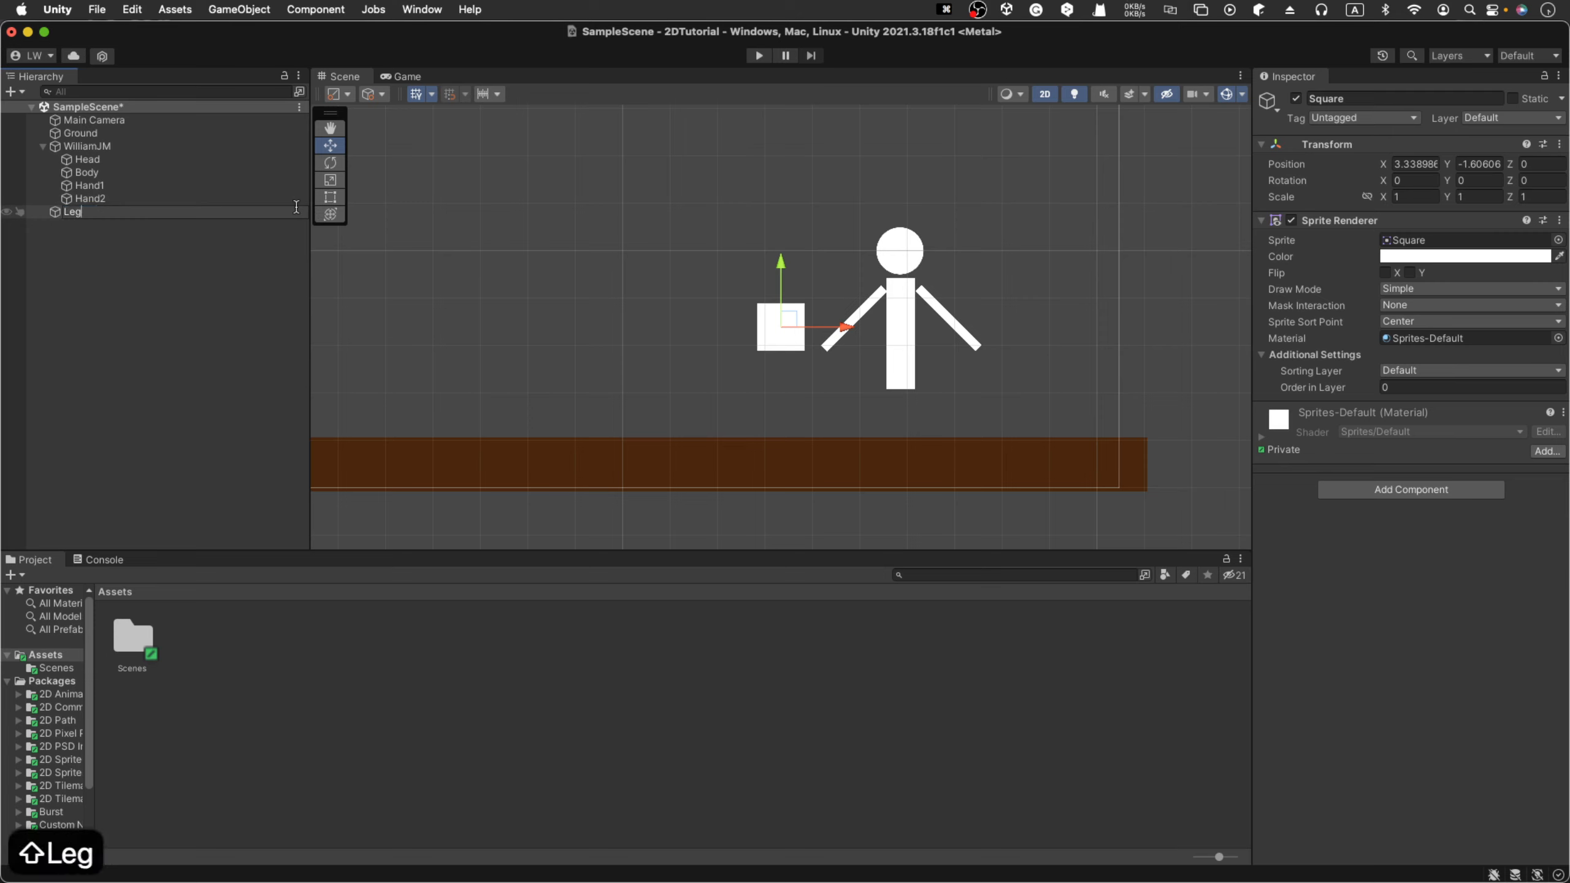
key("Return")
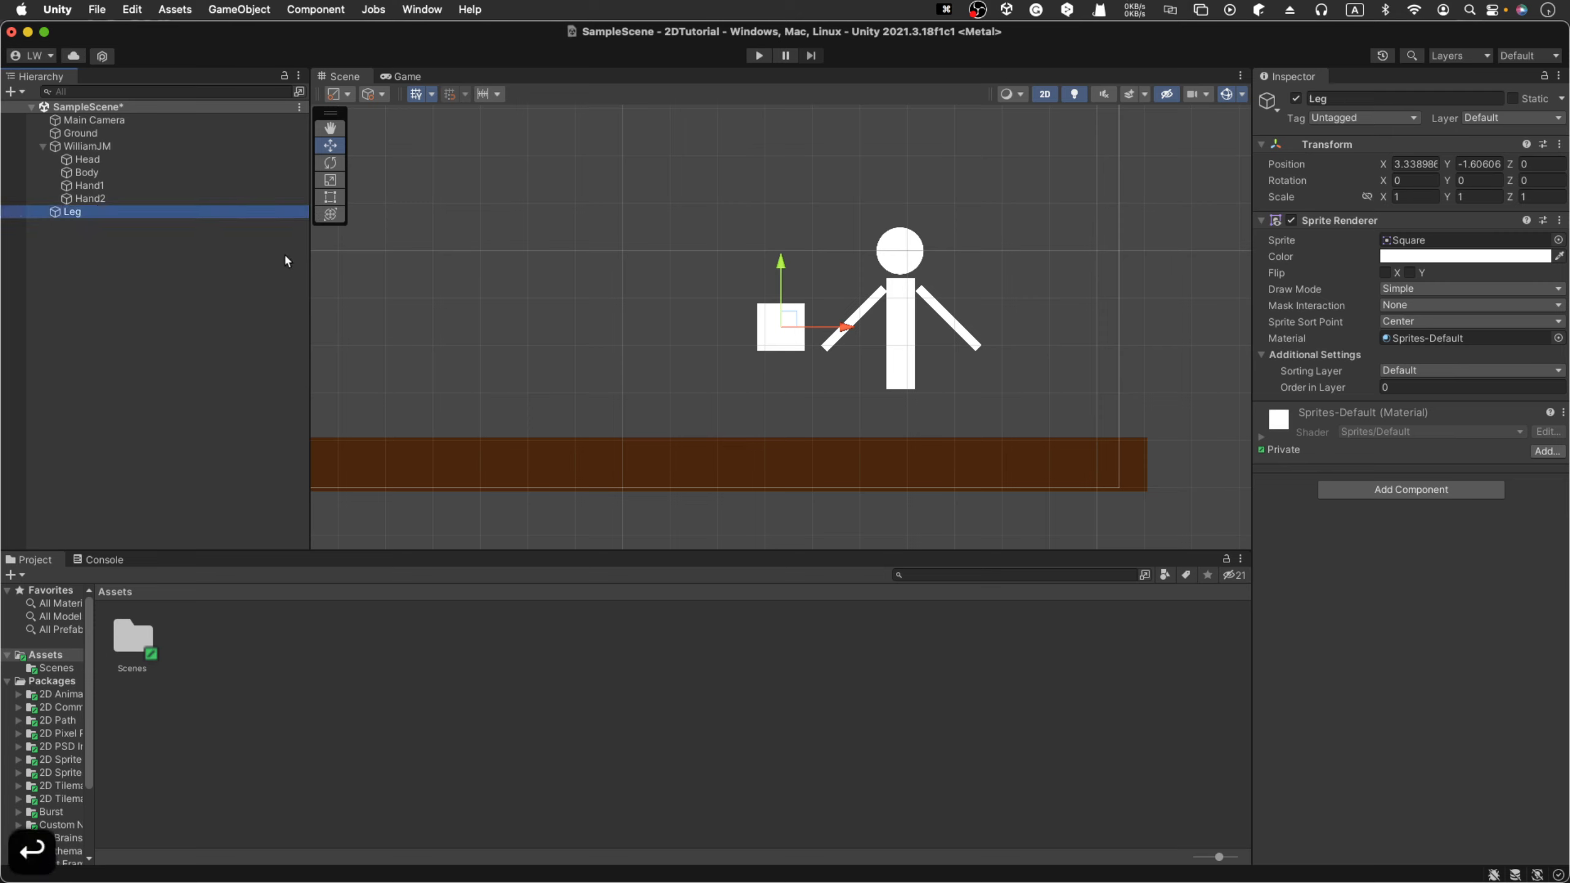
right_click(67, 215)
left_click(37, 229)
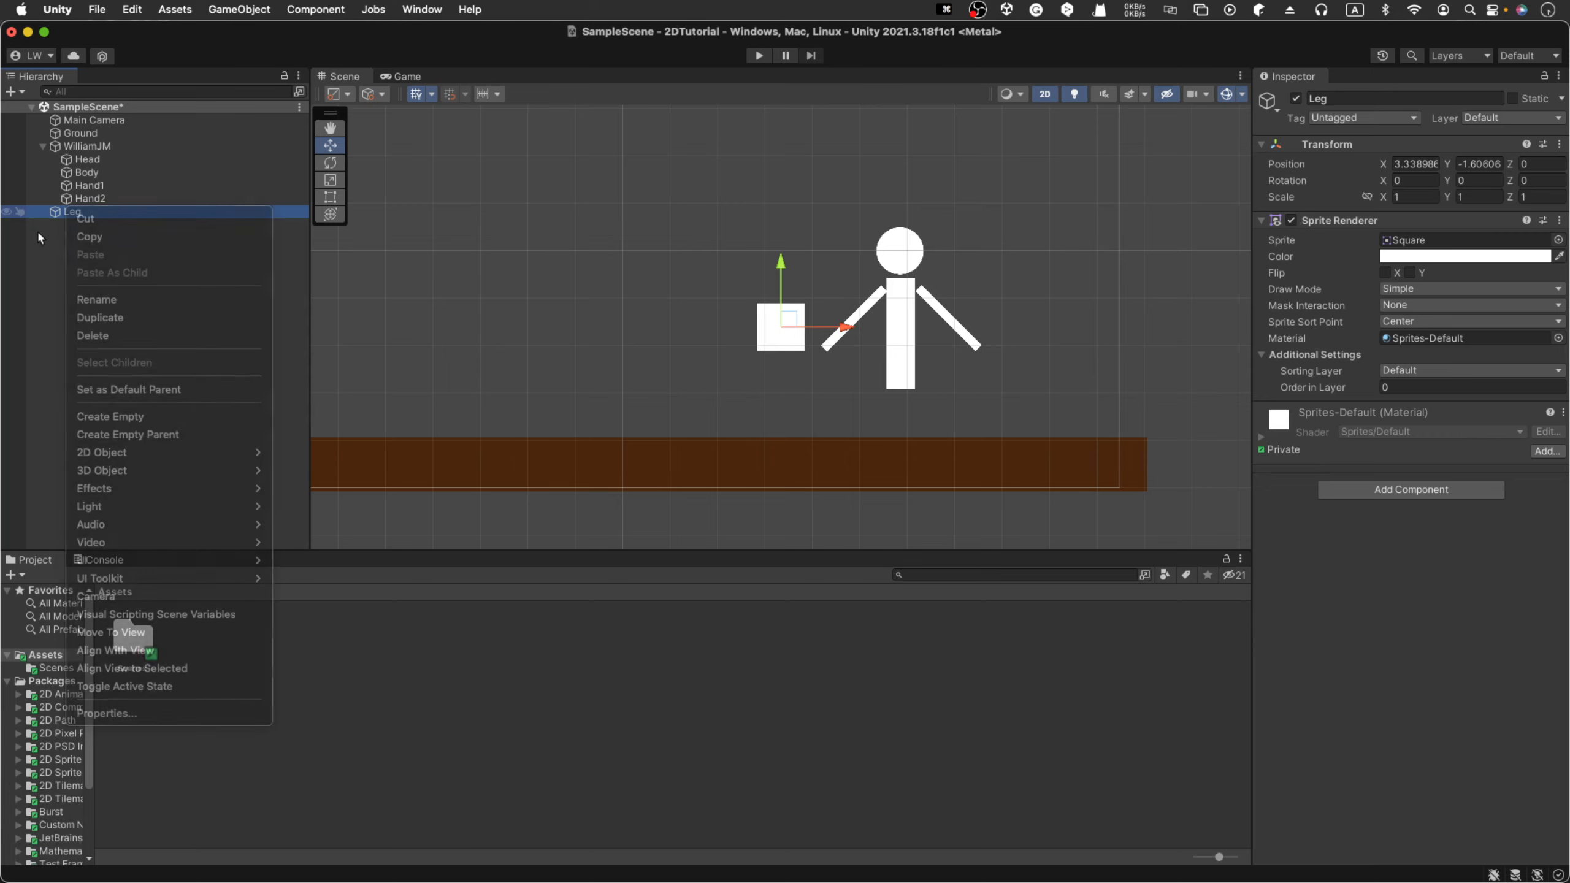
left_click(72, 215)
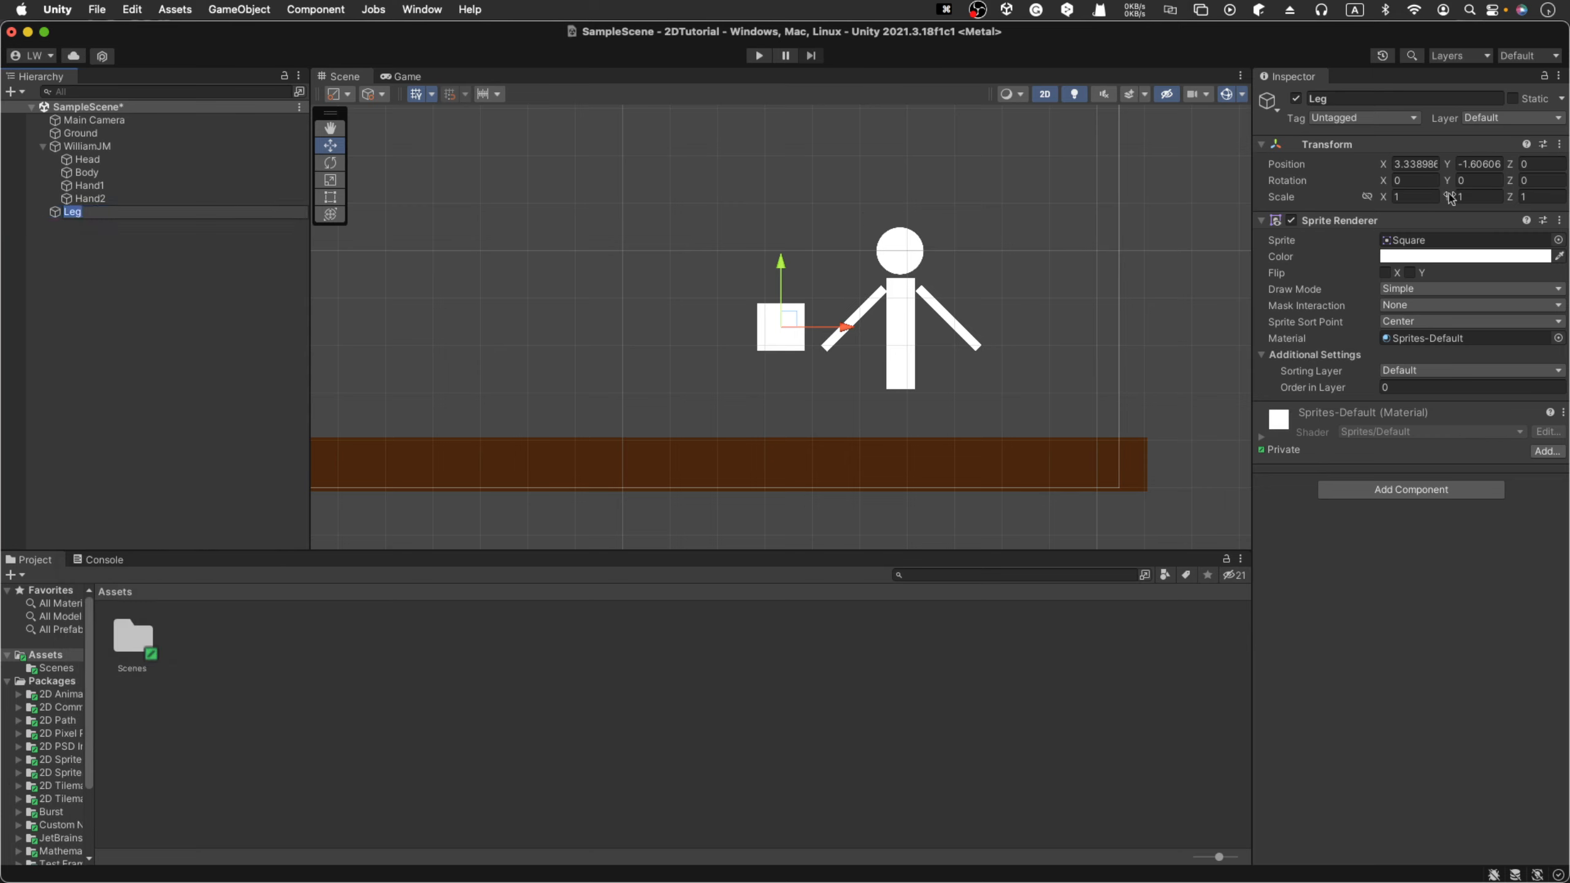
- Scale the Leg sprite to X 0.19 and Y 2.42 and move it below the torso to X 5.58, Y -3.59
left_click_drag(1448, 193, 1366, 201)
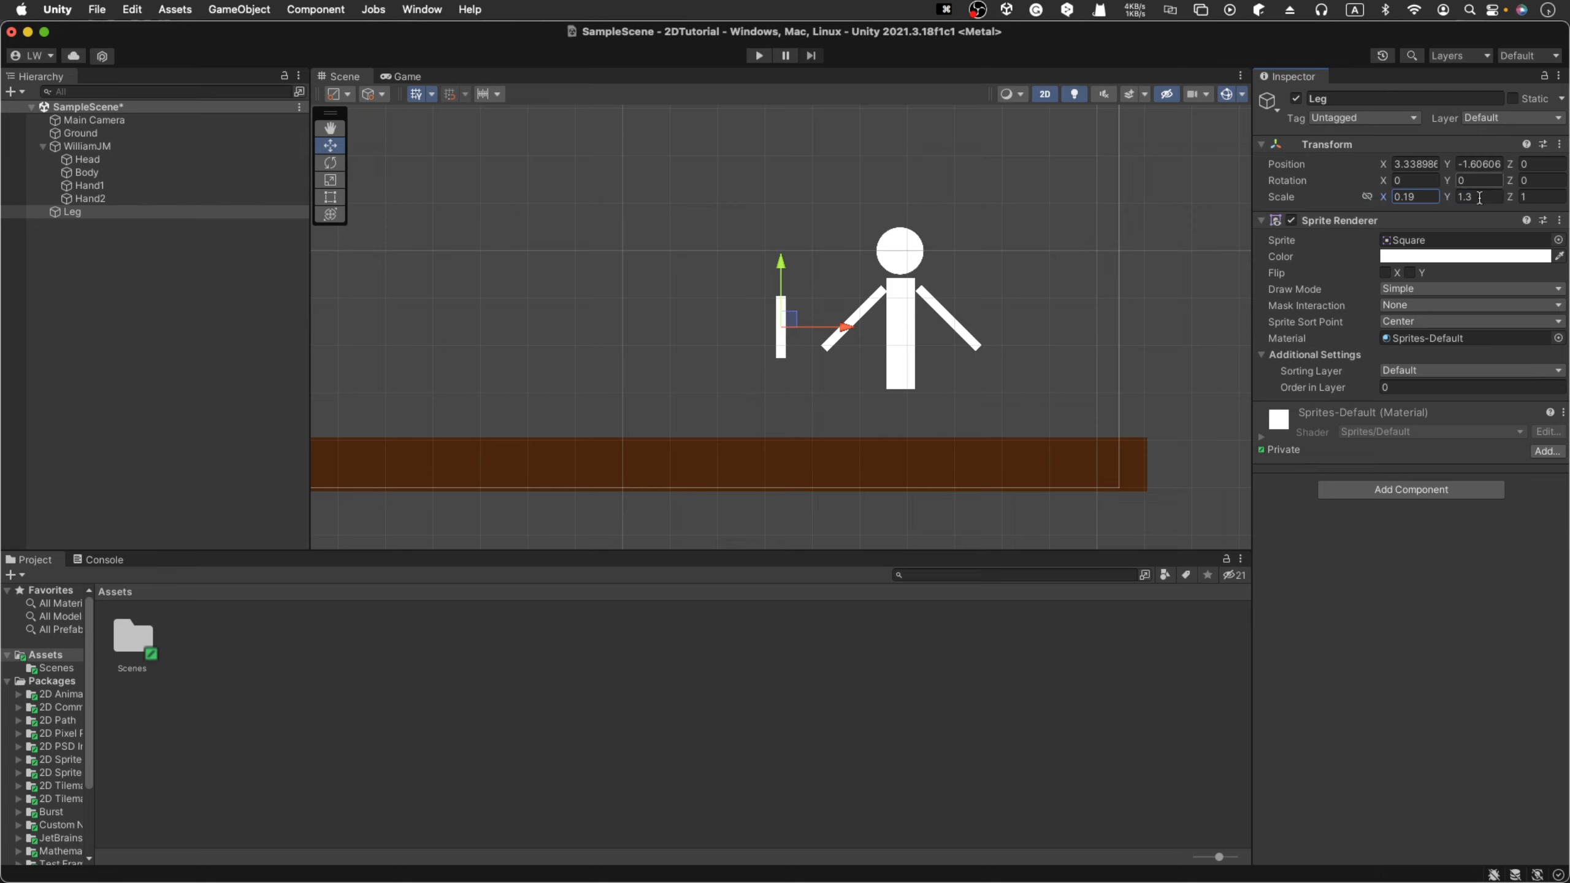
left_click(1455, 197)
left_click_drag(1455, 199, 1485, 203)
left_click_drag(785, 279, 948, 439)
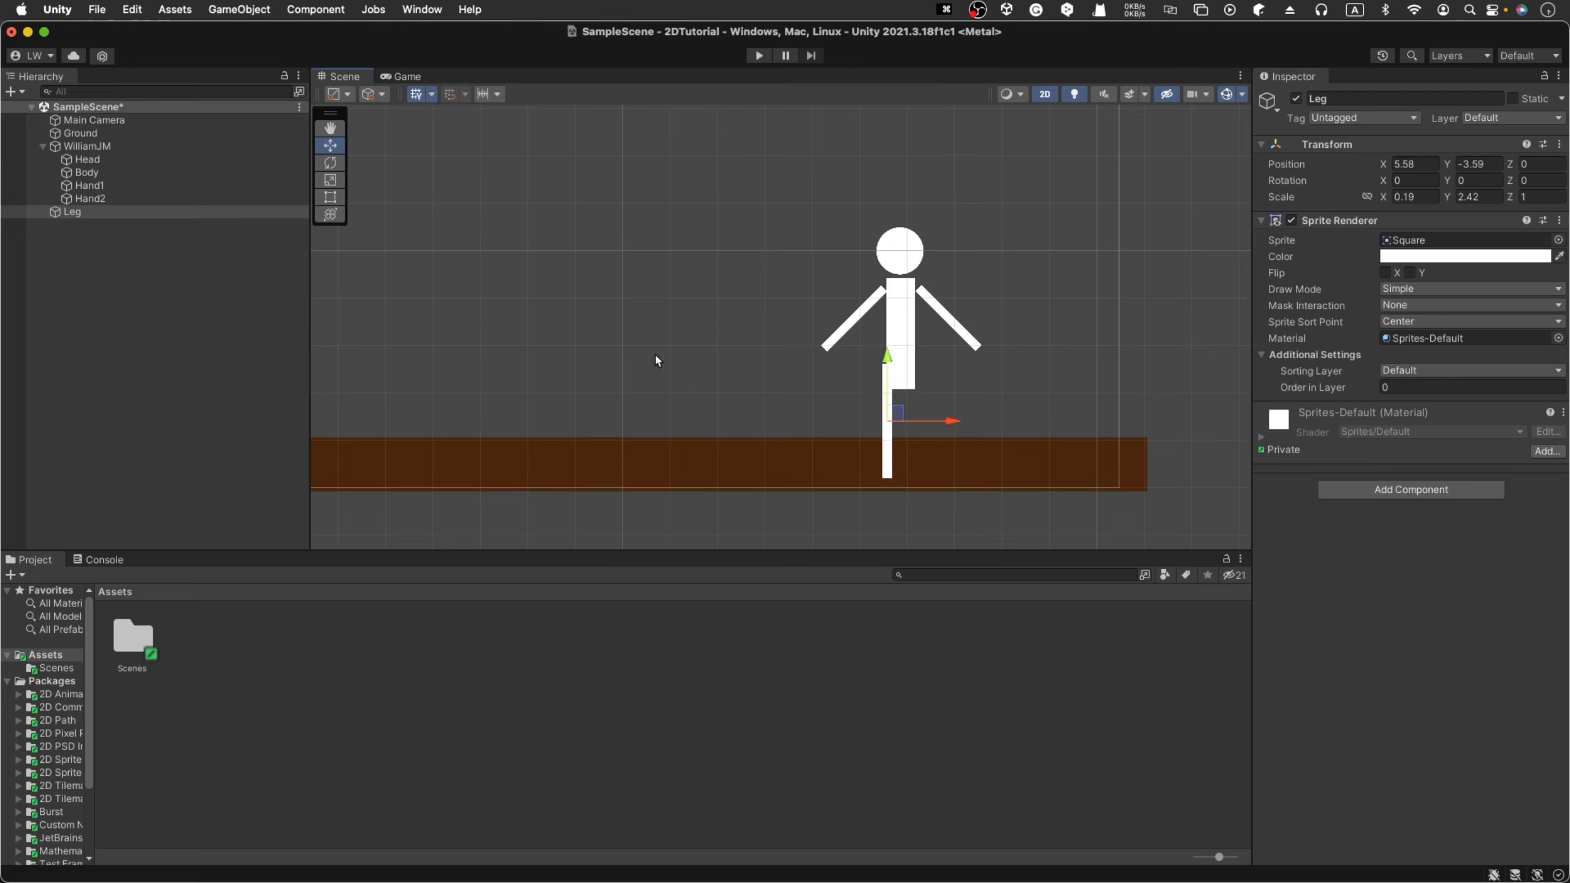
- Duplicate the Leg sprite and rename the copy as Leg2
left_click(141, 213)
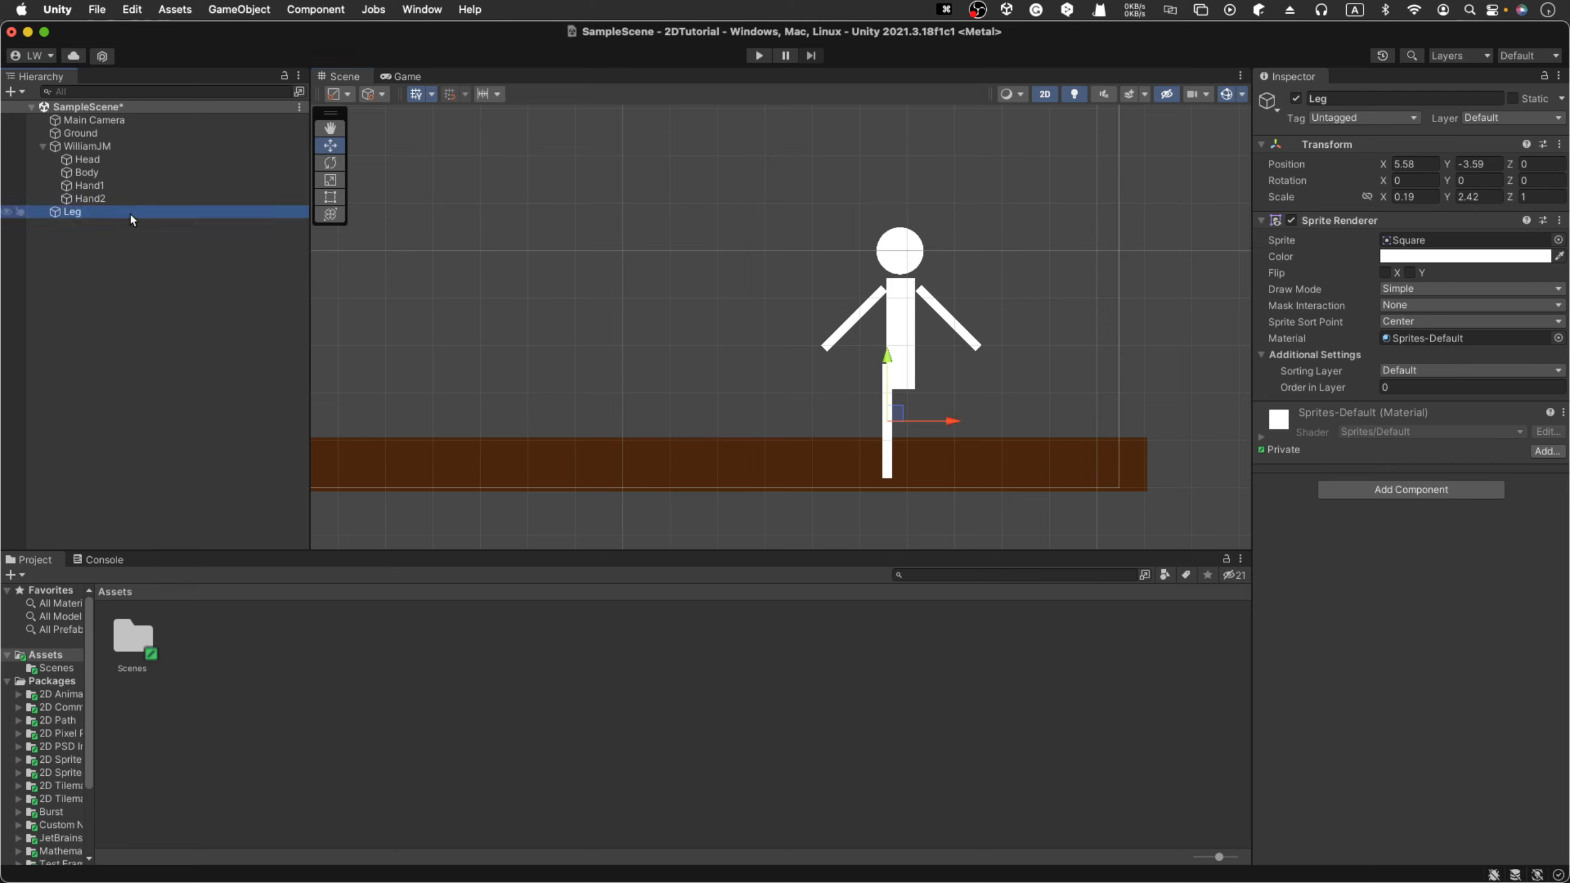
key("super+d")
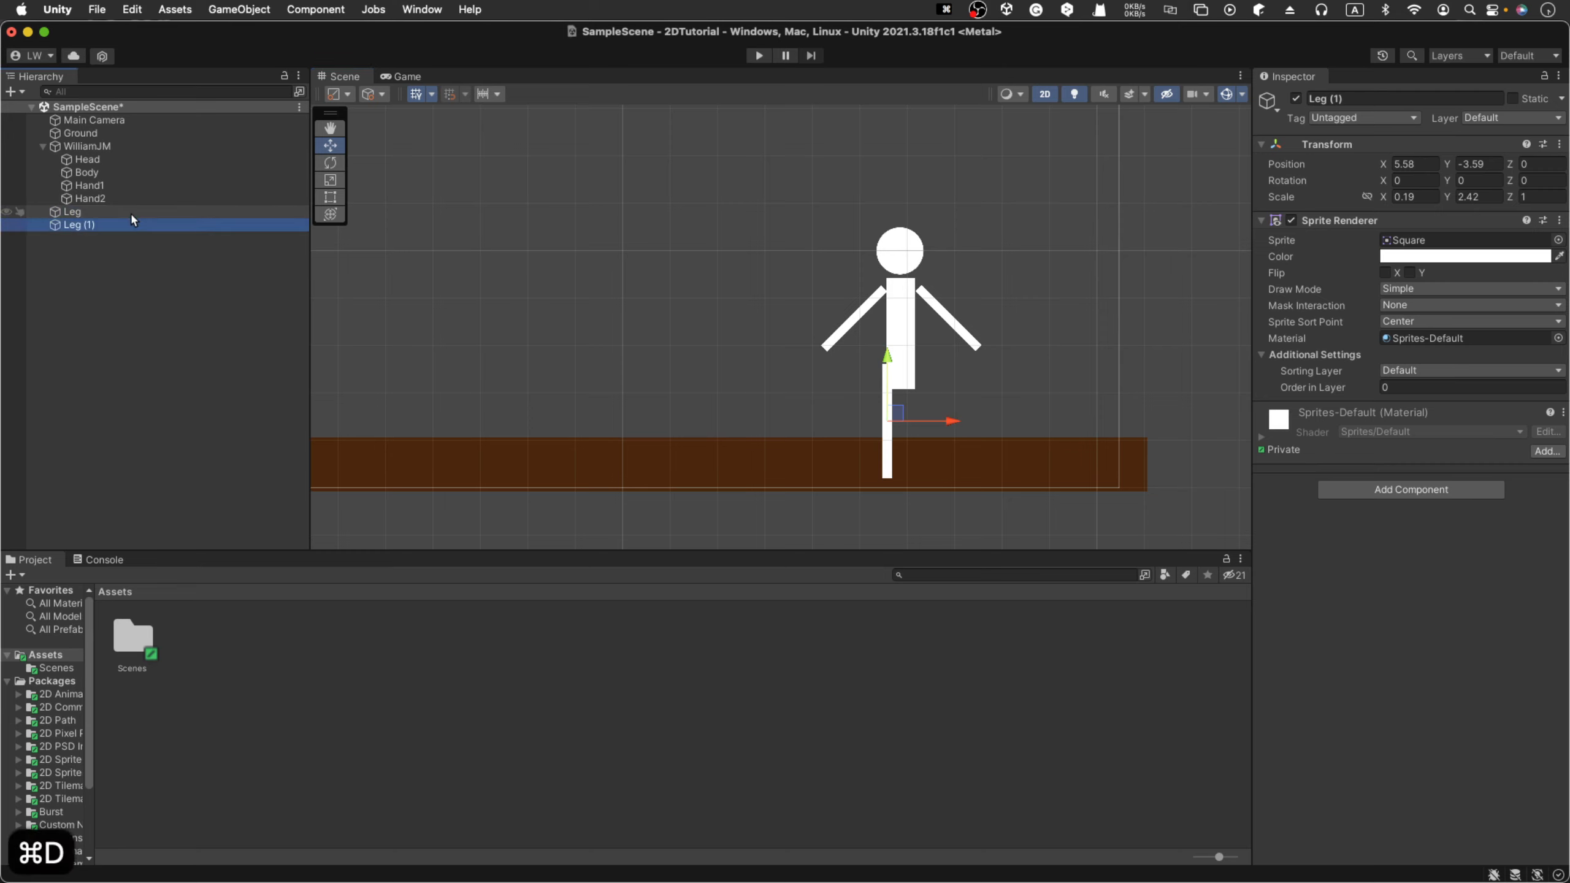
right_click(88, 224)
left_click(143, 313)
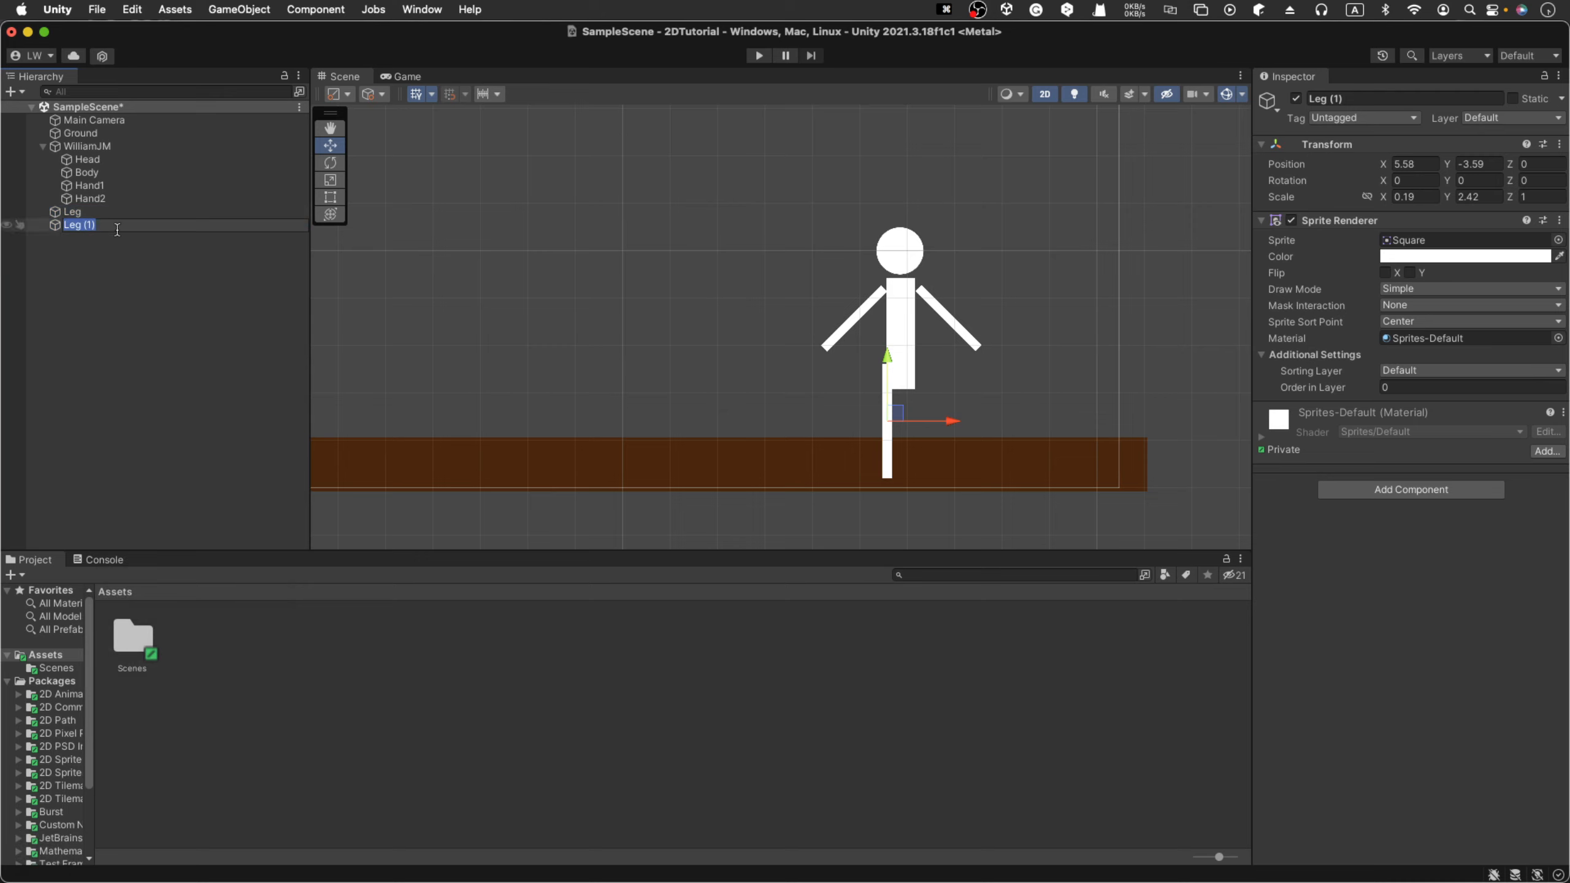
key("BackSpace")
key("BackSpace")
key("BackSpace")
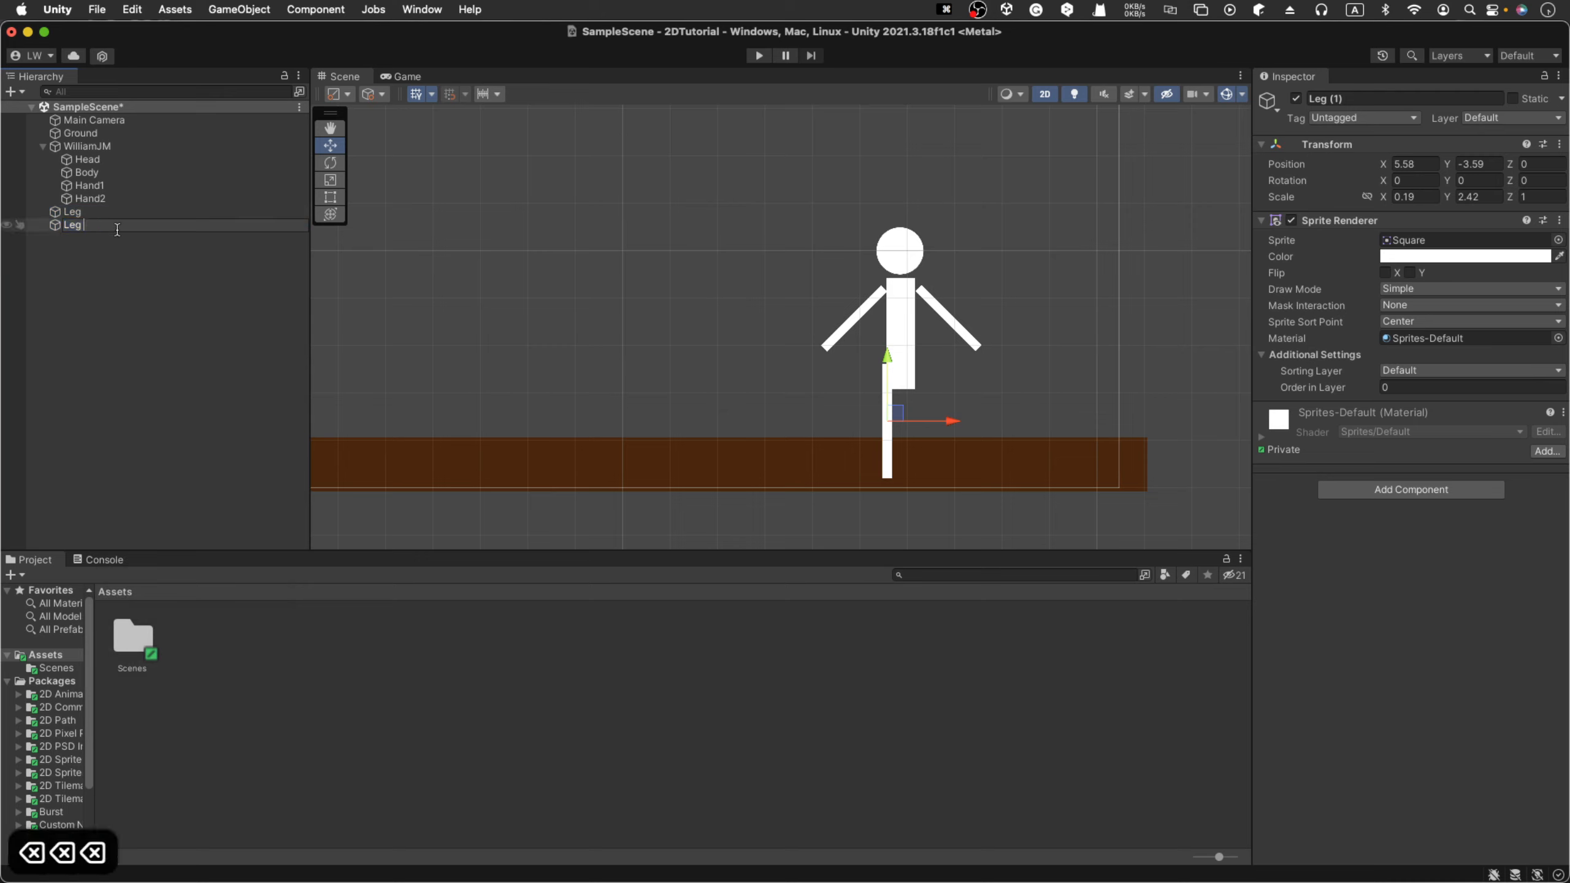
key("BackSpace")
type("2")
- Rename the original Leg sprite as Leg1
left_click(71, 212)
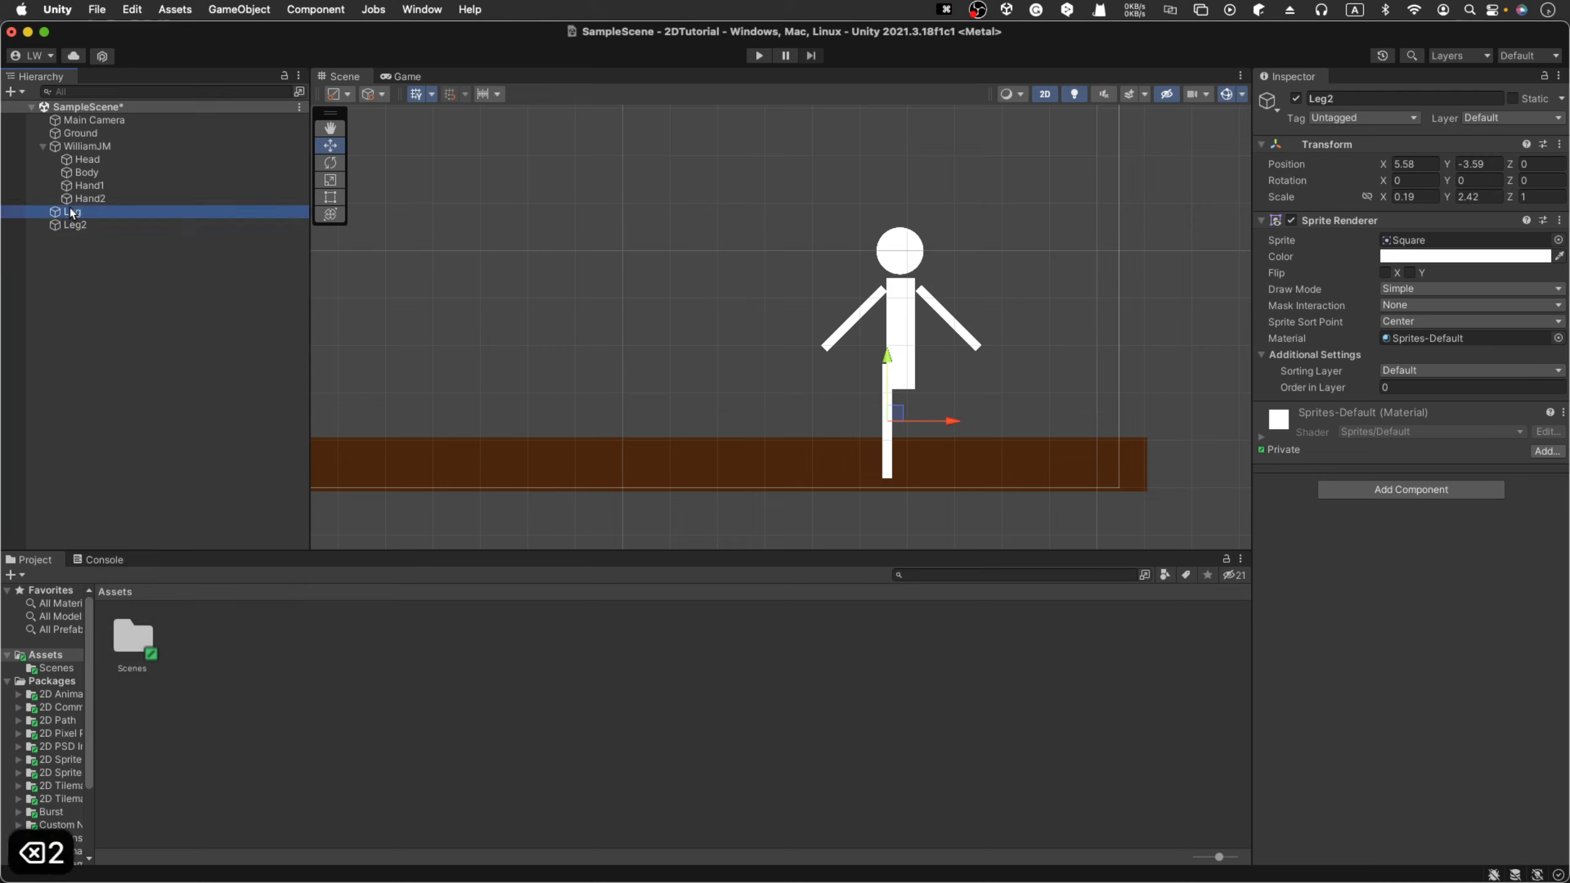
right_click(71, 212)
left_click(127, 300)
key("Right")
type("1")
key("Return")
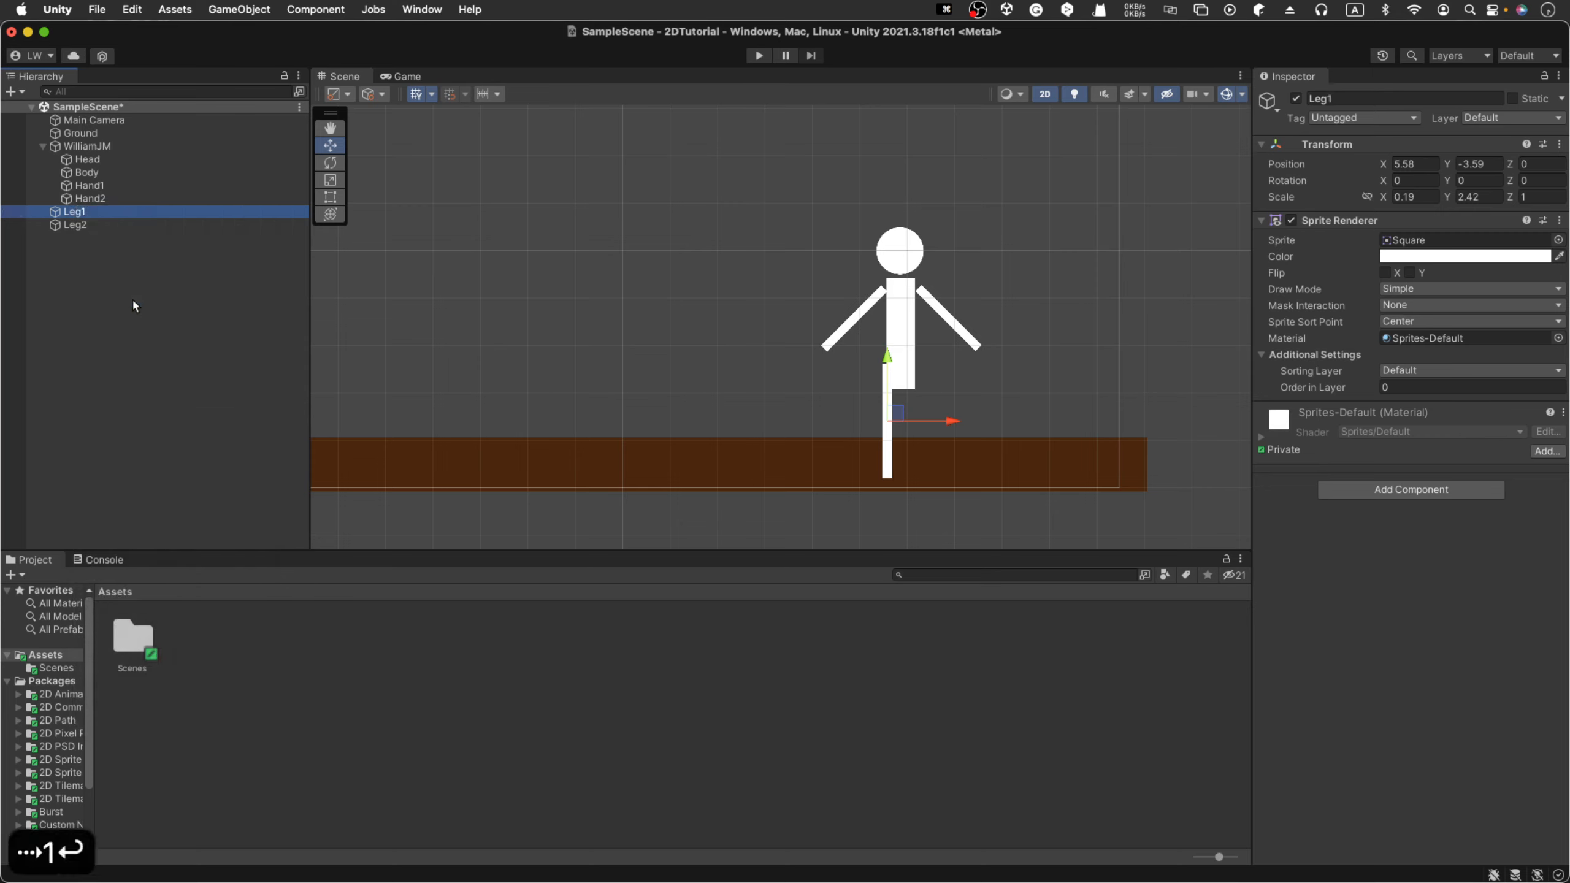
- Make Leg1 and Leg2 children of the character's parent object
left_click(76, 226, "shift")
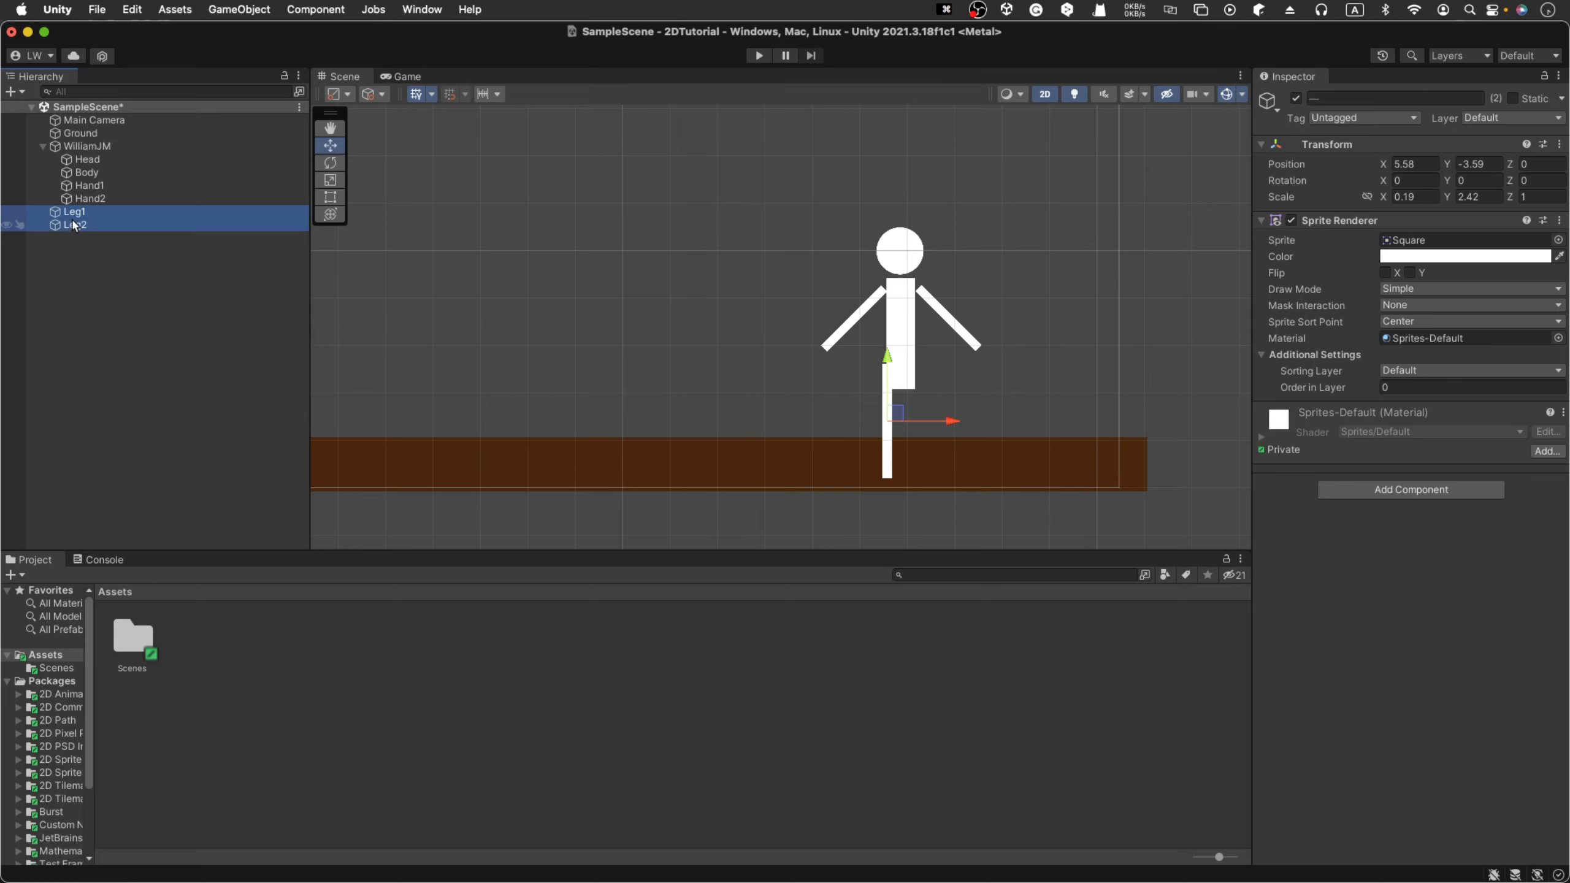
left_click_drag(76, 226, 87, 149)
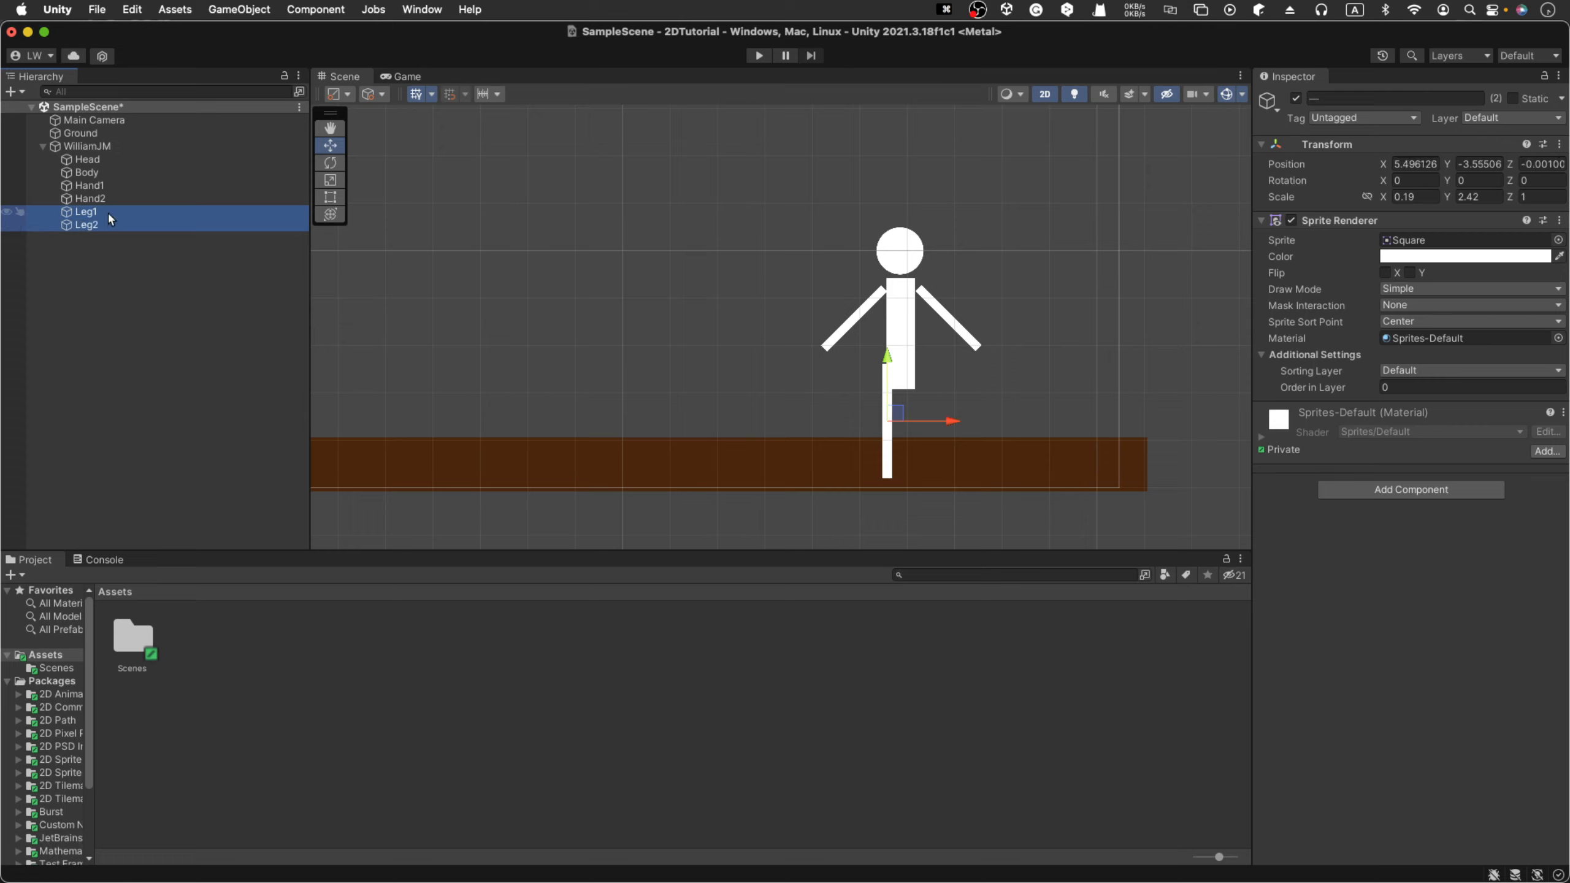
left_click(108, 211)
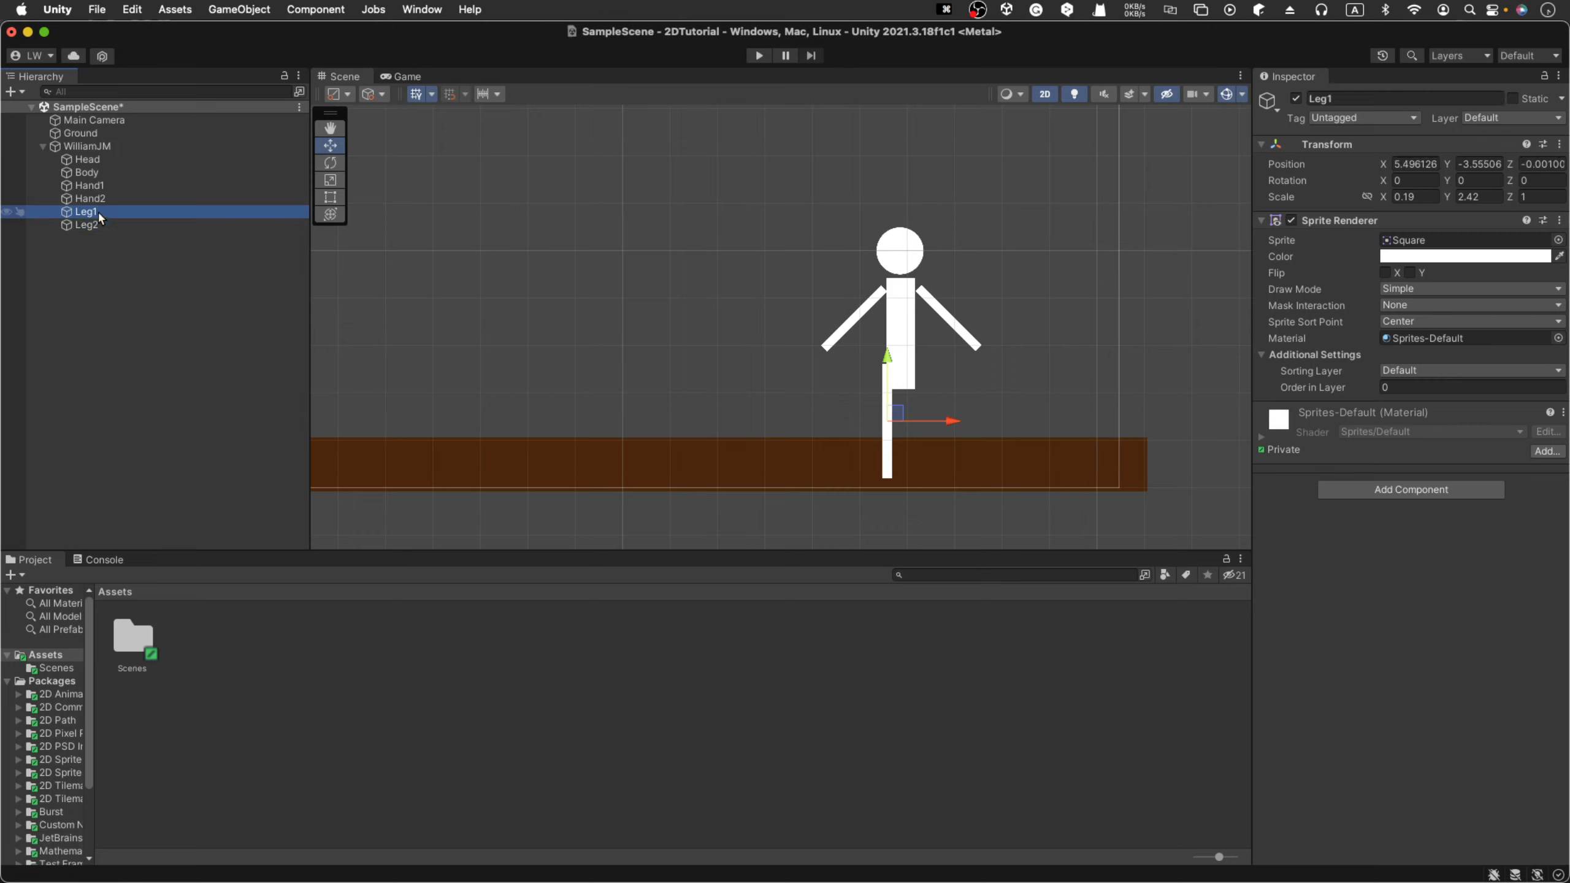
- Move Leg2 horizontally to the torso's other edge, at a position of X 6.1
left_click(203, 224)
left_click_drag(953, 423, 982, 429)
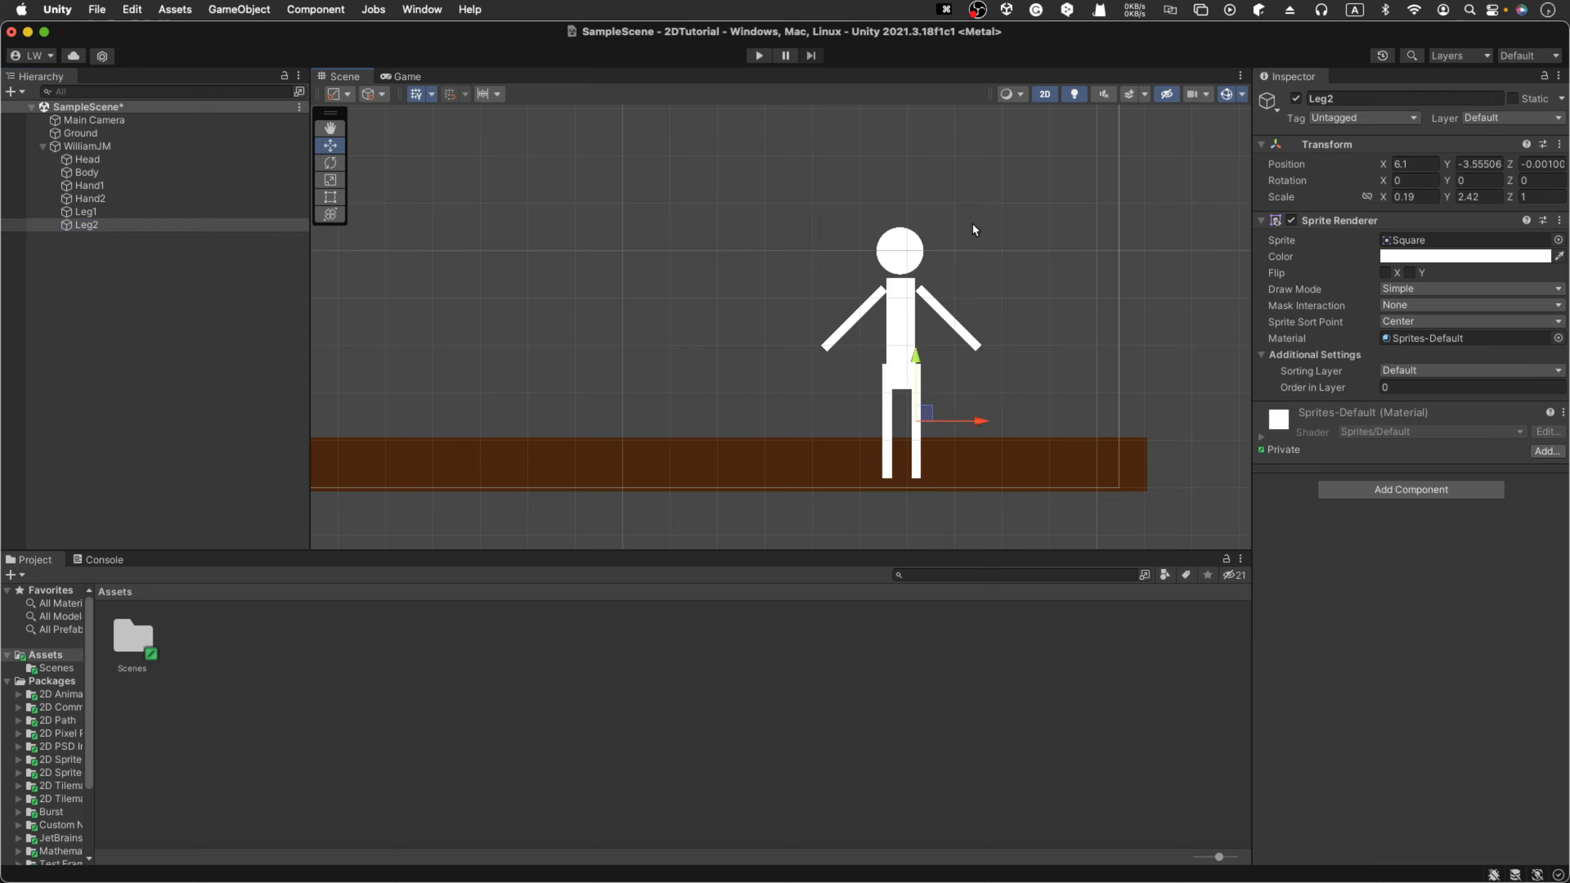
left_click(177, 319)
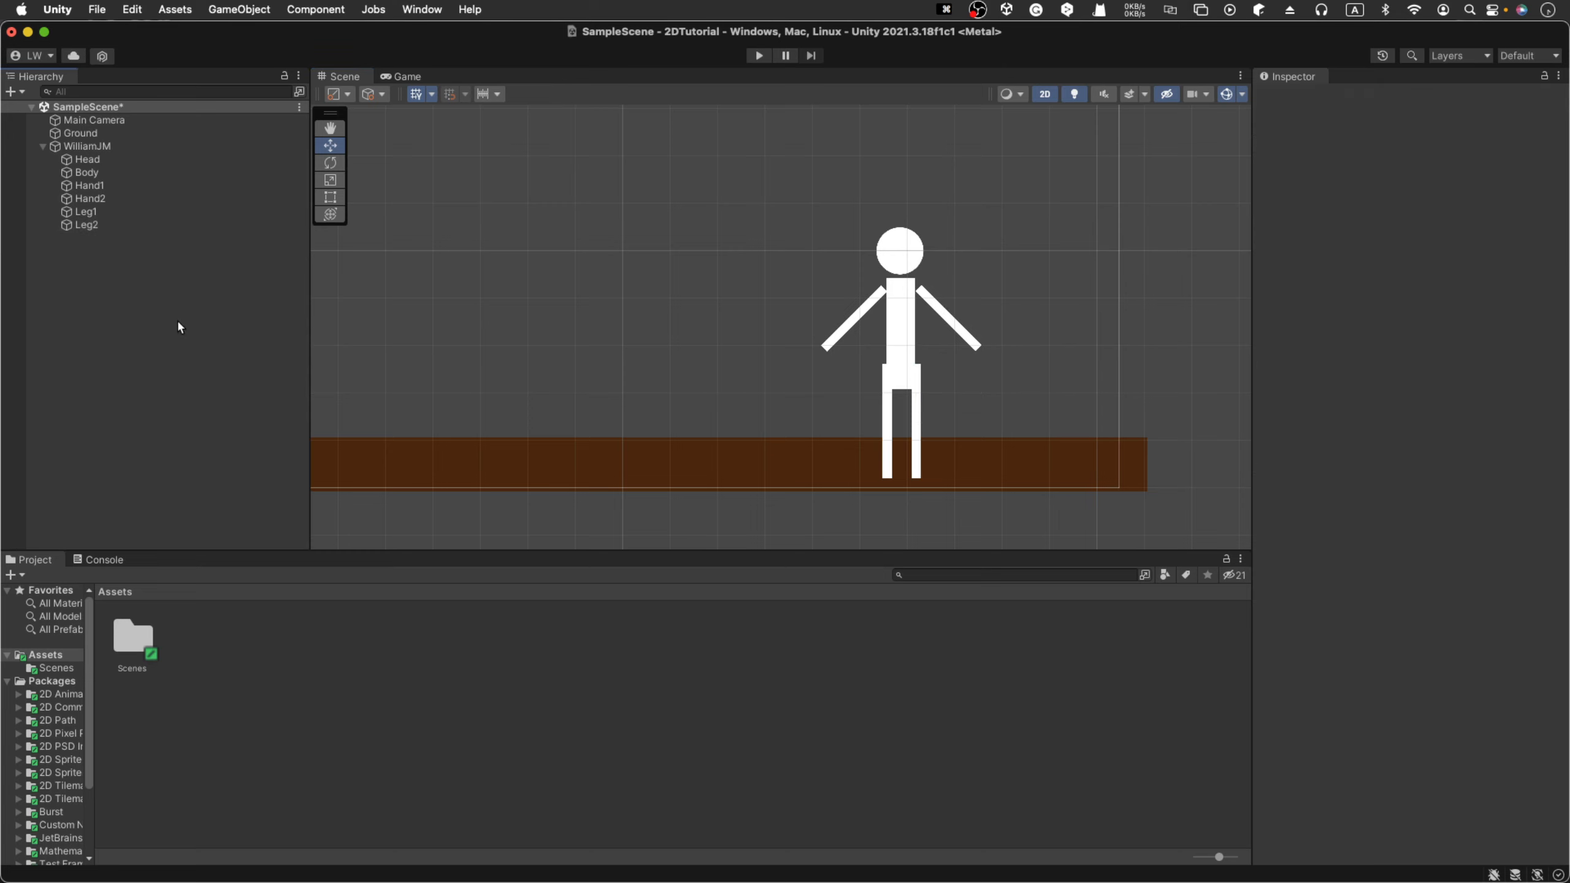
left_click(106, 146)
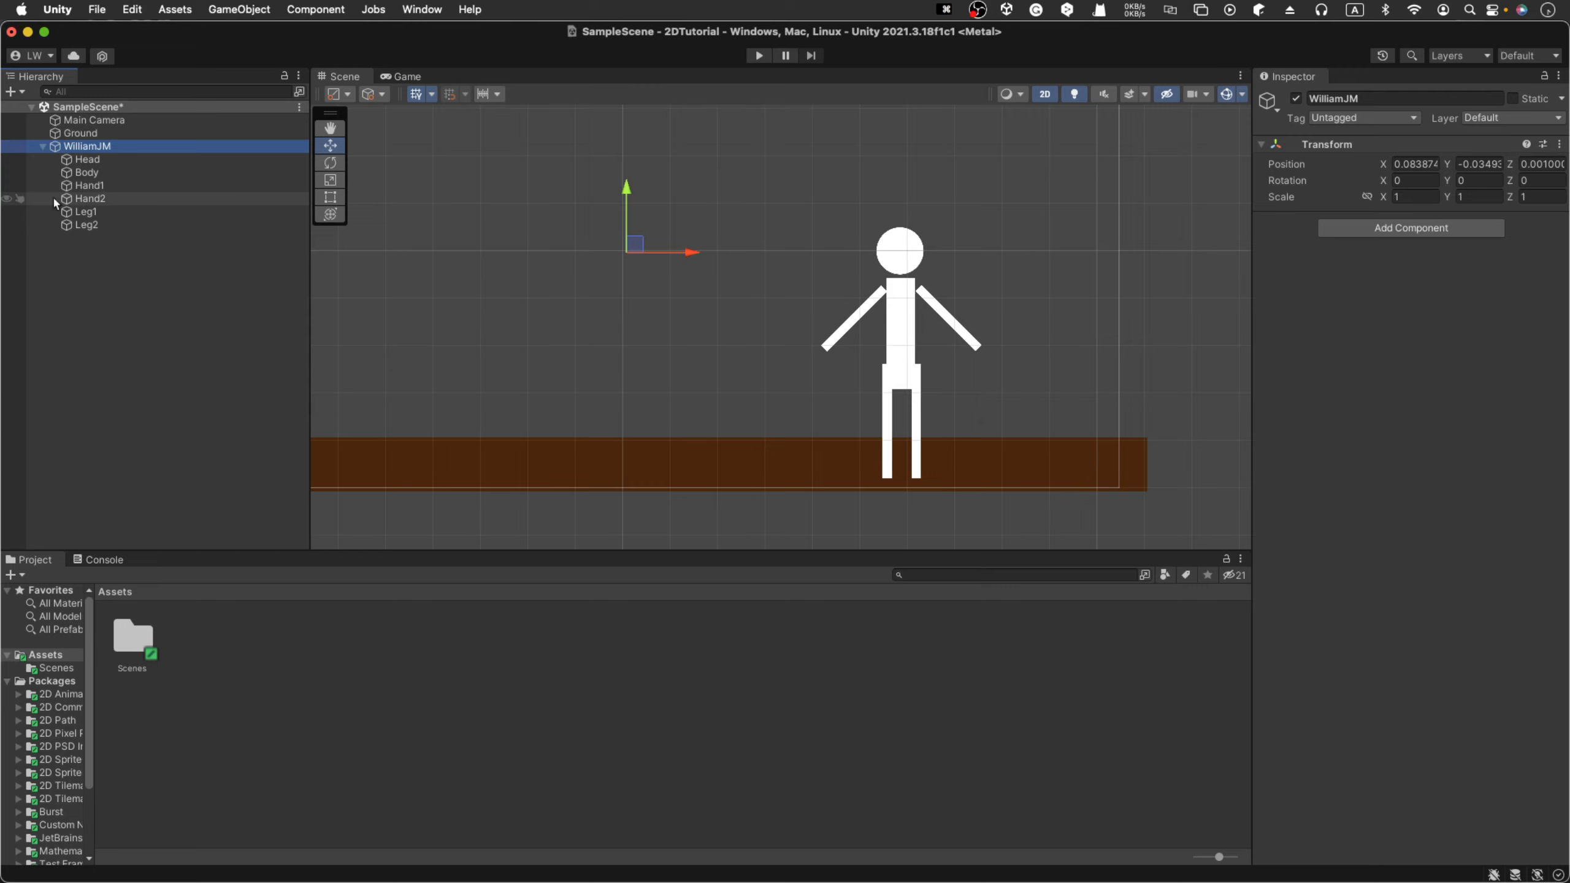
left_click(43, 147)
left_click(43, 148)
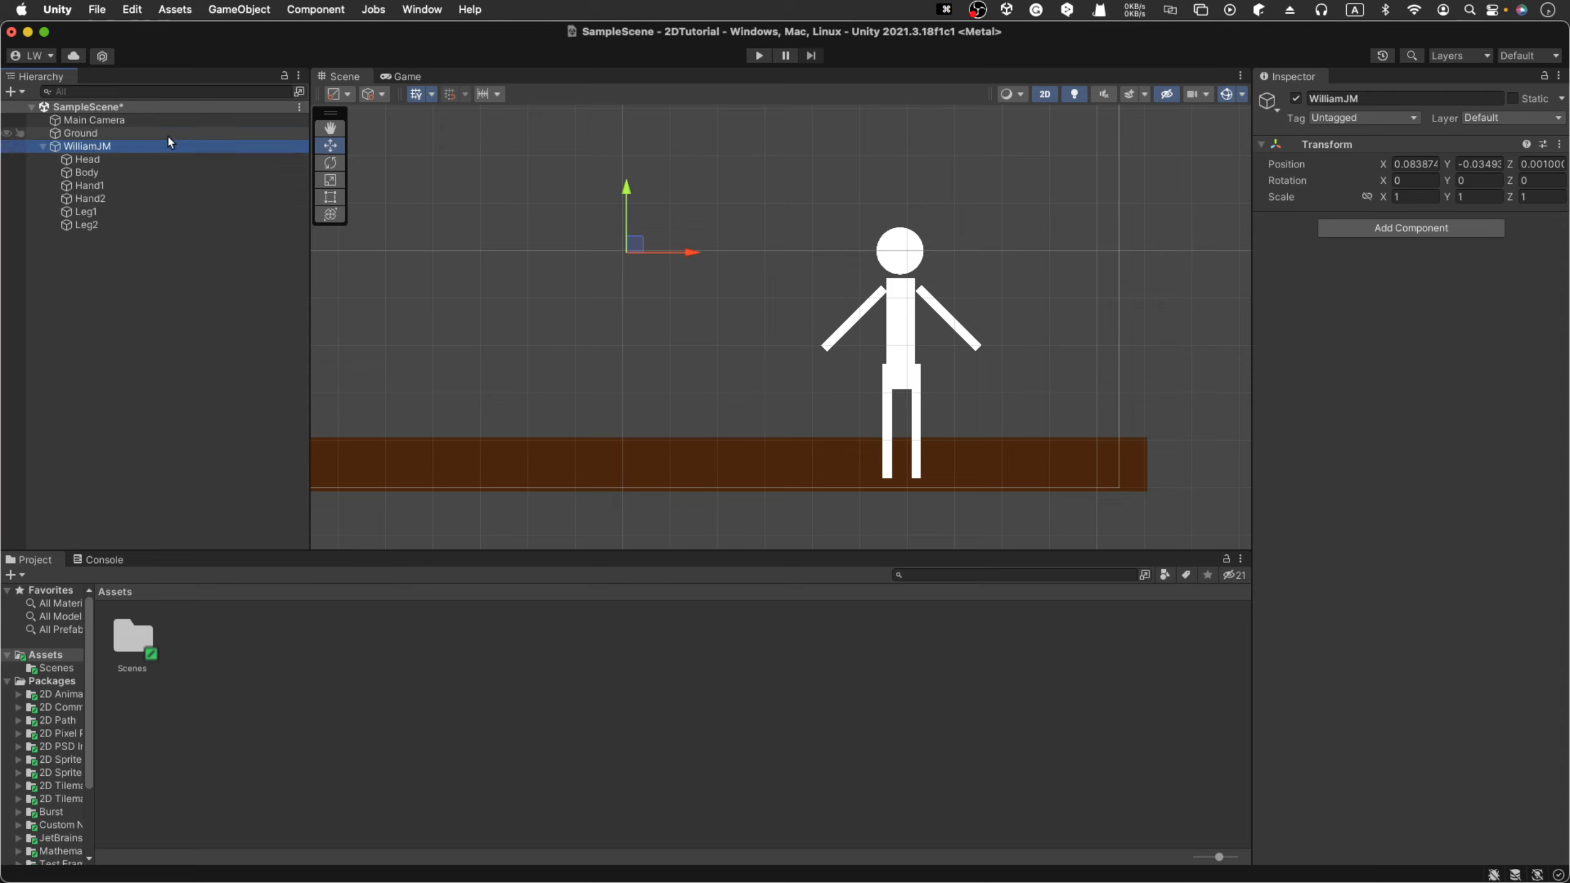
left_click(100, 353)
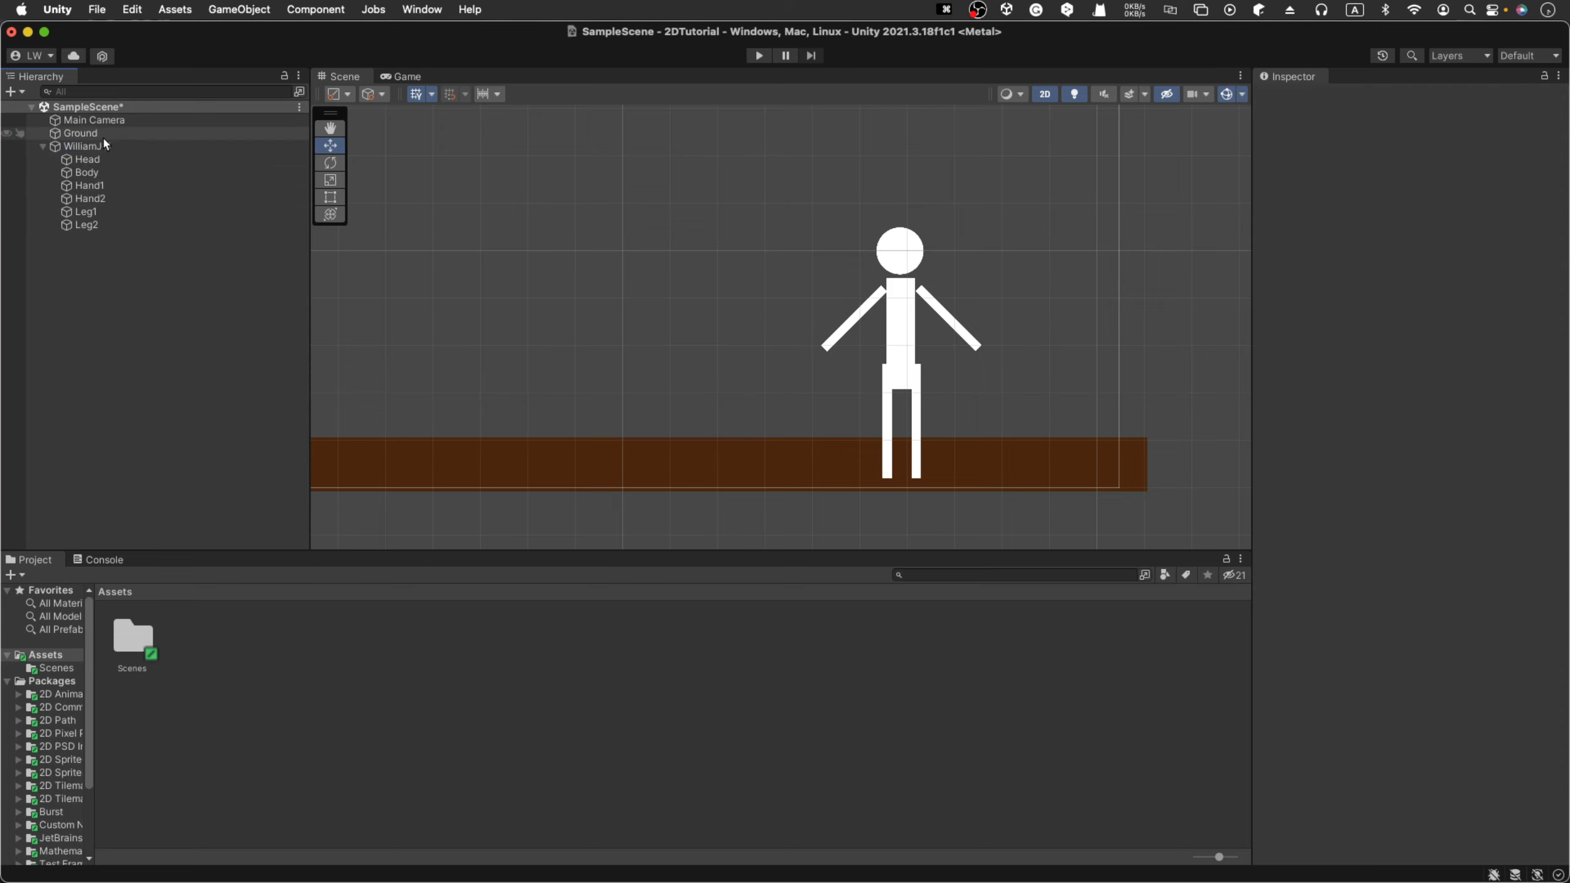
- Move the whole character via its parent object to X 0.01 and Y 0.91 so its feet stand on the ground
left_click(102, 146)
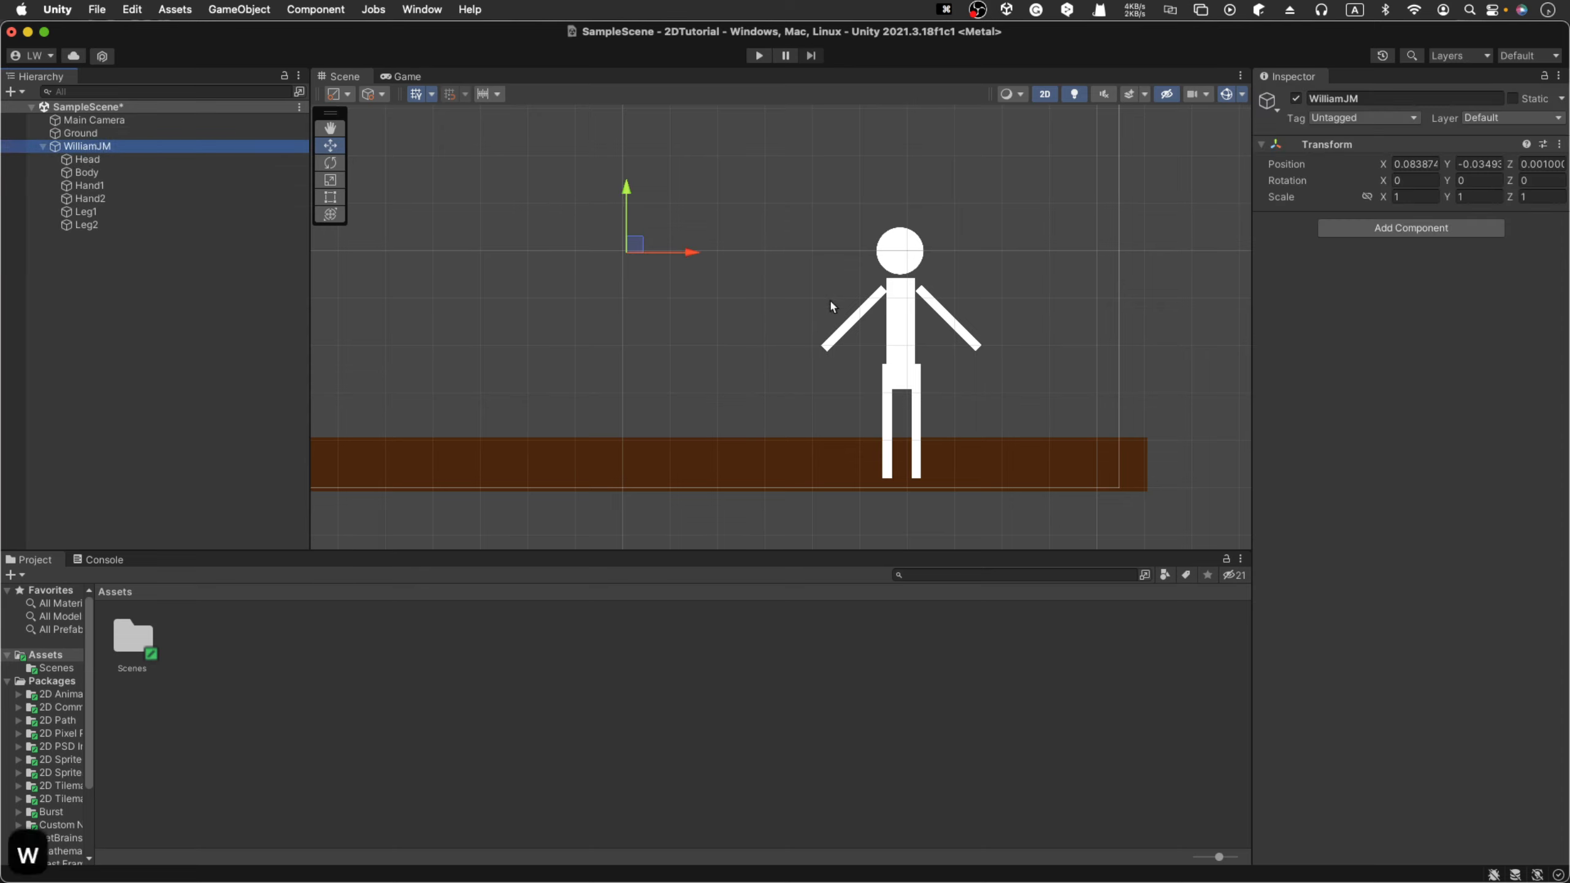
left_click_drag(621, 187, 624, 144)
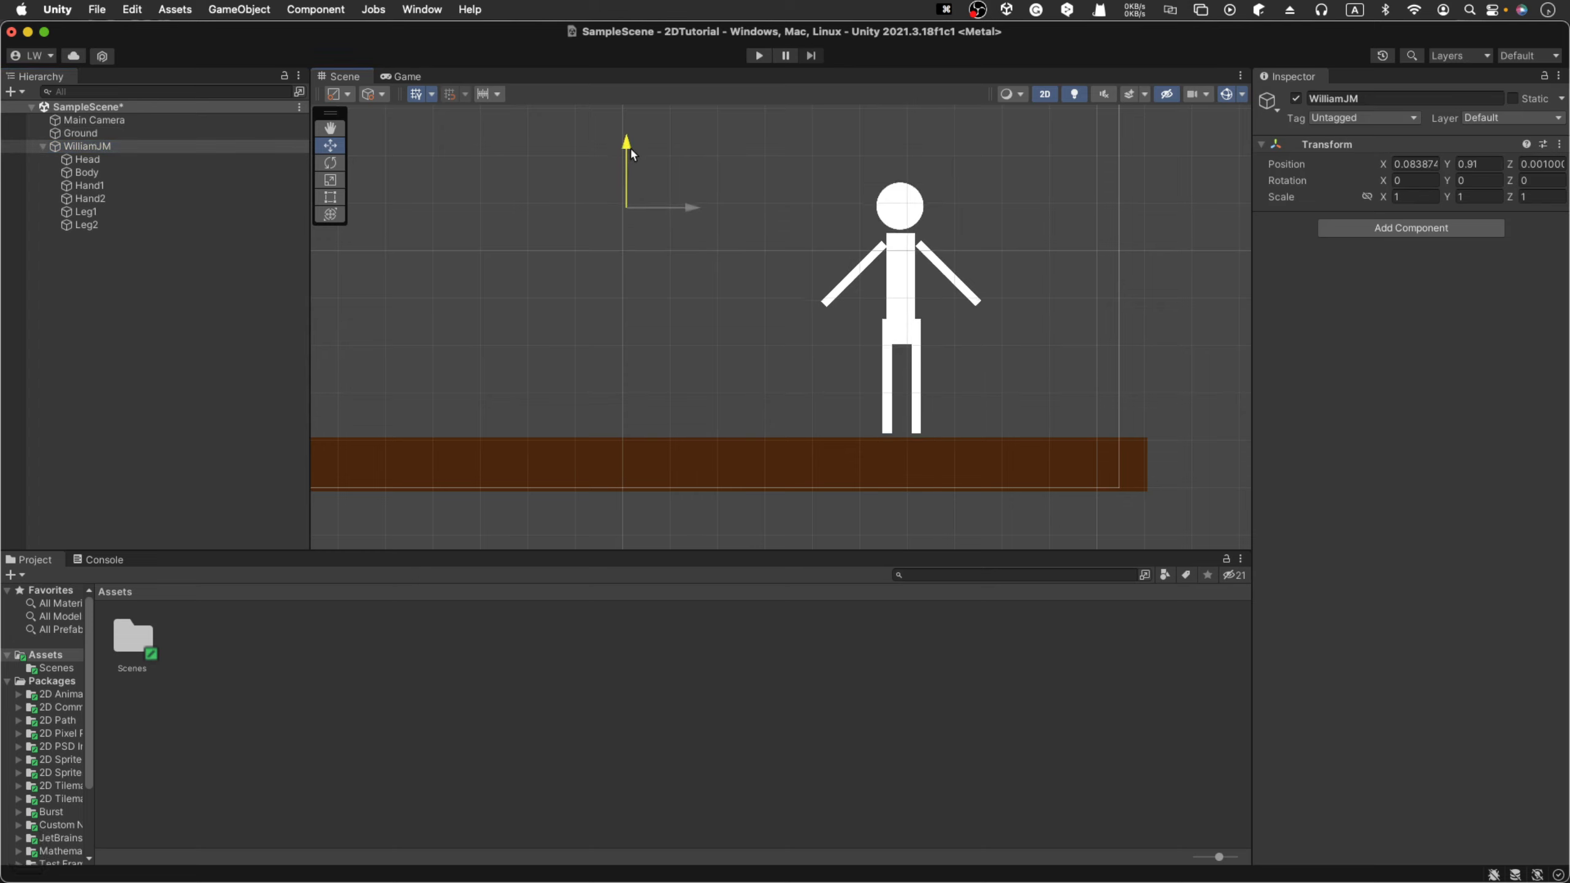
mouse_move(695, 211)
left_mouse_down()
mouse_move(612, 206)
mouse_move(690, 210)
left_mouse_up()
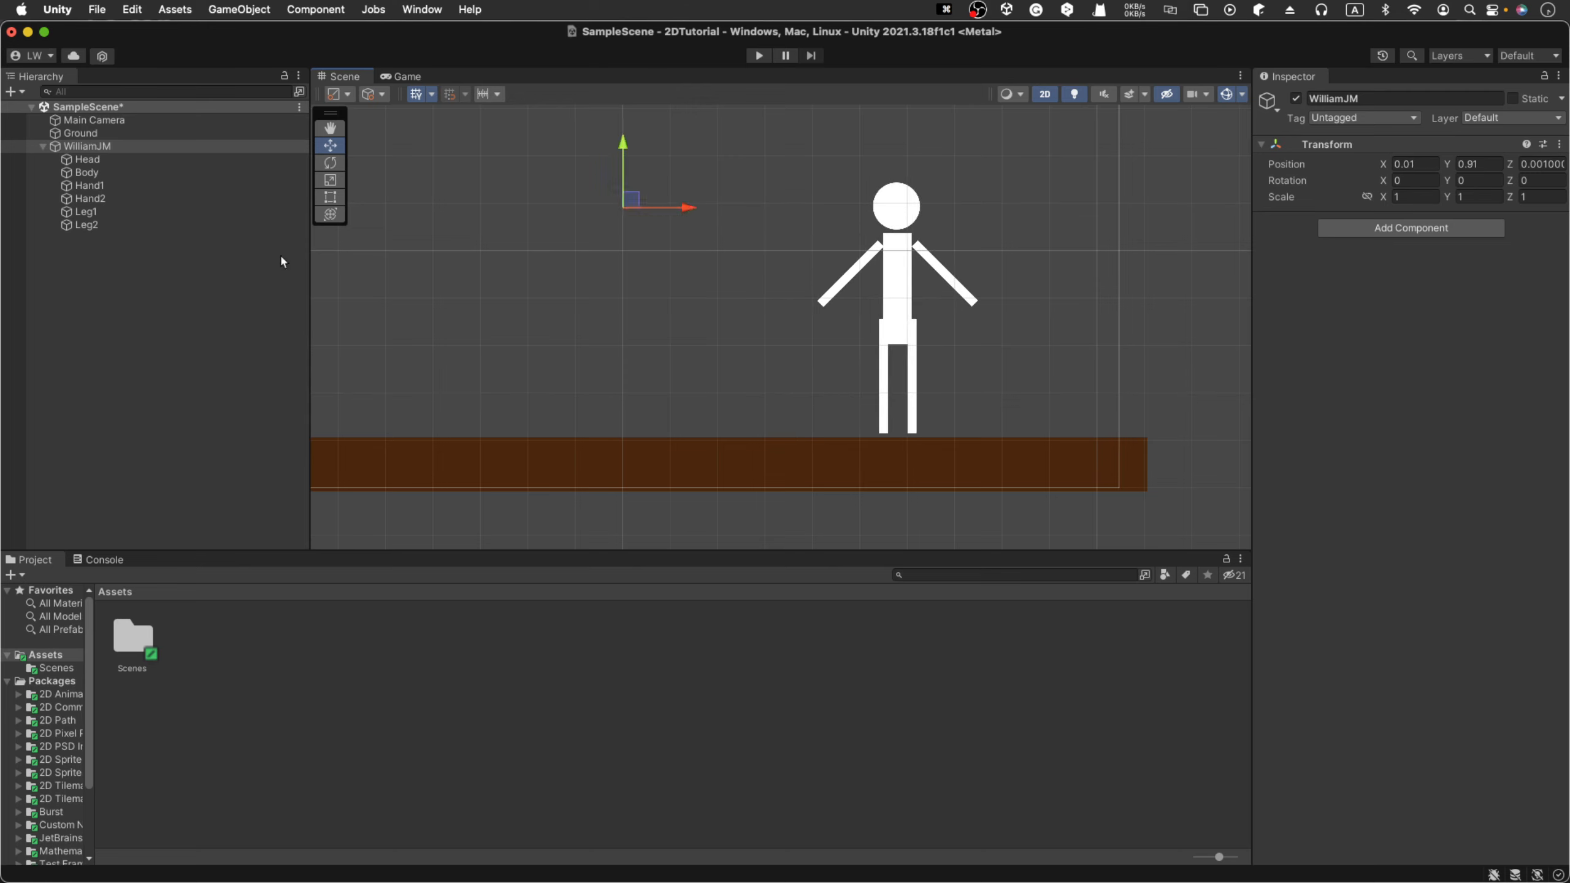
- Examine the character's head, body, hand and leg sprites one by one, as well as their parent object
left_click(100, 160)
left_click(87, 172)
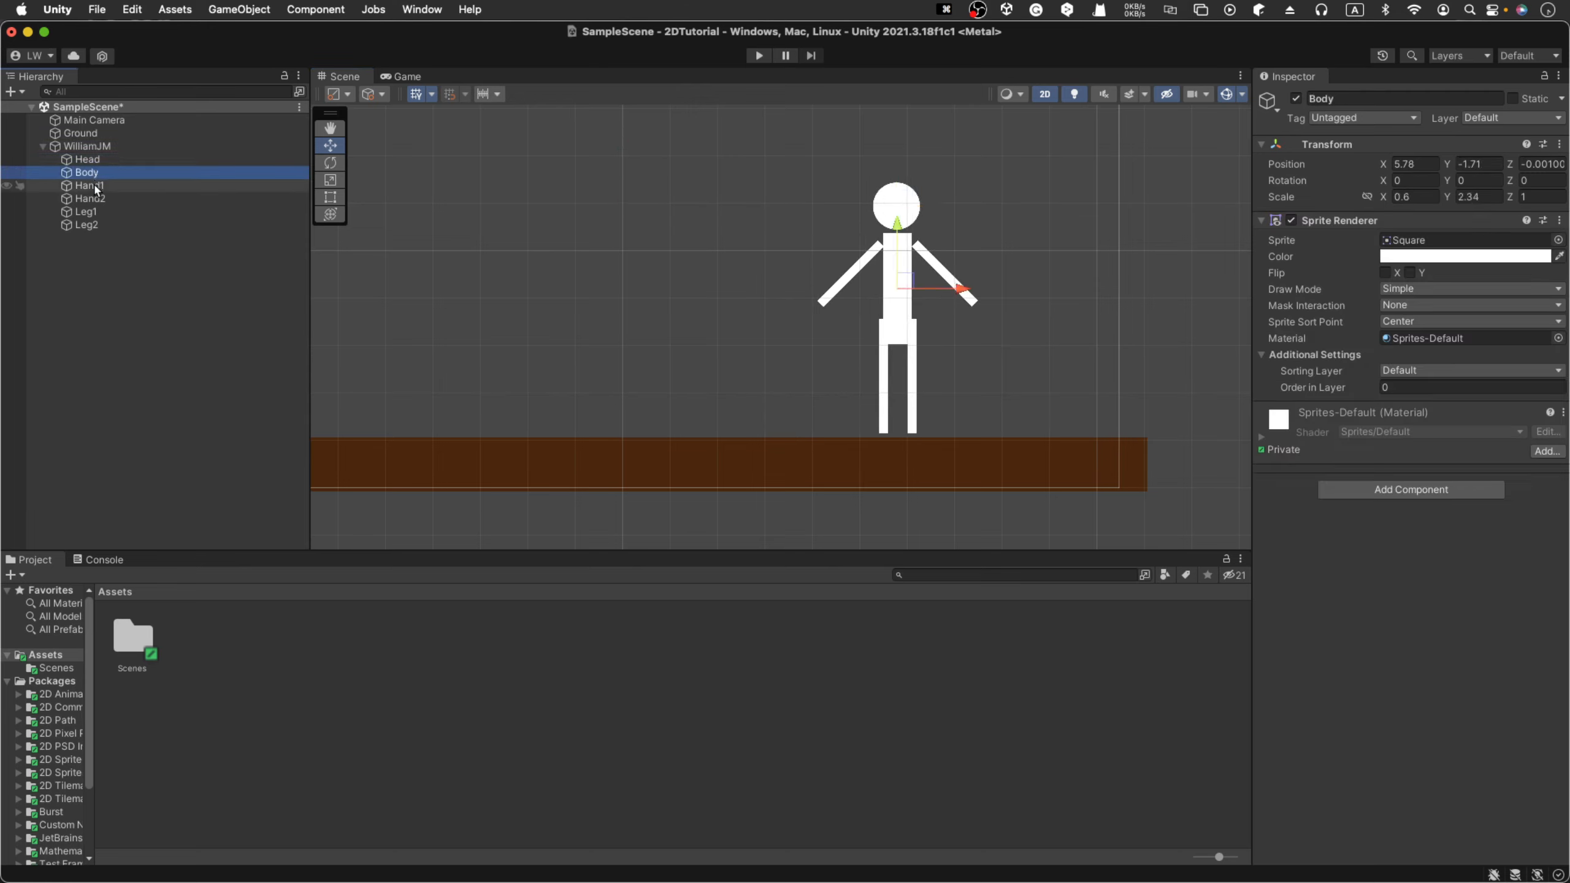
left_click(89, 186)
left_click(94, 198)
left_click(92, 212)
left_click(93, 225)
left_click(92, 212)
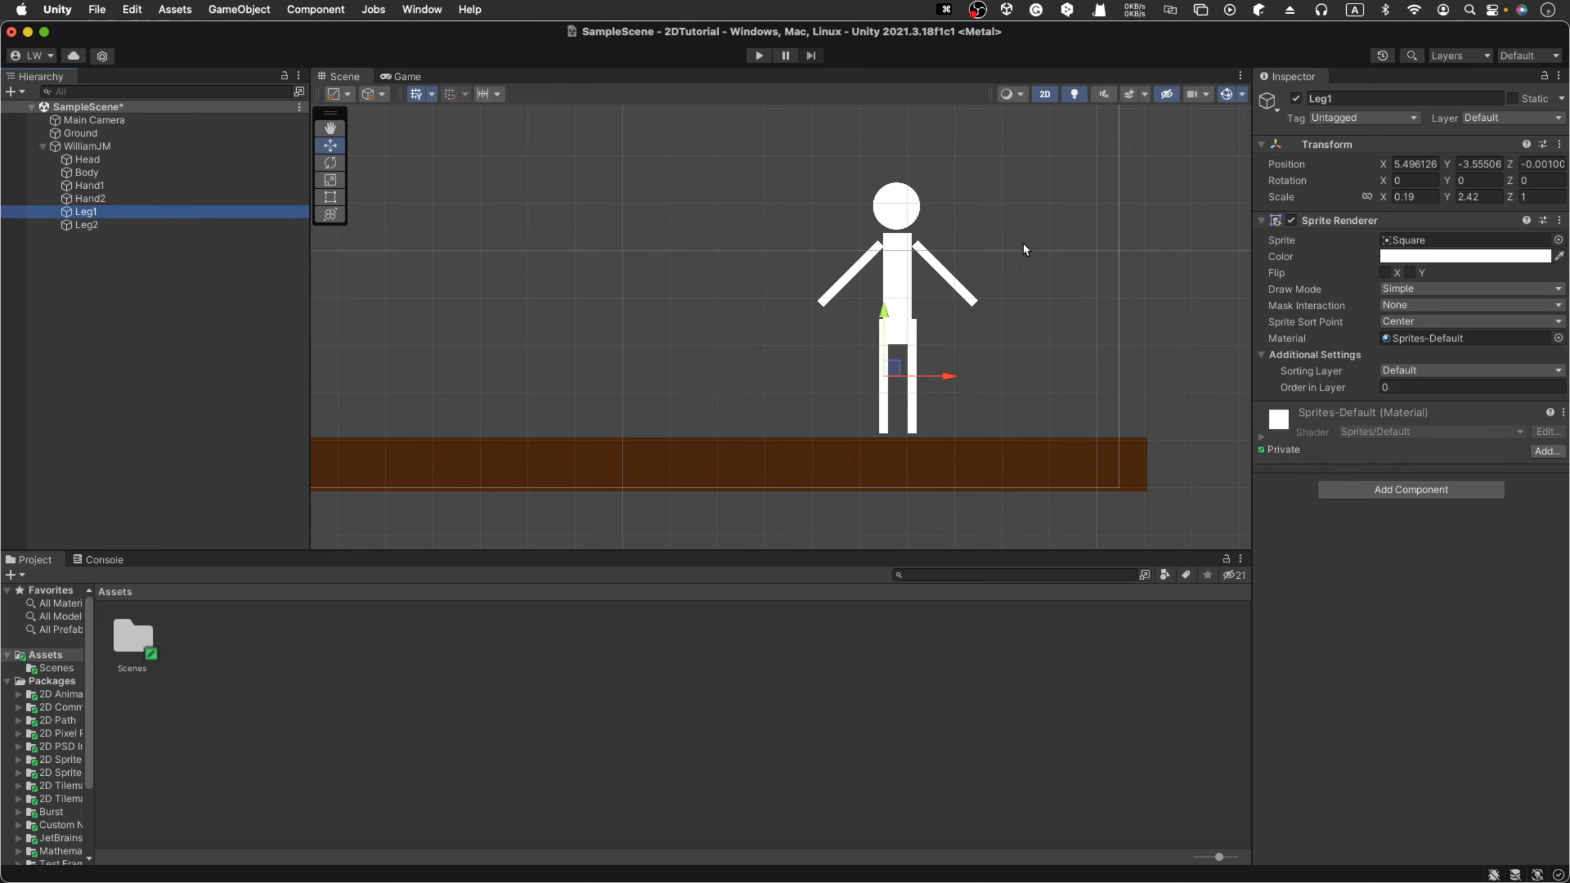
left_click(93, 146)
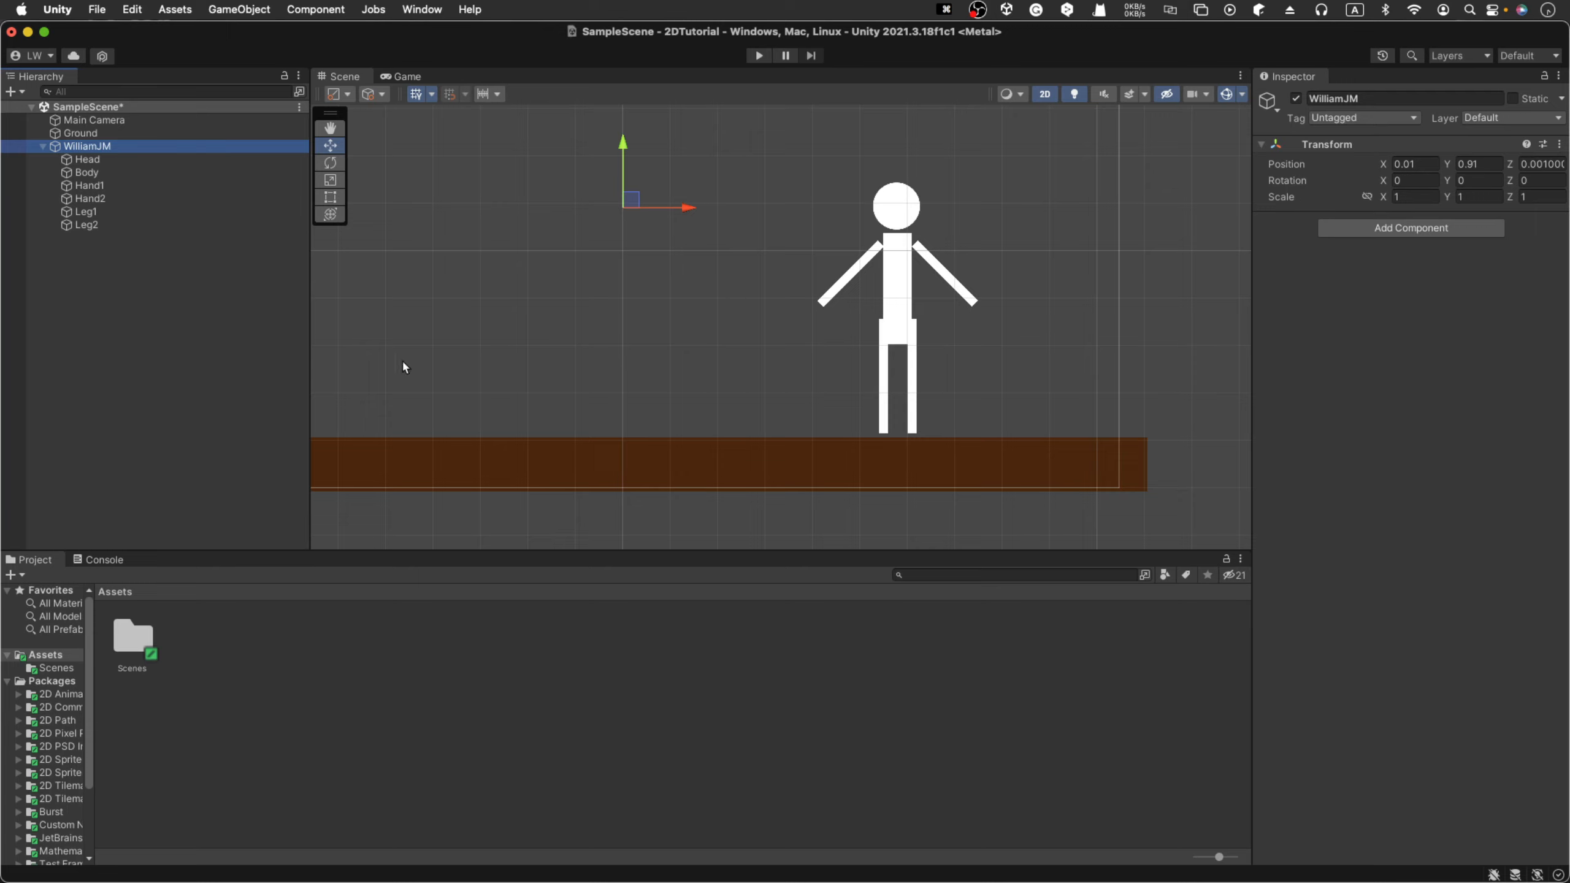
left_click(437, 348)
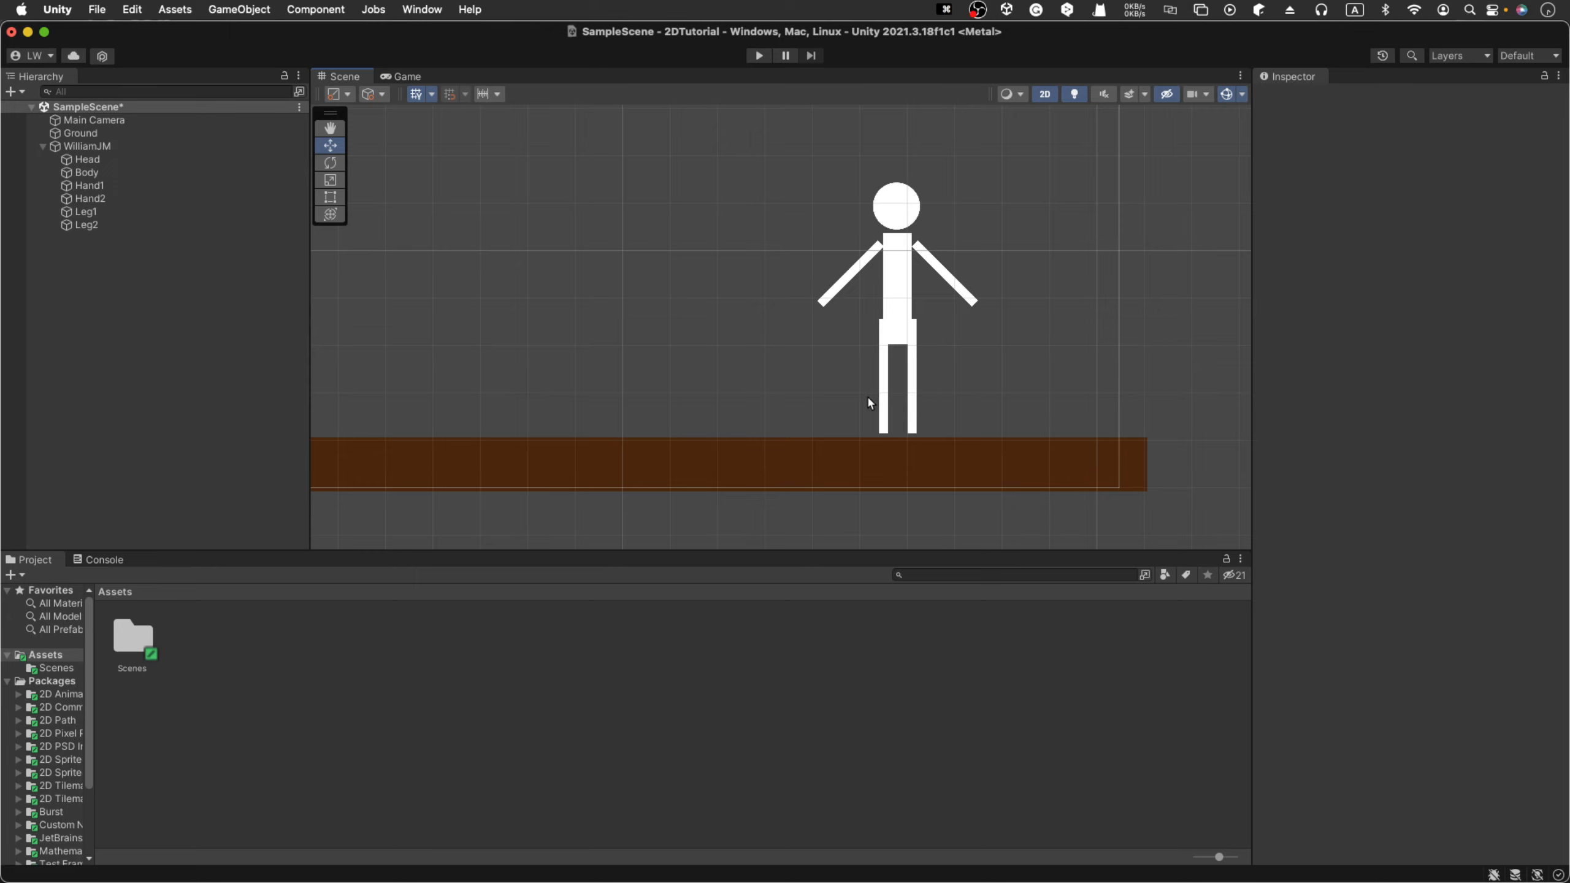
- Frame the Body sprite in the scene and select the Hand1 sprite beside it
scroll(869, 399, "down", 5)
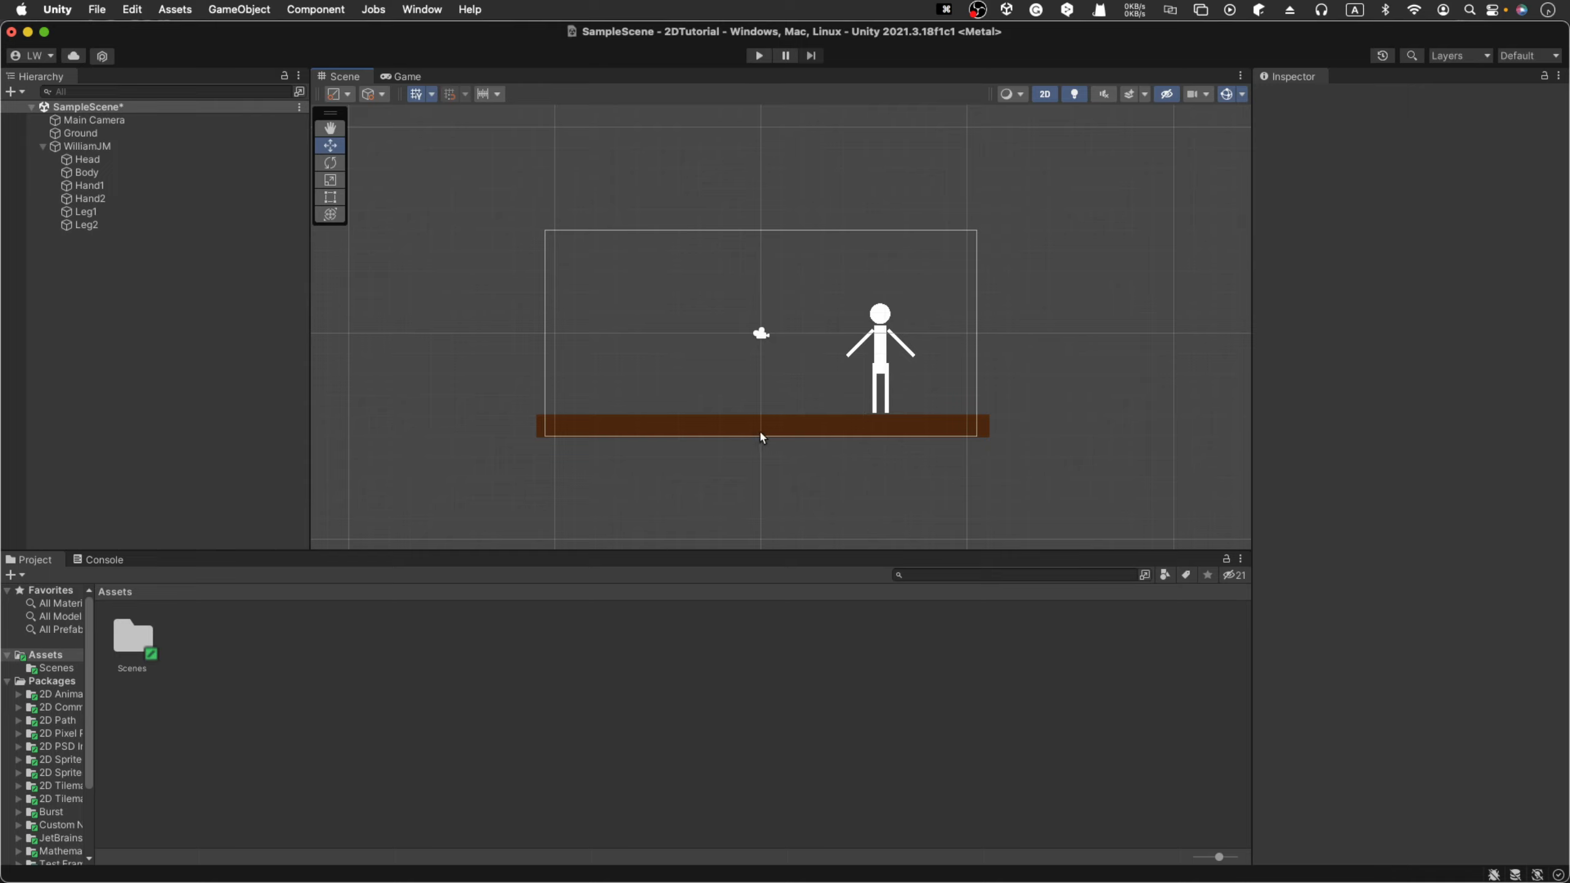
double_click(136, 172)
scroll(800, 385, "down", 4)
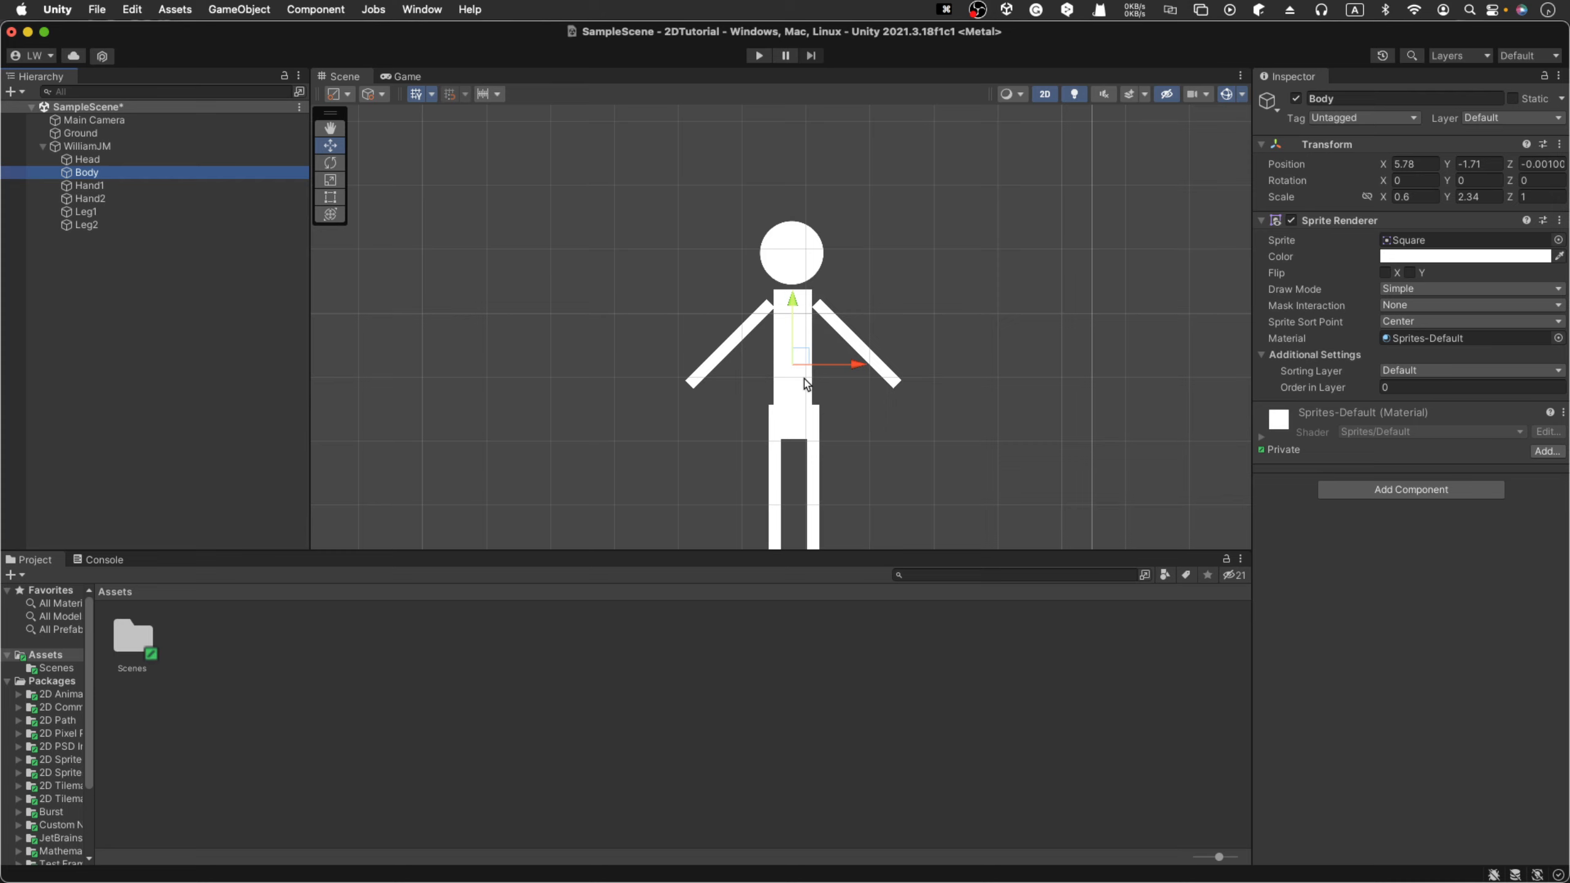
left_click(744, 334)
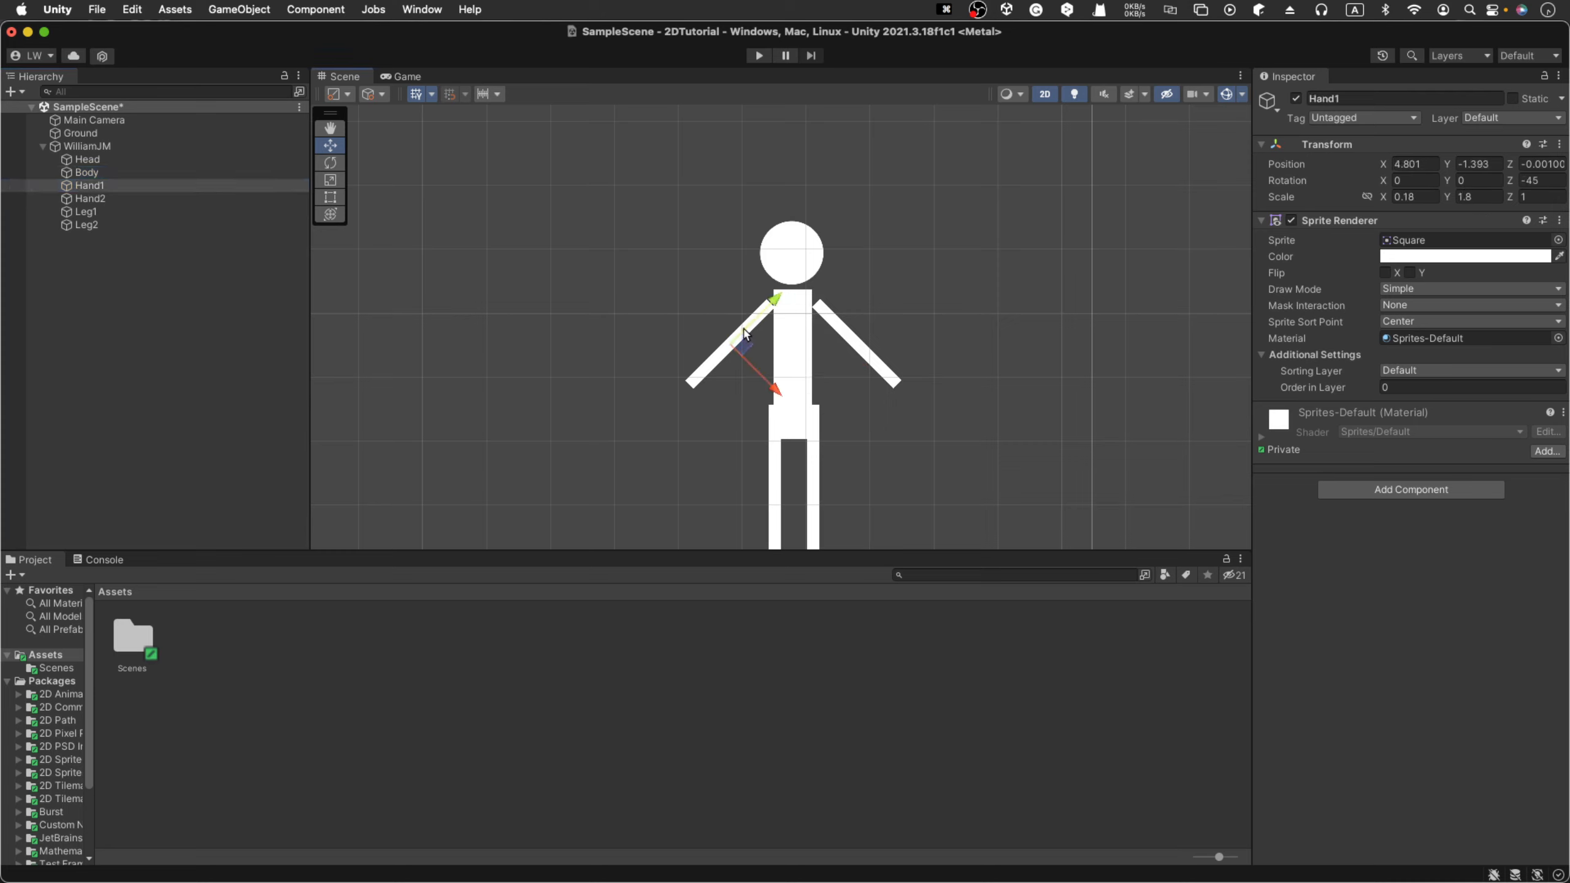